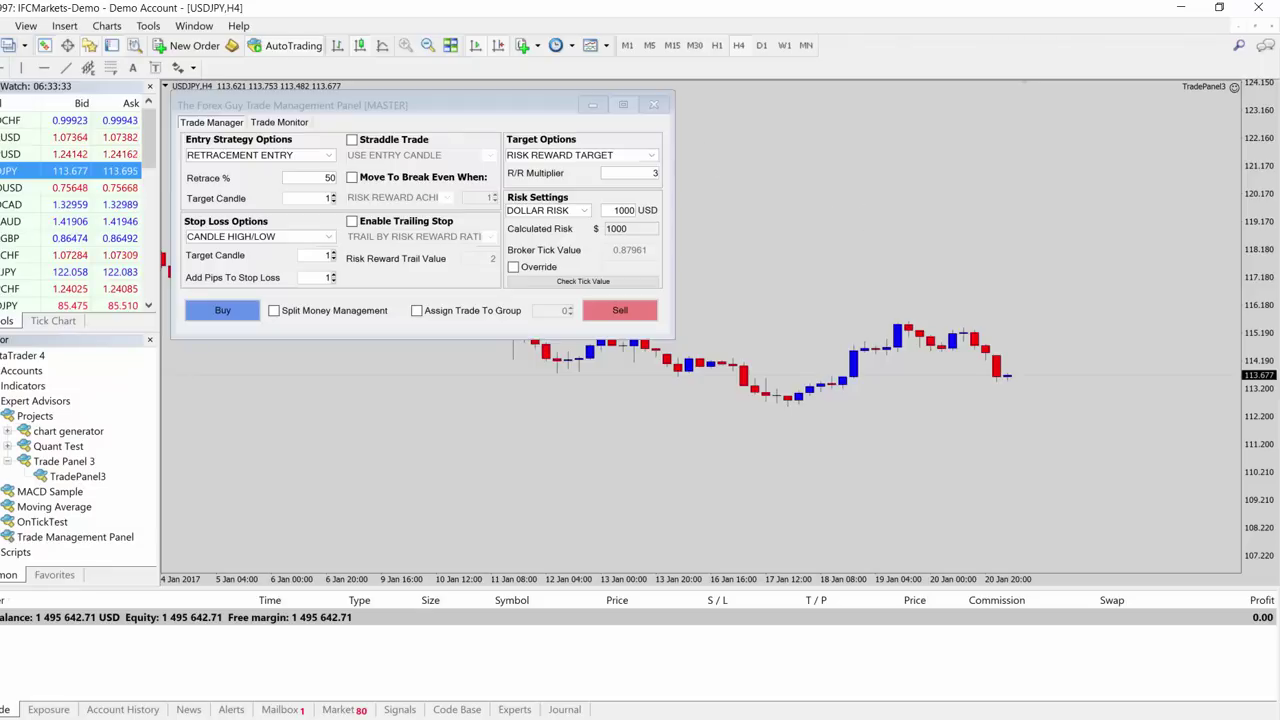
Change the entry strategy of the trade management panel to GET ME IN THE DAMM TRADE!
{"action": "left_click", "coordinate": [441, 98]}
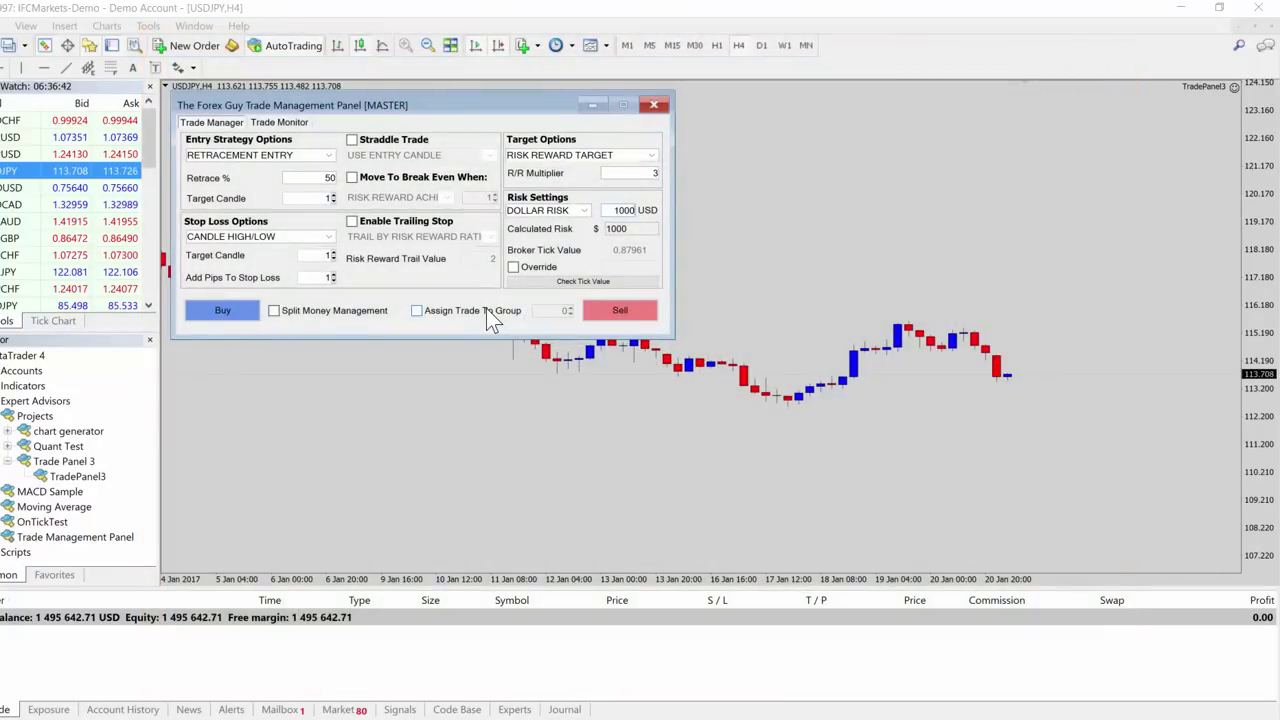
{"action": "left_click", "coordinate": [329, 156]}
{"action": "left_click", "coordinate": [316, 214]}
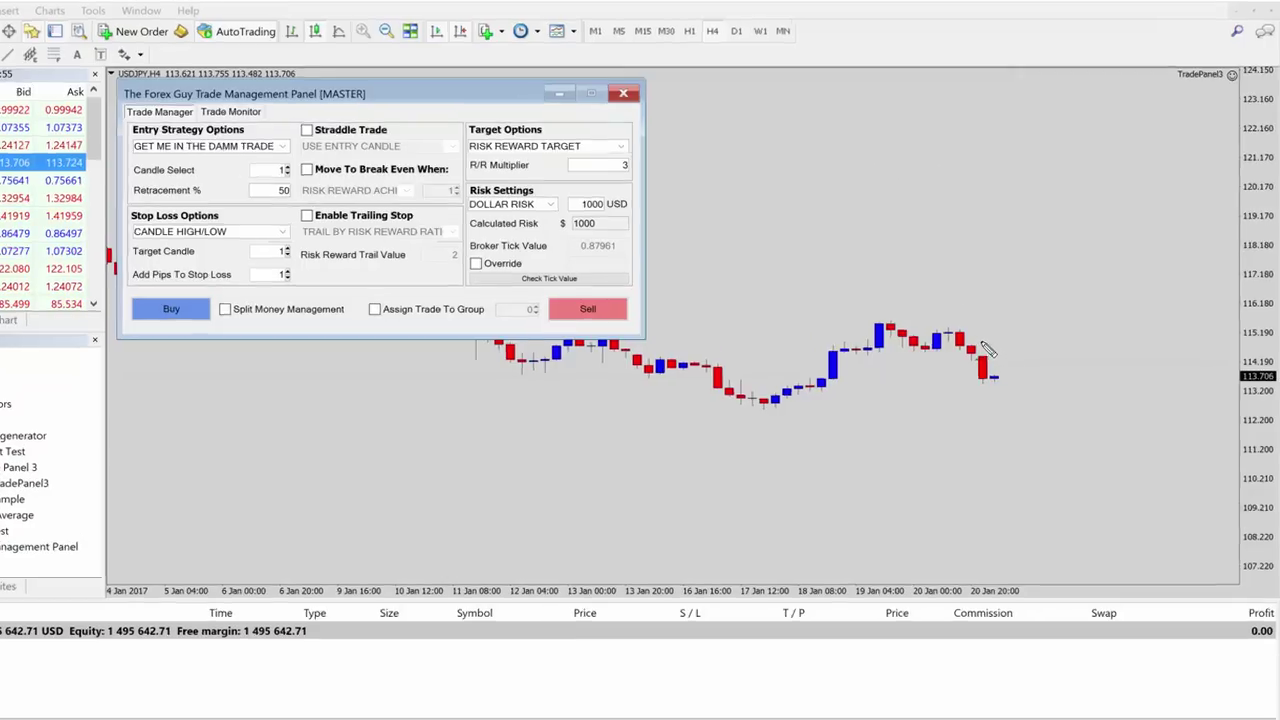
Circle the last large bearish candle on the USDJPY H4 chart and clear the annotation.
{"action": "mouse_move", "coordinate": [1005, 336]}
{"action": "left_mouse_down"}
{"action": "mouse_move", "coordinate": [997, 374]}
{"action": "mouse_move", "coordinate": [1011, 369]}
{"action": "mouse_move", "coordinate": [991, 340]}
{"action": "left_mouse_up"}
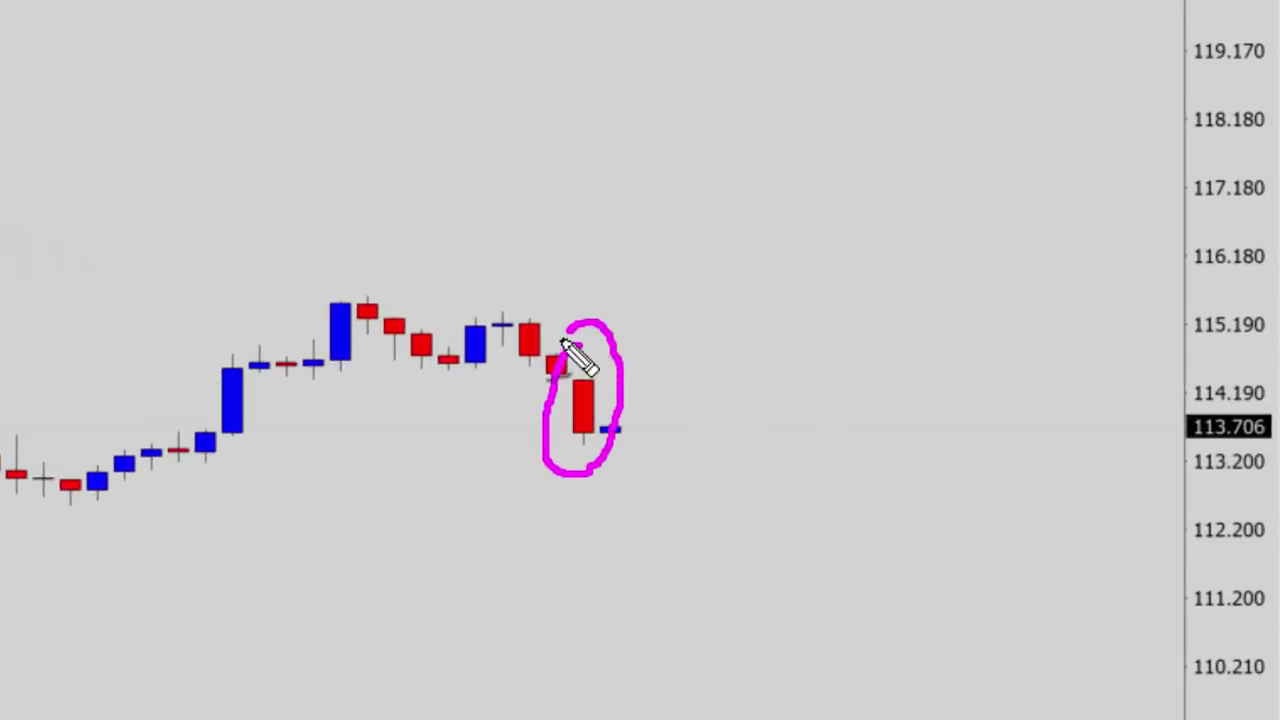
{"action": "key", "text": "e"}
{"action": "mouse_move", "coordinate": [616, 386]}
{"action": "left_mouse_down"}
{"action": "mouse_move", "coordinate": [606, 400]}
{"action": "mouse_move", "coordinate": [623, 394]}
{"action": "mouse_move", "coordinate": [583, 326]}
{"action": "mouse_move", "coordinate": [589, 349]}
{"action": "left_mouse_up"}
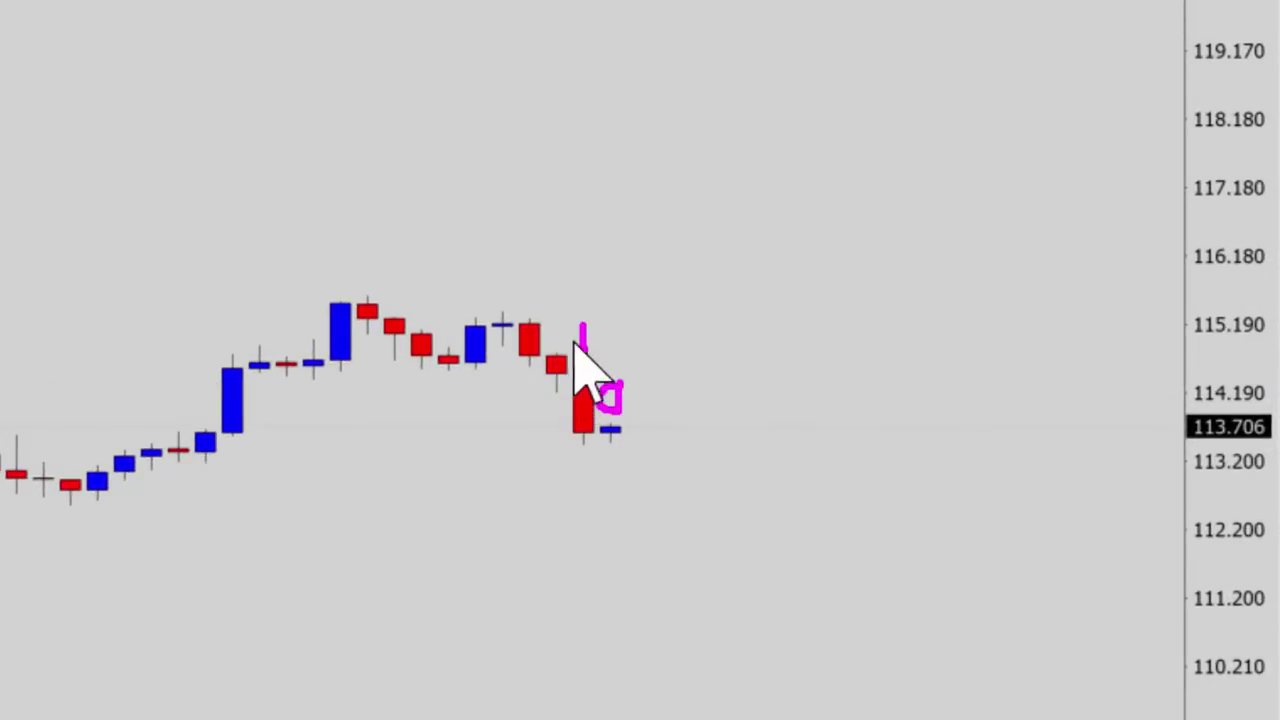
{"action": "key", "text": "e"}
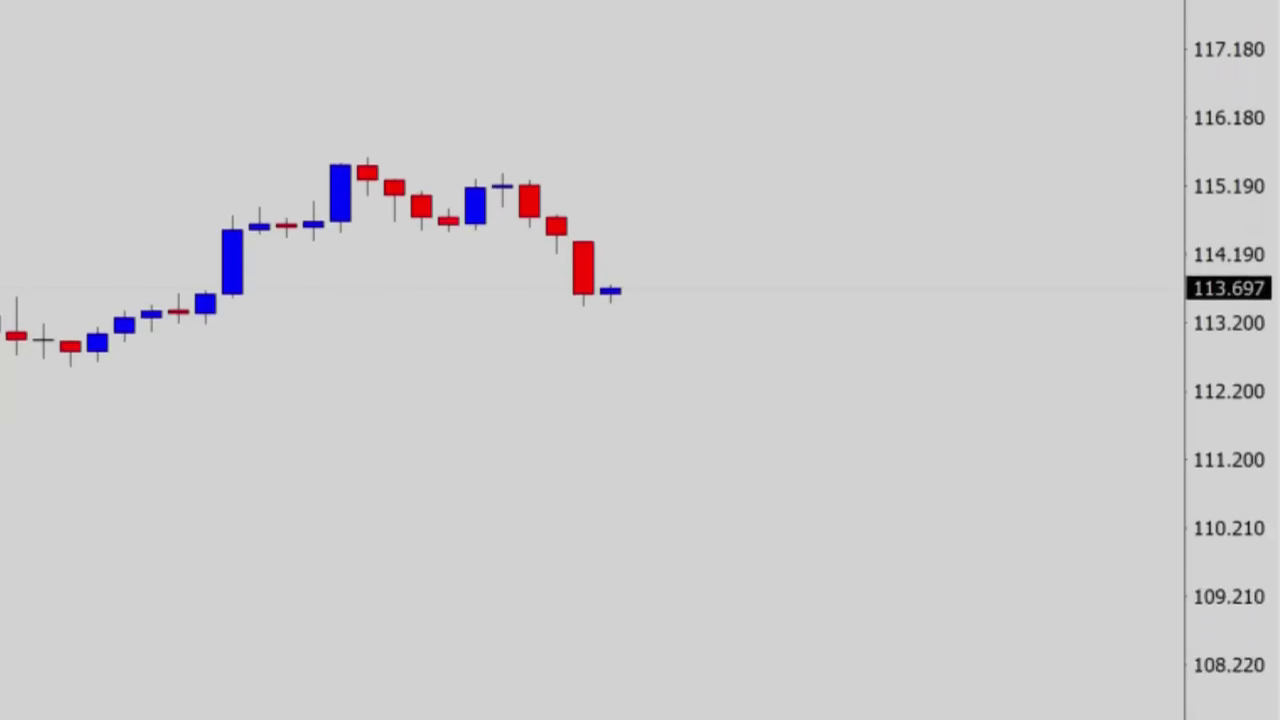
{"action": "mouse_move", "coordinate": [590, 265]}
{"action": "left_mouse_down"}
{"action": "mouse_move", "coordinate": [552, 301]}
{"action": "mouse_move", "coordinate": [551, 509]}
{"action": "mouse_move", "coordinate": [634, 434]}
{"action": "mouse_move", "coordinate": [606, 271]}
{"action": "mouse_move", "coordinate": [568, 505]}
{"action": "left_mouse_up"}
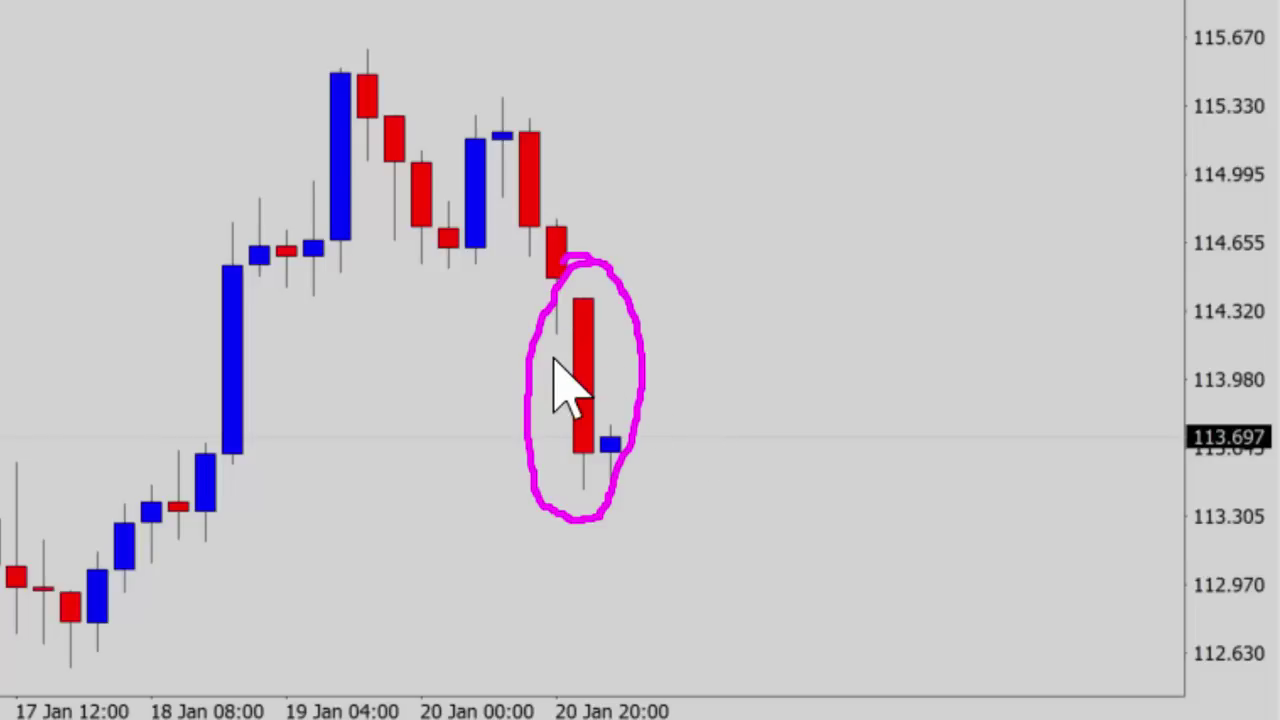
{"action": "key", "text": "Escape"}
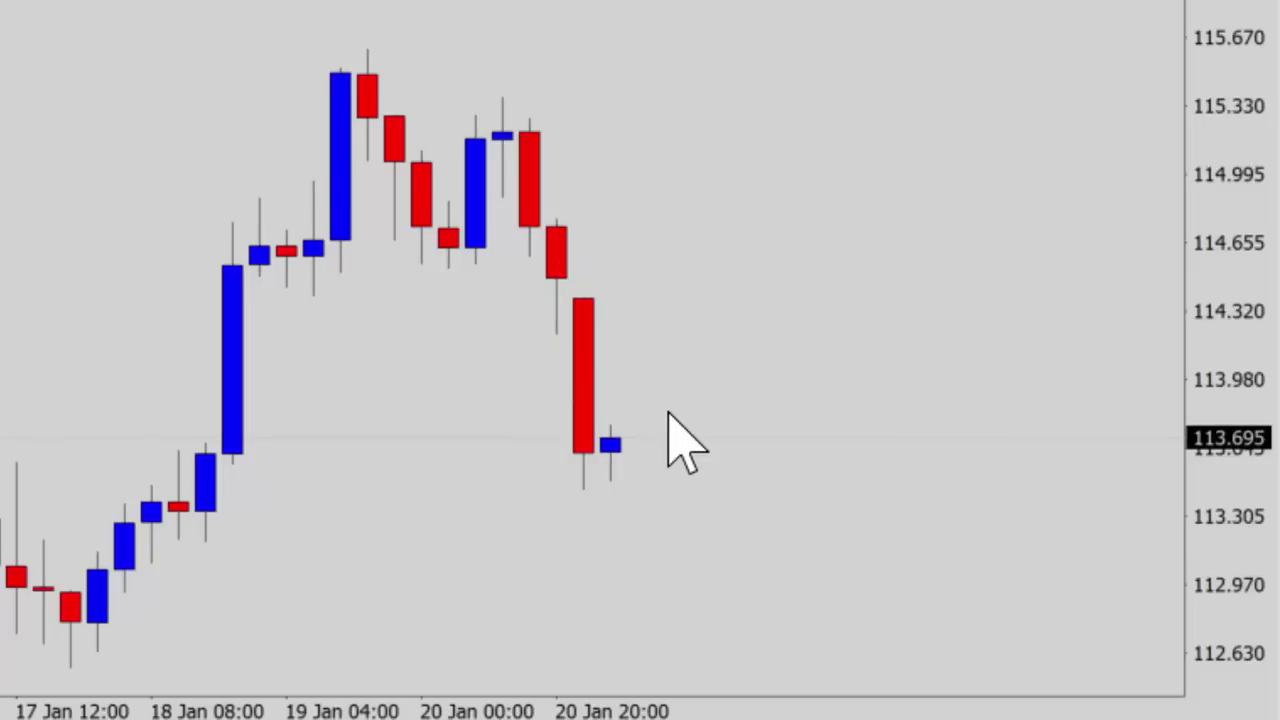
Mark price levels at, above and below the last two candles with short annotation lines, and clear them.
{"action": "left_click_drag", "start_coordinate": [628, 440], "coordinate": [652, 440]}
{"action": "left_click_drag", "start_coordinate": [597, 281], "coordinate": [628, 285]}
{"action": "left_click_drag", "start_coordinate": [582, 505], "coordinate": [619, 506]}
{"action": "key", "text": "Escape"}
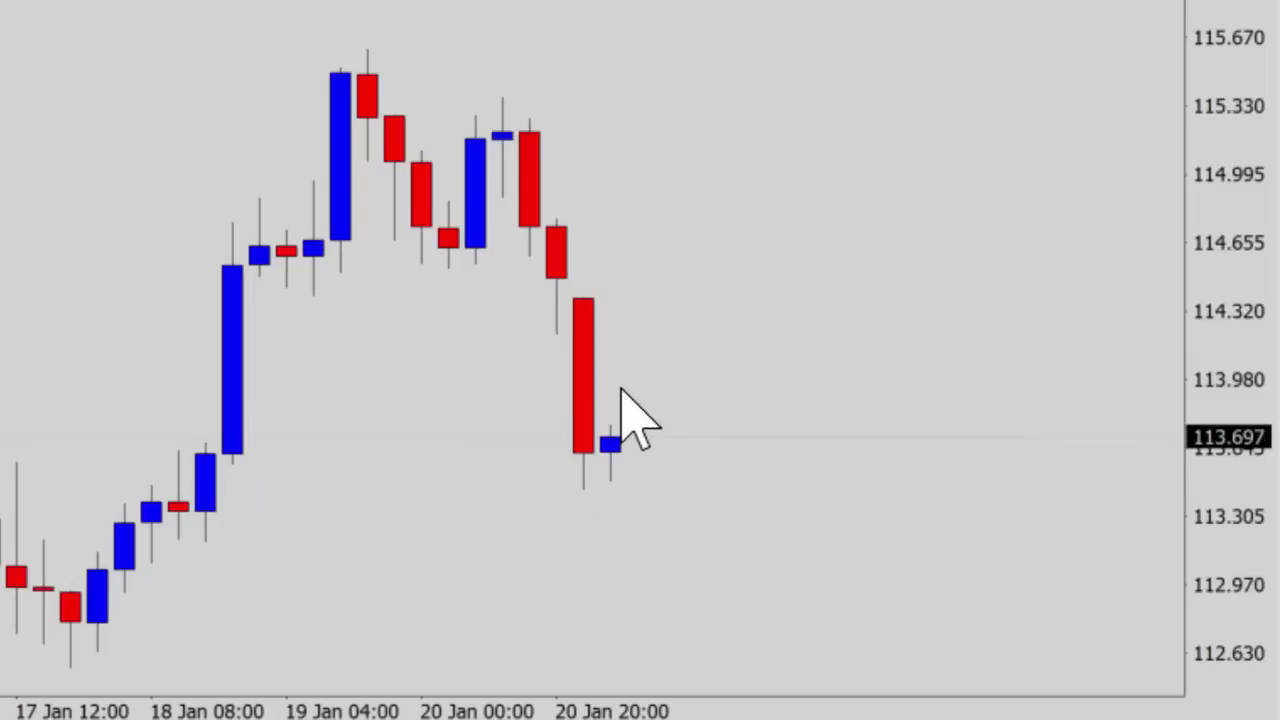
{"action": "mouse_move", "coordinate": [616, 384]}
{"action": "left_mouse_down"}
{"action": "mouse_move", "coordinate": [657, 390]}
{"action": "mouse_move", "coordinate": [634, 387]}
{"action": "left_mouse_up"}
{"action": "left_click_drag", "start_coordinate": [597, 497], "coordinate": [667, 495]}
{"action": "key", "text": "Escape"}
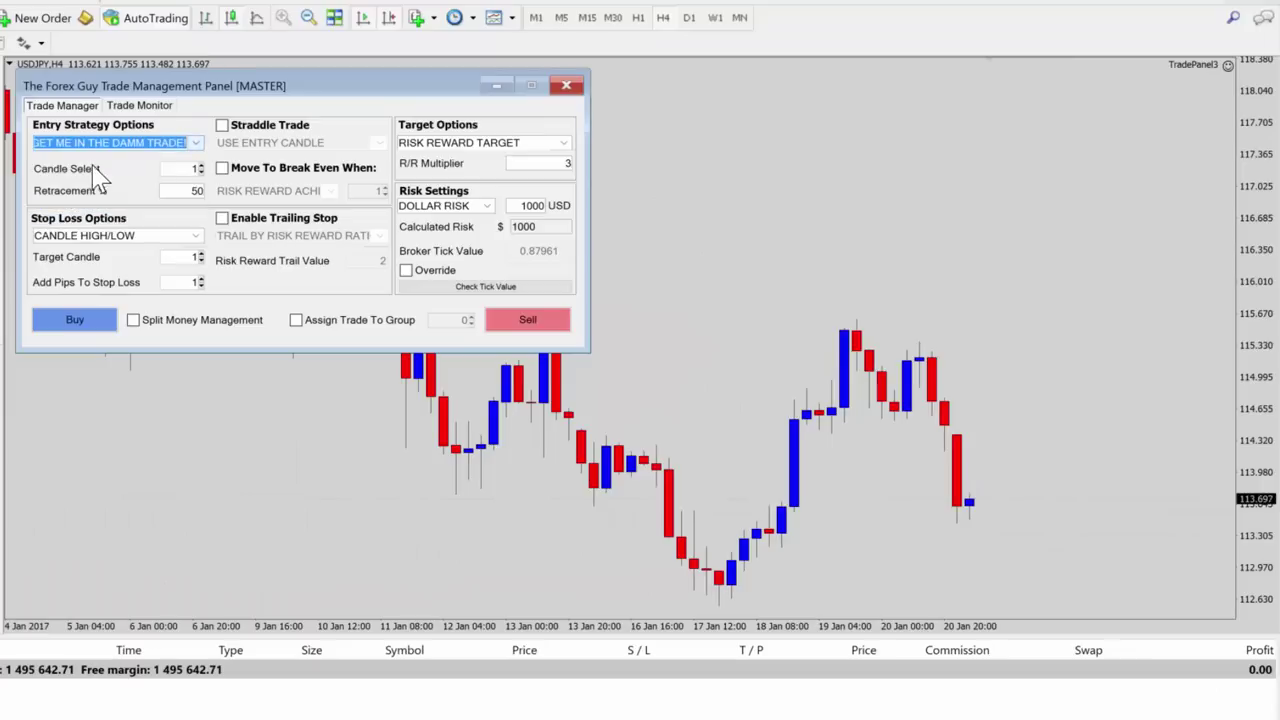
Keep the GET ME IN THE DAMM TRADE! entry strategy and set its retracement percentage to 60.
{"action": "left_click", "coordinate": [195, 144]}
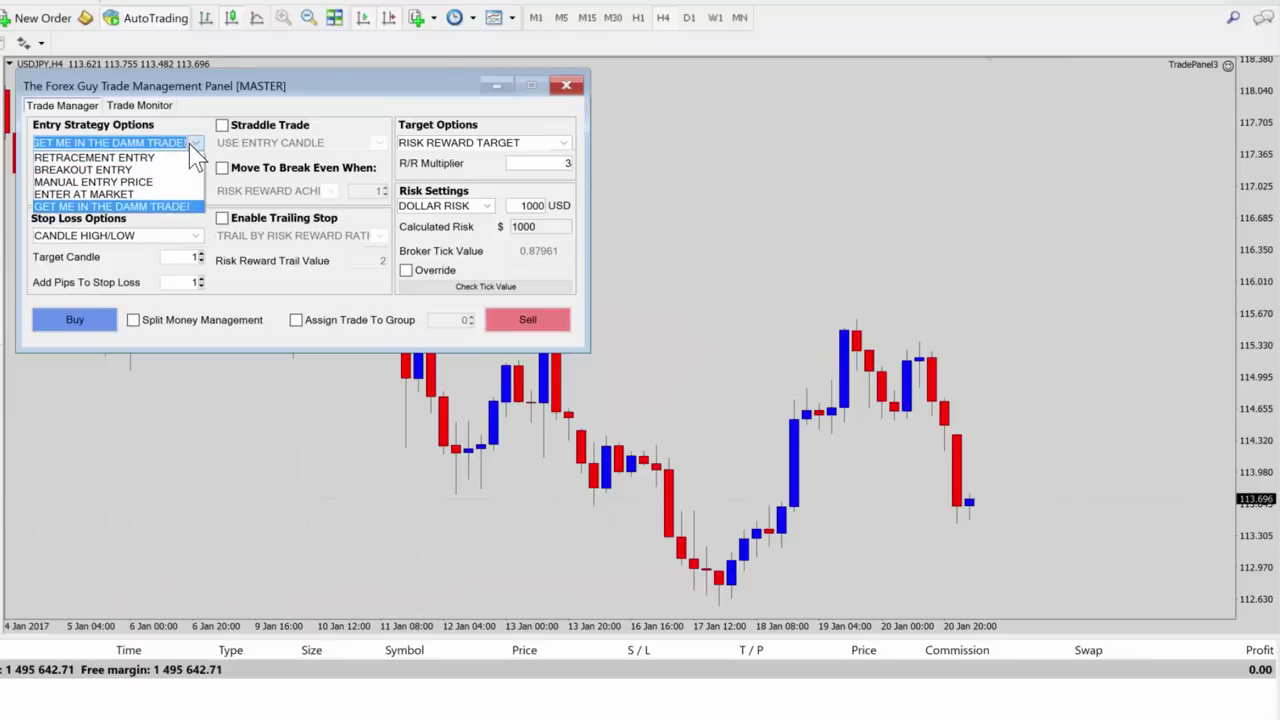
{"action": "left_click", "coordinate": [195, 145]}
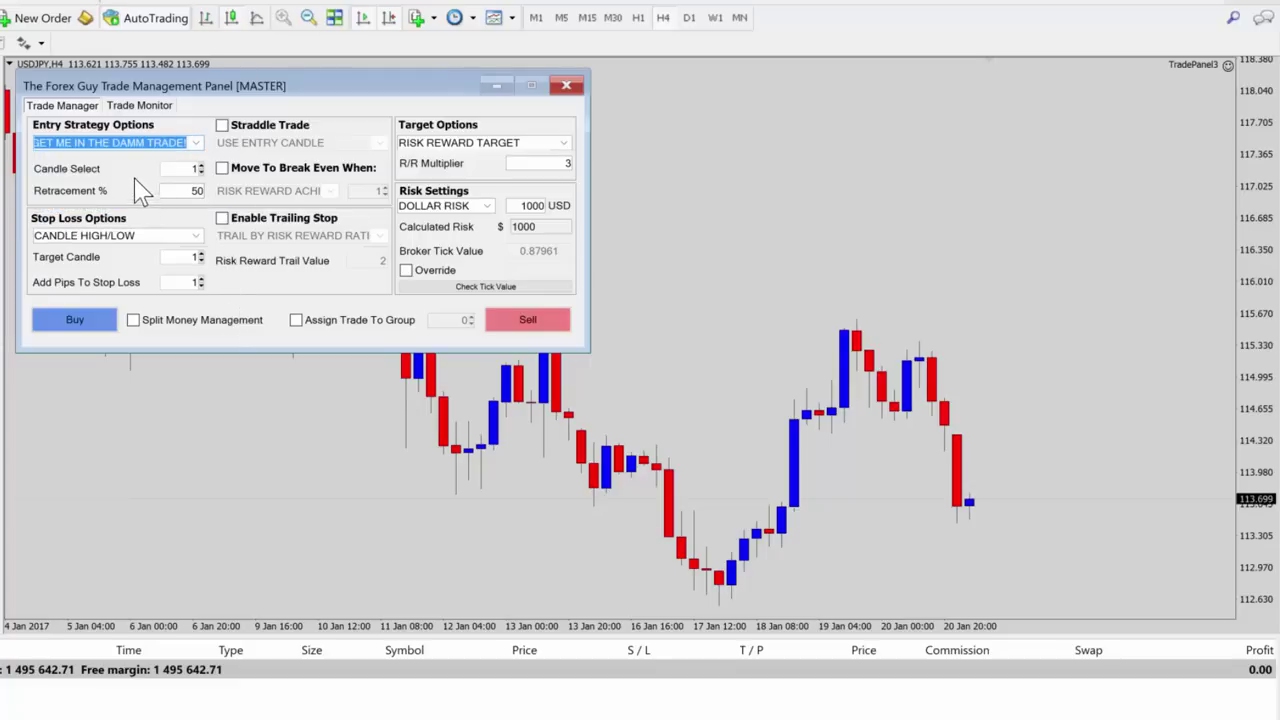
{"action": "left_click_drag", "start_coordinate": [183, 184], "coordinate": [212, 185]}
{"action": "key", "text": "Escape"}
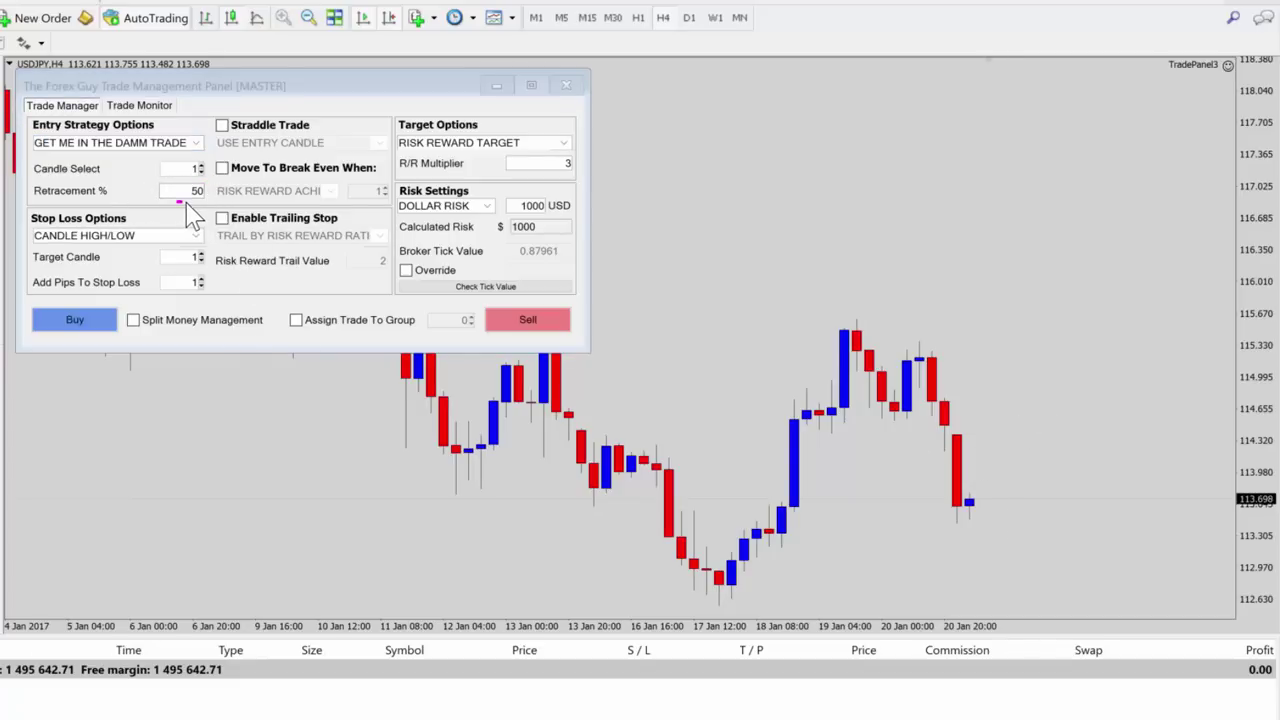
{"action": "left_click_drag", "start_coordinate": [179, 201], "coordinate": [209, 201]}
{"action": "double_click", "coordinate": [194, 194]}
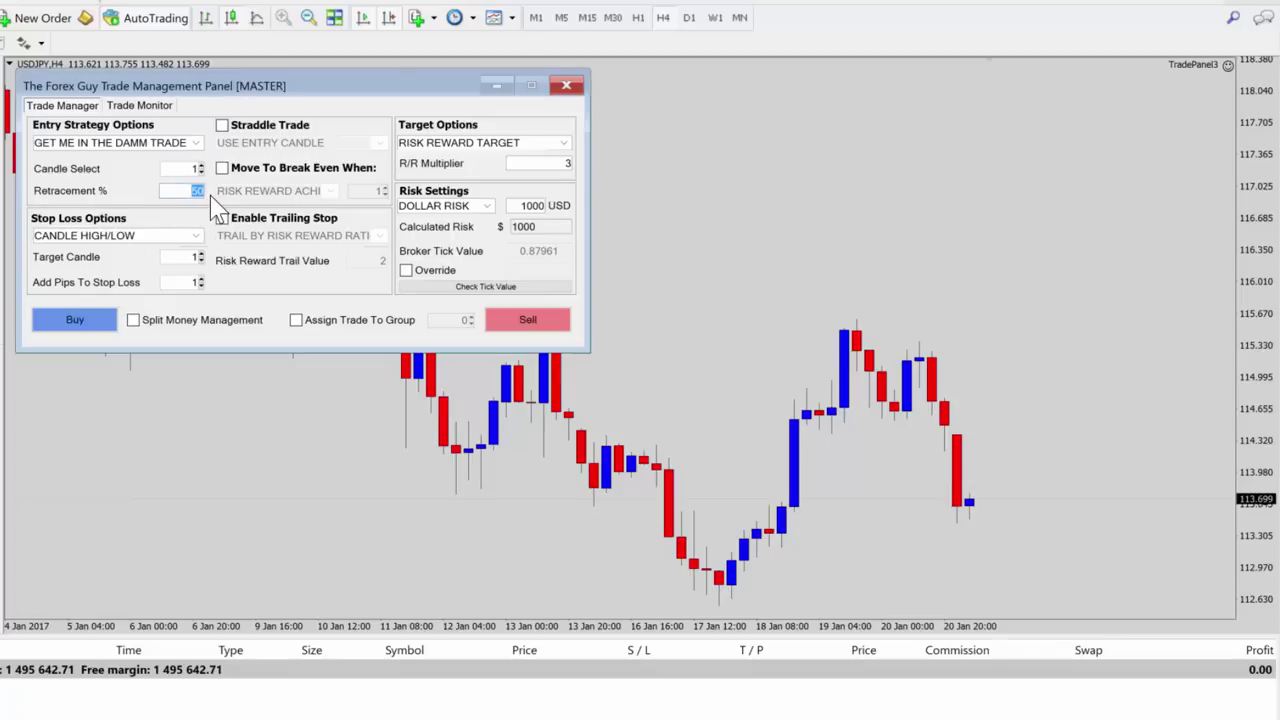
{"action": "type", "text": "60"}
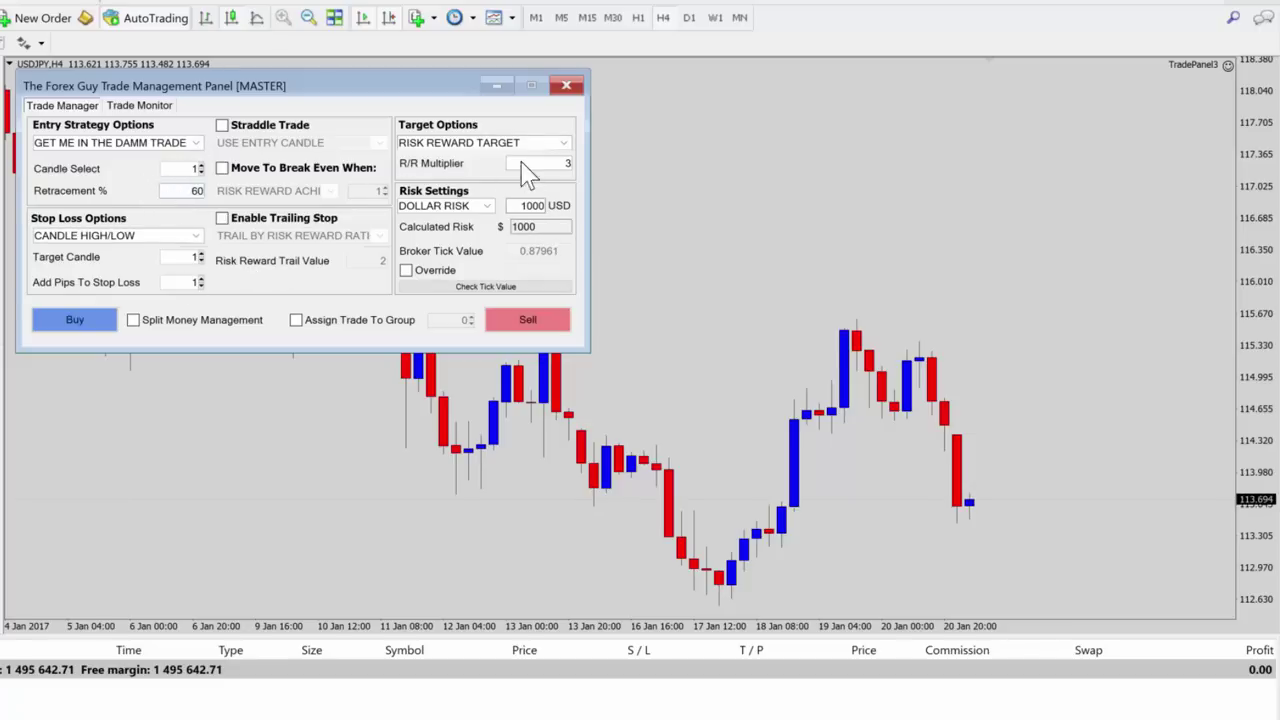
Set the R/R multiplier to 5 and keep CANDLE HIGH/LOW as the stop loss option.
{"action": "double_click", "coordinate": [521, 163]}
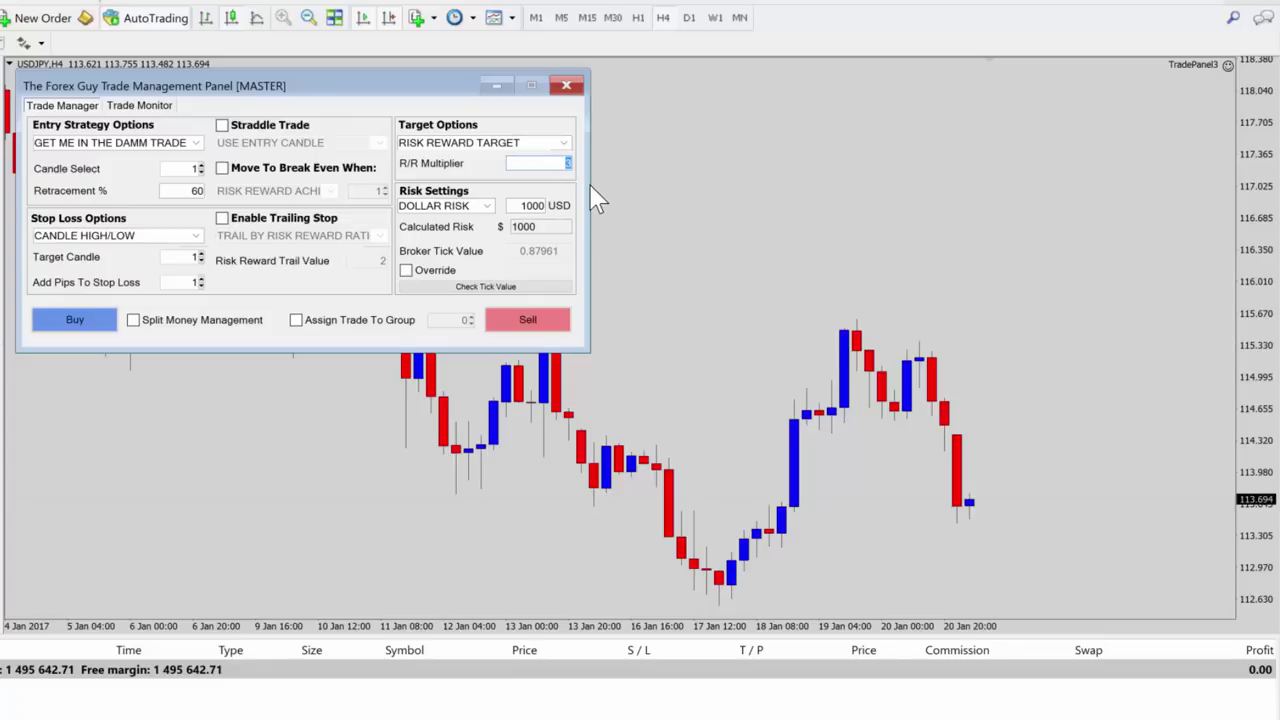
{"action": "type", "text": "5"}
{"action": "left_click", "coordinate": [85, 235]}
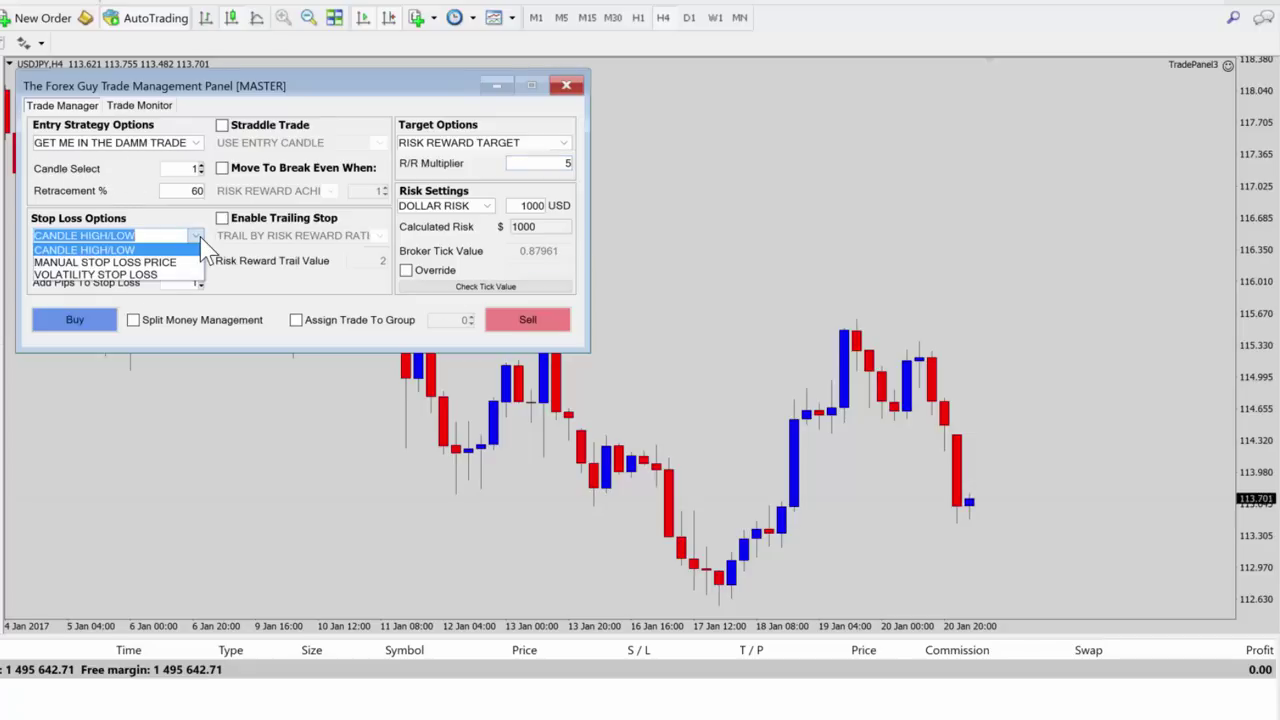
{"action": "left_click", "coordinate": [202, 244]}
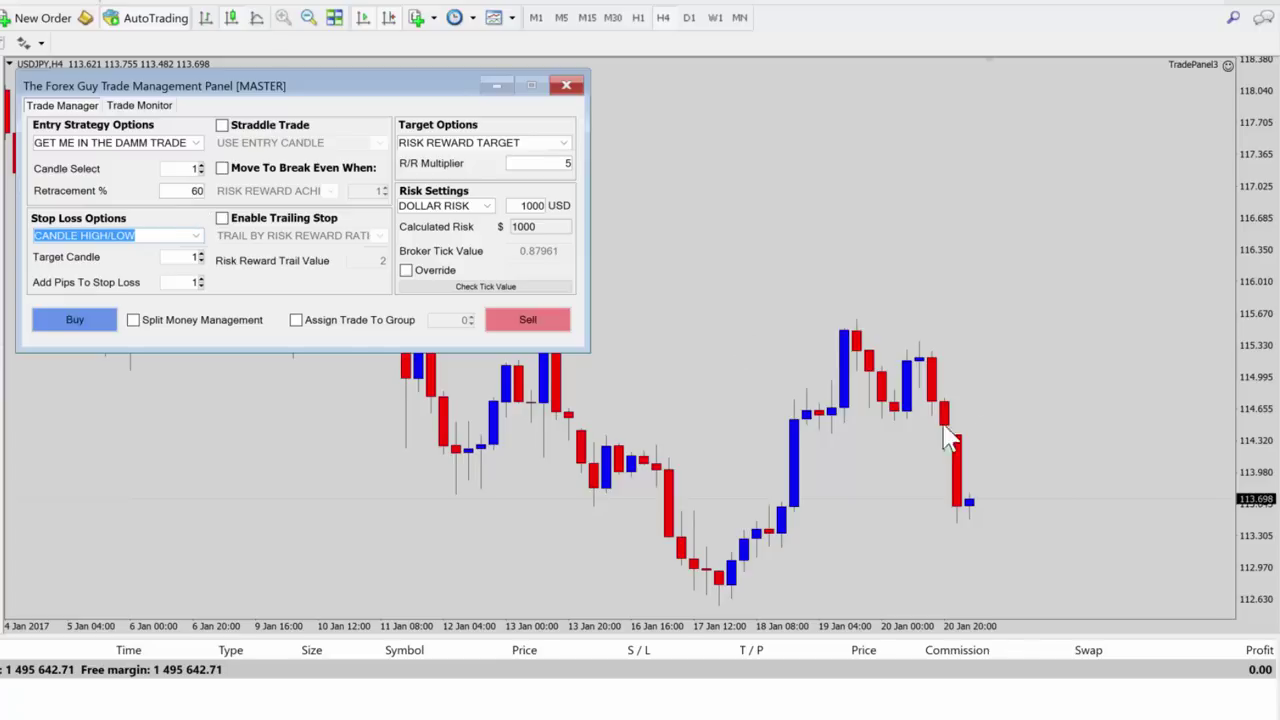
Annotate the 60% retracement level and the high and low of the large bearish candle, and clear the marks.
{"action": "left_click_drag", "start_coordinate": [1000, 458], "coordinate": [1058, 462]}
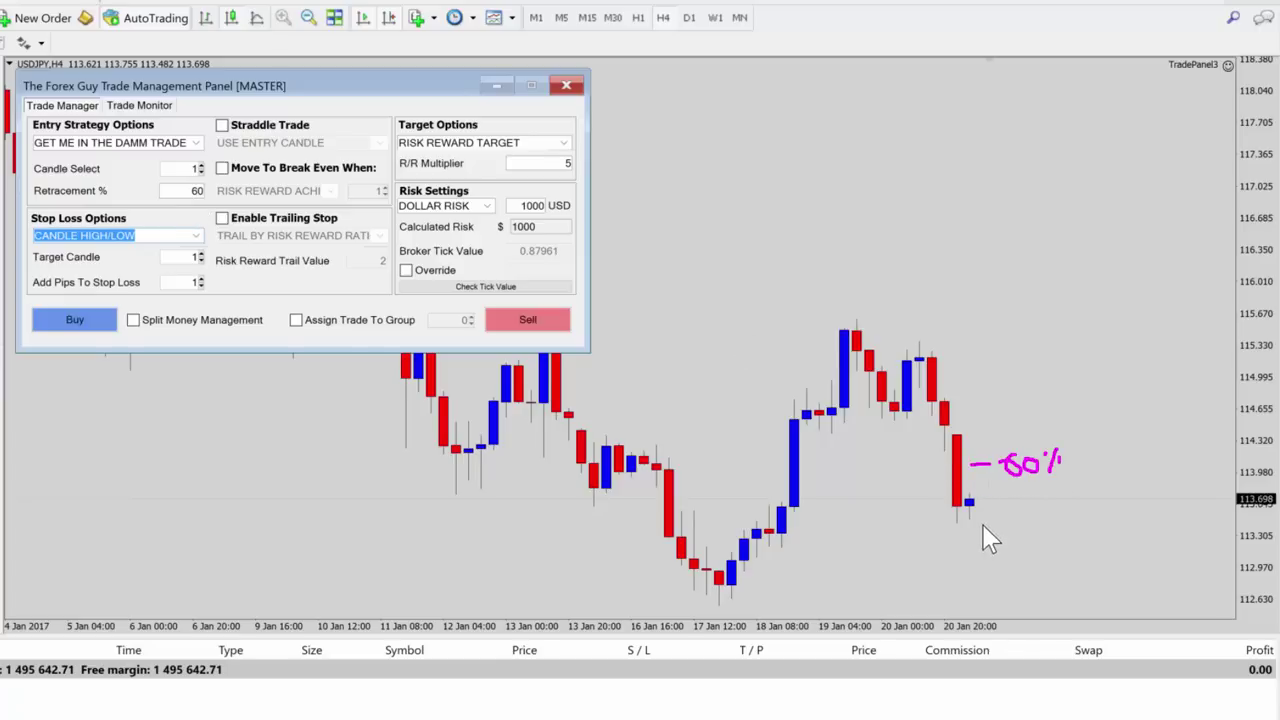
{"action": "left_click_drag", "start_coordinate": [955, 527], "coordinate": [1008, 532]}
{"action": "left_click_drag", "start_coordinate": [957, 431], "coordinate": [981, 430]}
{"action": "left_click", "coordinate": [991, 451]}
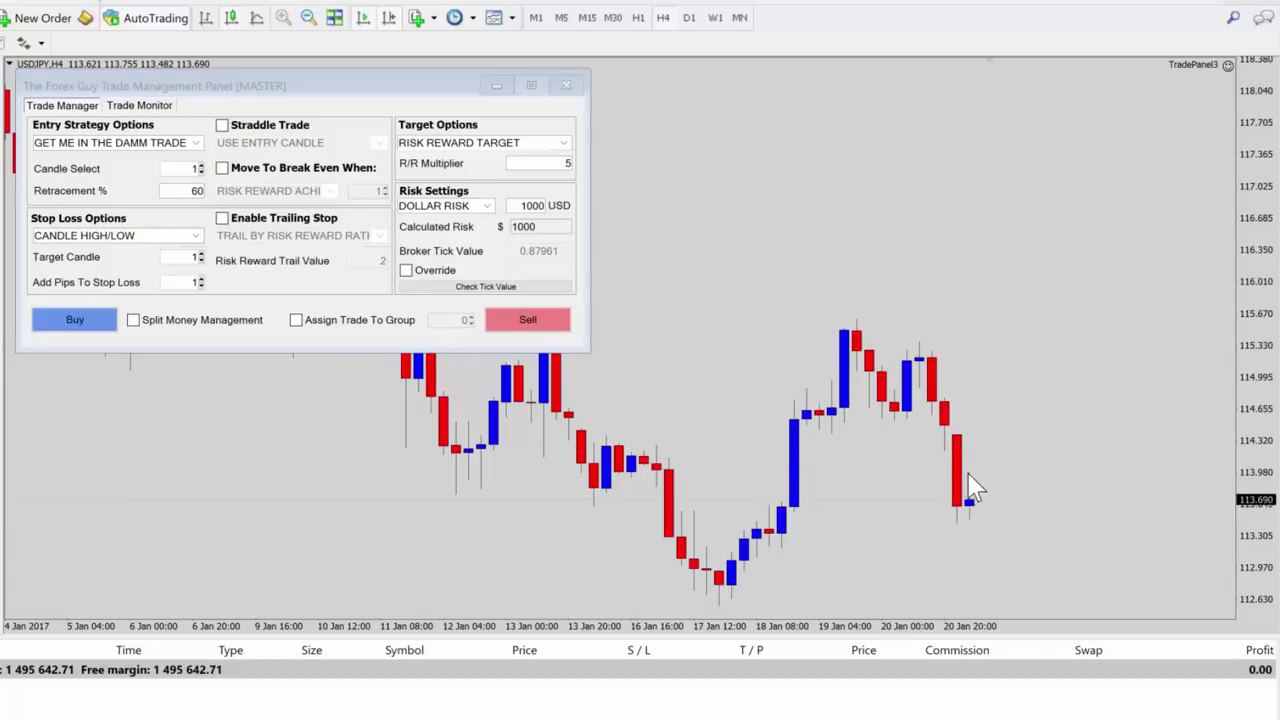
{"action": "left_click_drag", "start_coordinate": [975, 479], "coordinate": [1044, 478]}
{"action": "left_click_drag", "start_coordinate": [960, 437], "coordinate": [994, 434]}
{"action": "mouse_move", "coordinate": [1006, 429]}
{"action": "left_mouse_down"}
{"action": "mouse_move", "coordinate": [1005, 442]}
{"action": "mouse_move", "coordinate": [1016, 435]}
{"action": "left_mouse_up"}
{"action": "key", "text": "Escape"}
Place the USDJPY sell orders using the configured entry, stop loss and target settings.
{"action": "left_click", "coordinate": [160, 262]}
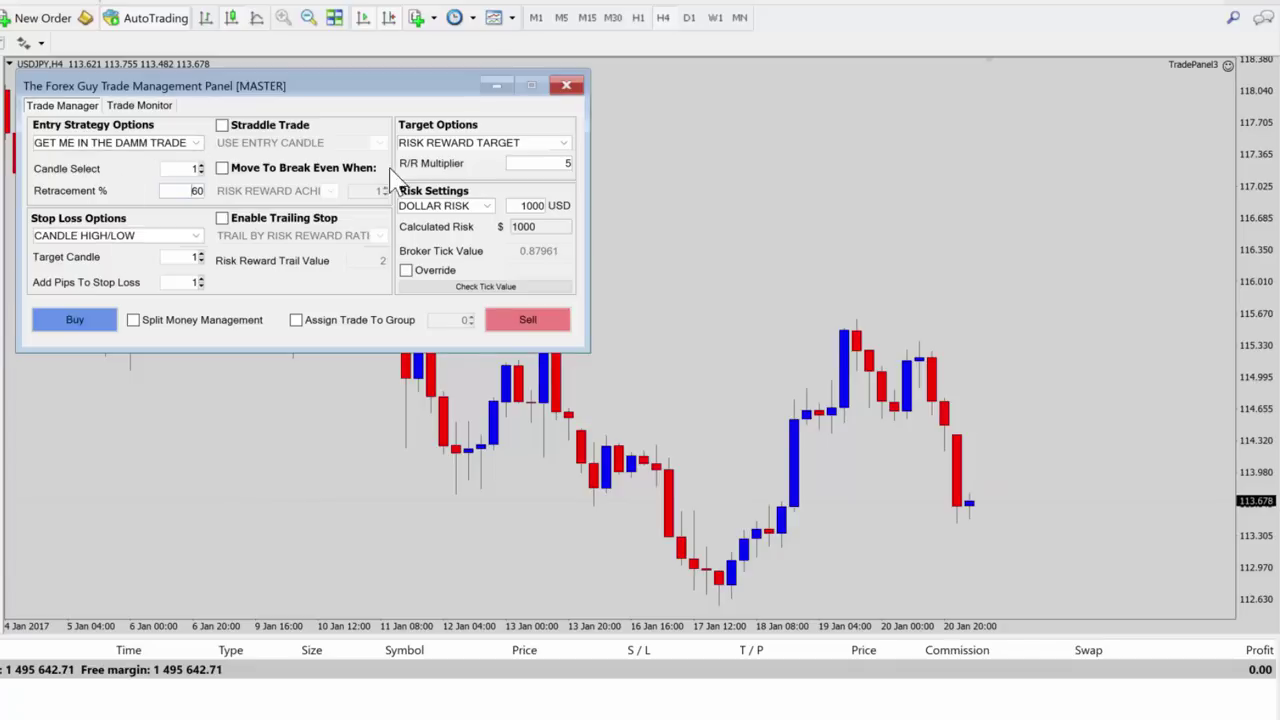
{"action": "left_click", "coordinate": [527, 319]}
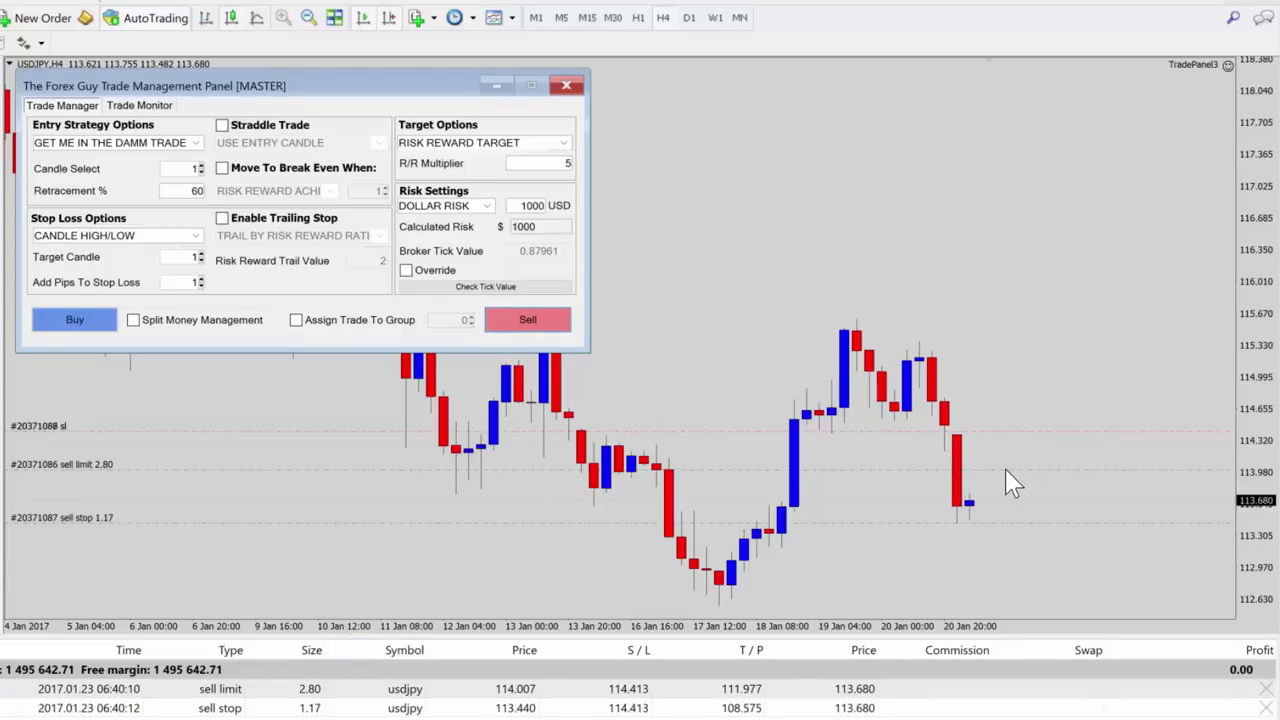
Examine the entry, stop loss and take profit levels of the placed sell orders on the chart.
{"action": "left_click", "coordinate": [1020, 537]}
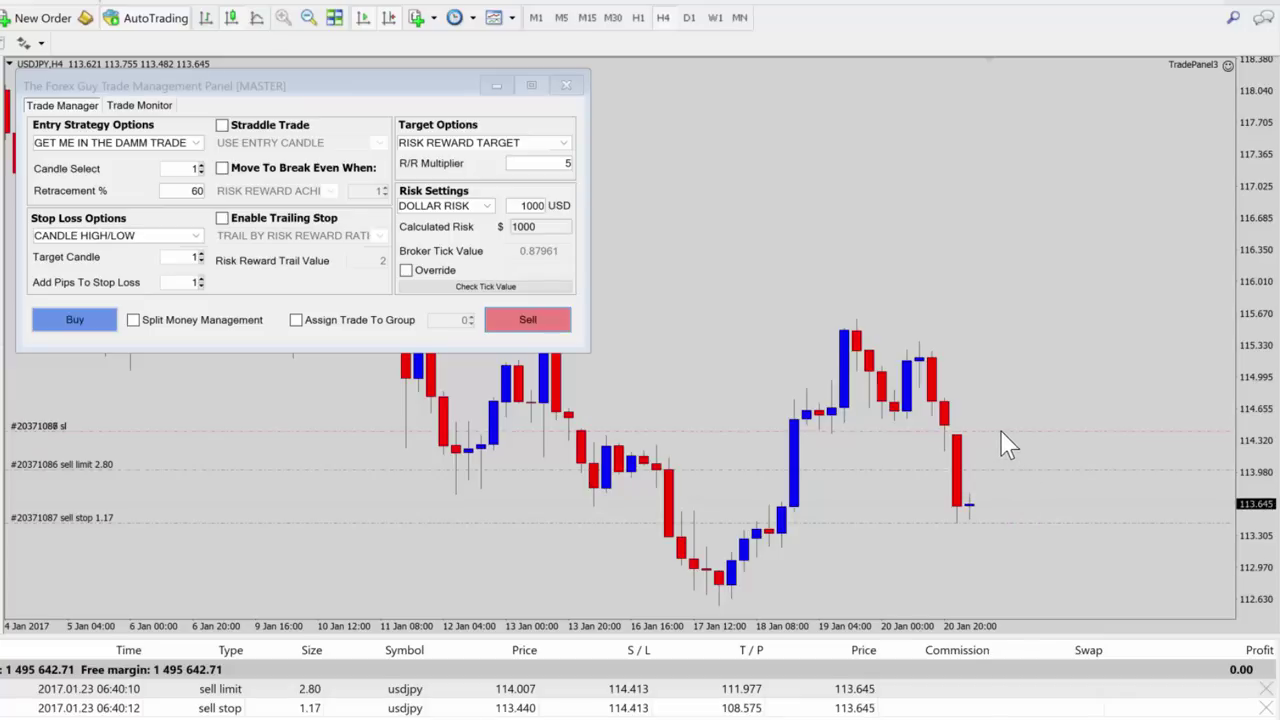
{"action": "left_click_drag", "start_coordinate": [1000, 431], "coordinate": [1032, 433]}
{"action": "left_click_drag", "start_coordinate": [82, 264], "coordinate": [106, 264]}
{"action": "left_click_drag", "start_coordinate": [1250, 248], "coordinate": [1030, 368]}
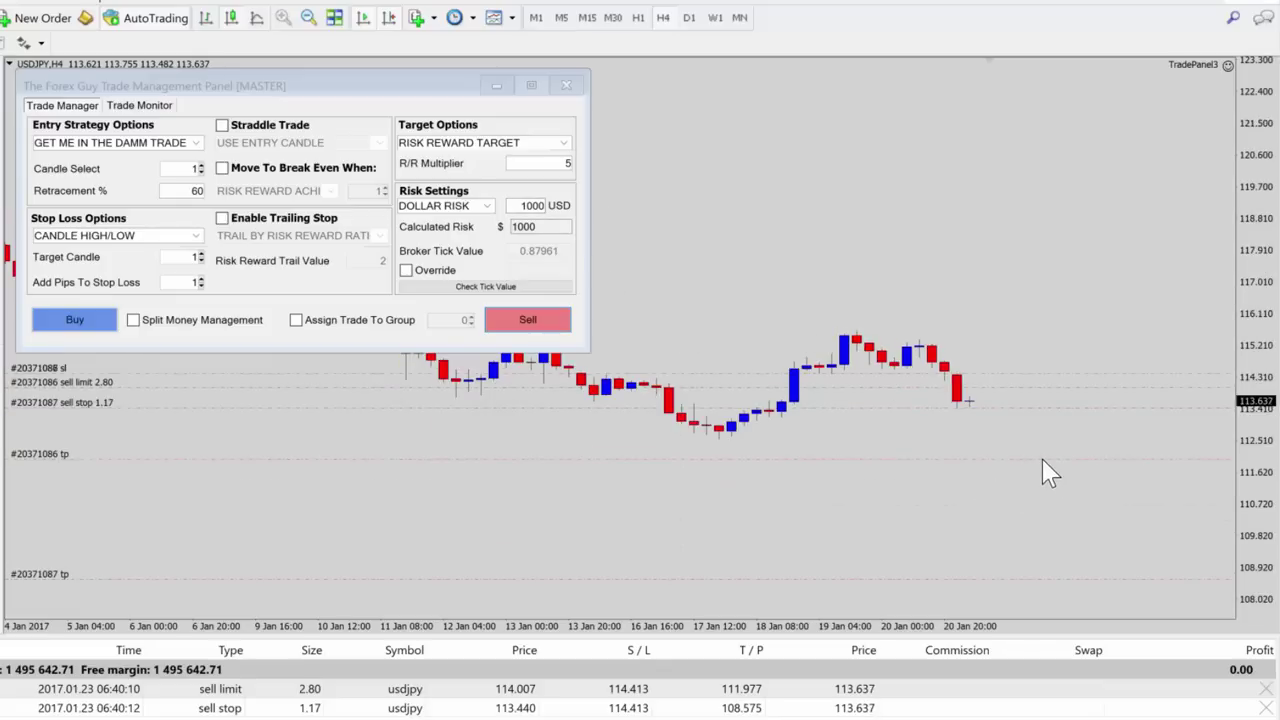
{"action": "left_click_drag", "start_coordinate": [1042, 457], "coordinate": [1031, 466]}
{"action": "left_click_drag", "start_coordinate": [555, 174], "coordinate": [576, 174]}
{"action": "mouse_move", "coordinate": [1067, 442]}
{"action": "left_mouse_down"}
{"action": "mouse_move", "coordinate": [1057, 455]}
{"action": "mouse_move", "coordinate": [1072, 453]}
{"action": "left_mouse_up"}
{"action": "mouse_move", "coordinate": [1056, 570]}
{"action": "left_mouse_down"}
{"action": "mouse_move", "coordinate": [1047, 590]}
{"action": "mouse_move", "coordinate": [1060, 572]}
{"action": "mouse_move", "coordinate": [1109, 589]}
{"action": "left_mouse_up"}
{"action": "key", "text": "Escape"}
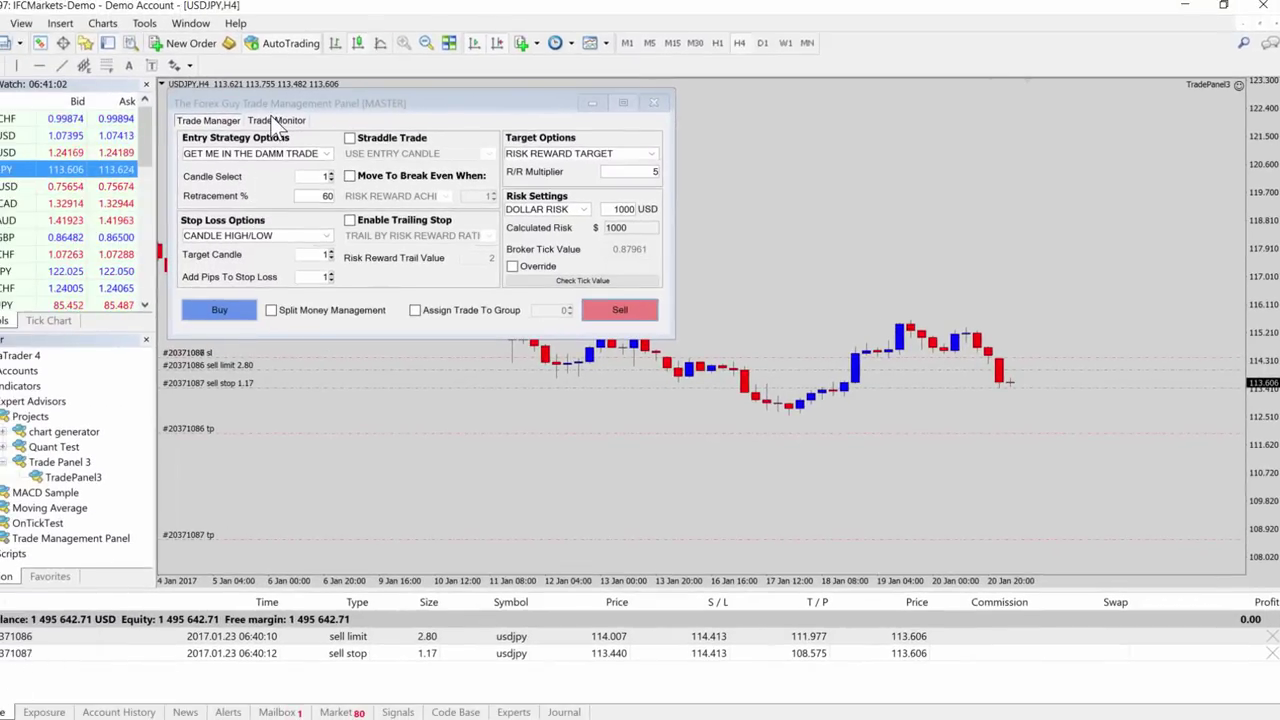
Check the status of both pending orders in the Trade Monitor and return to the Trade Manager settings.
{"action": "left_click", "coordinate": [273, 120]}
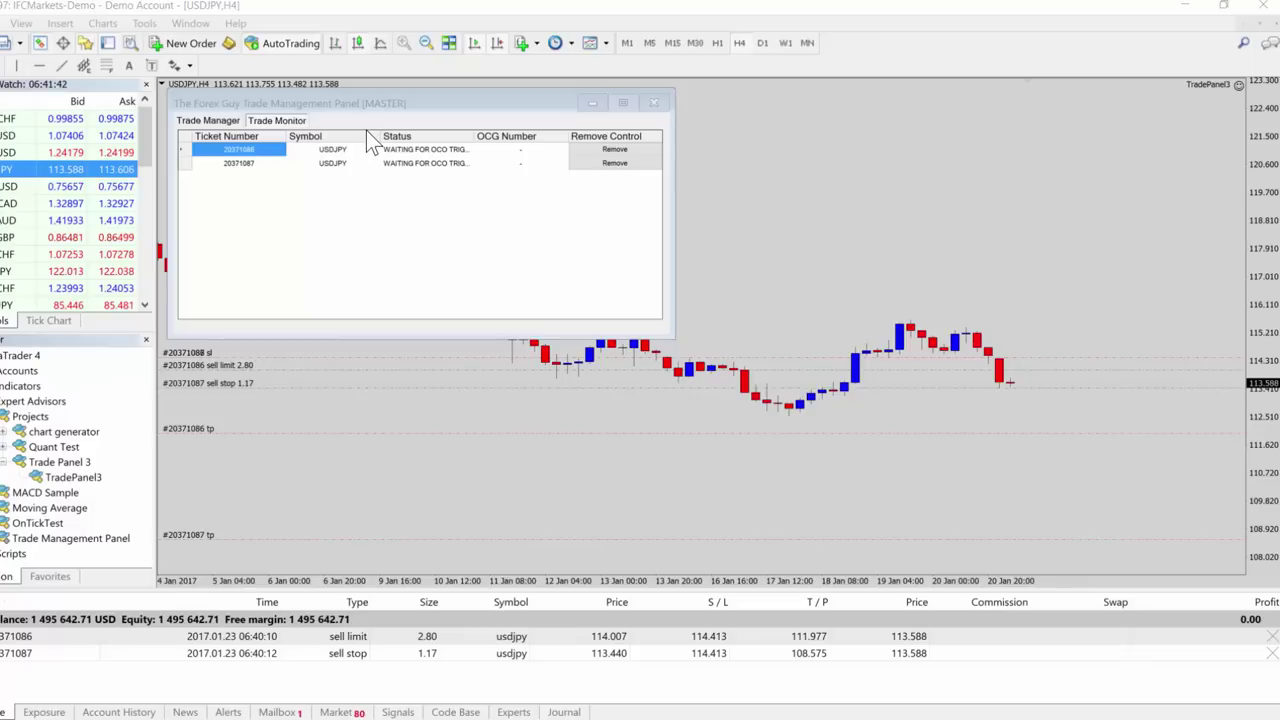
{"action": "left_click", "coordinate": [431, 200]}
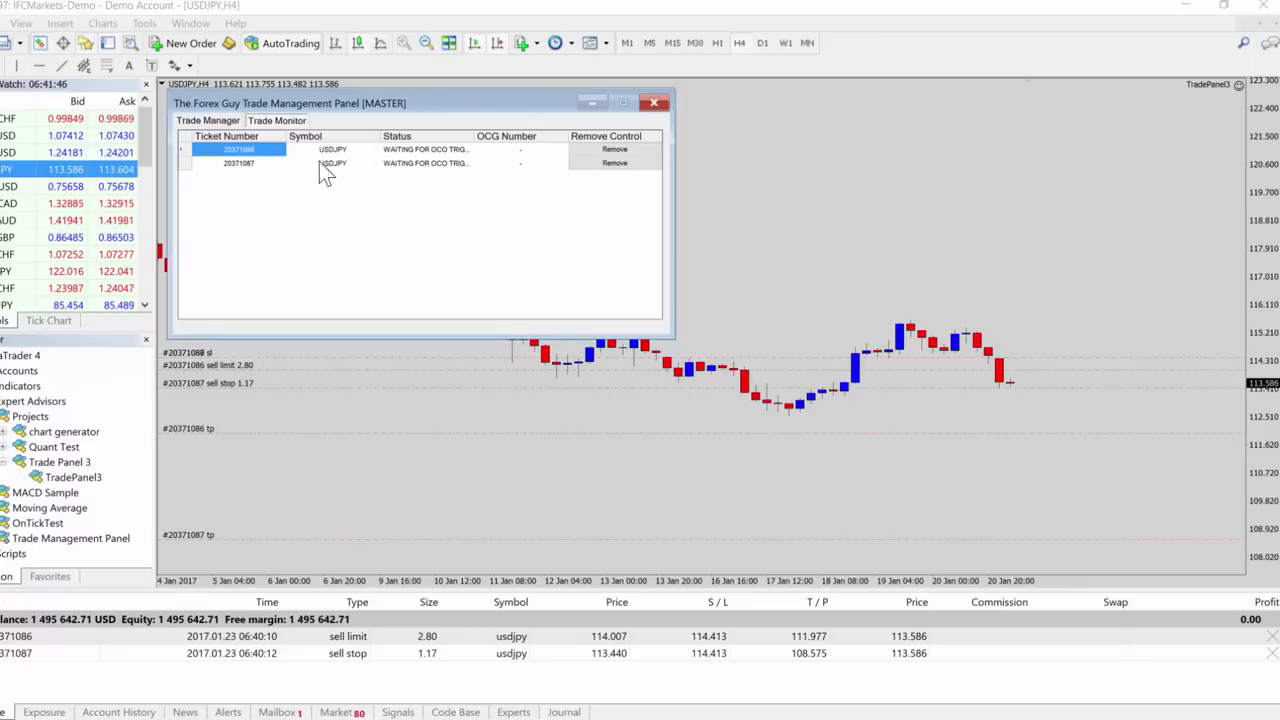
{"action": "left_click", "coordinate": [232, 121]}
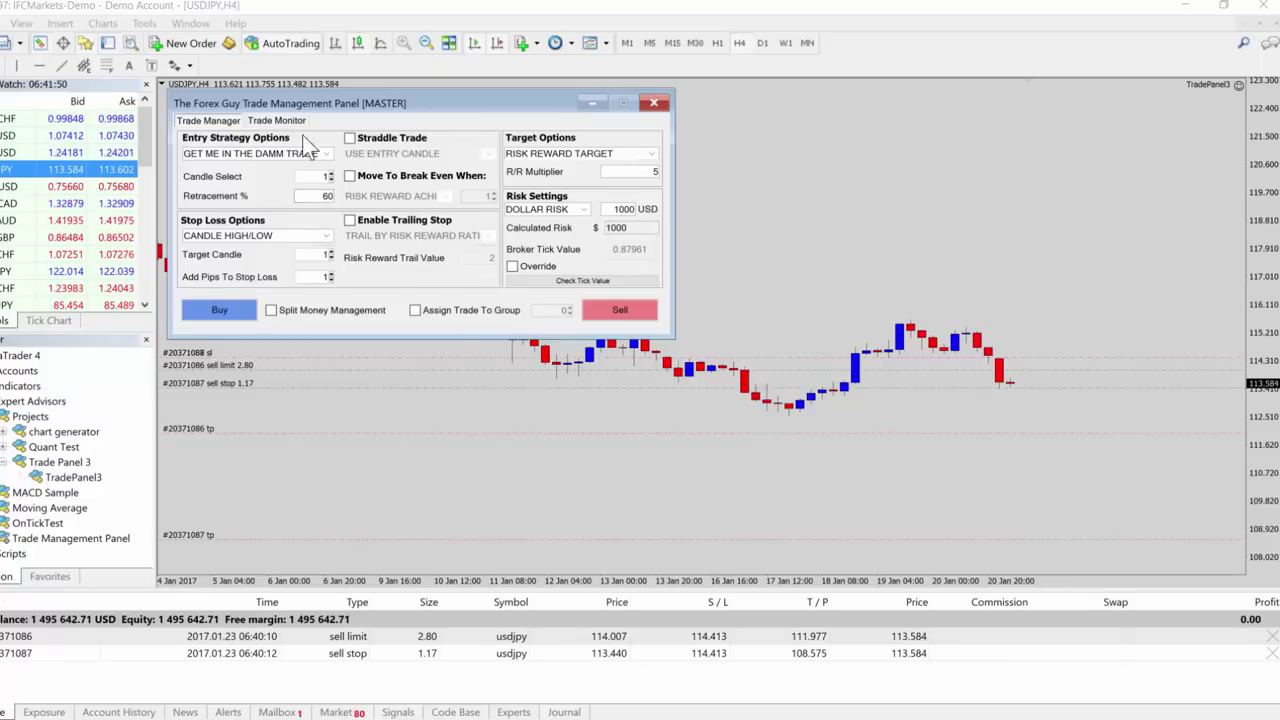
{"action": "left_click", "coordinate": [278, 121]}
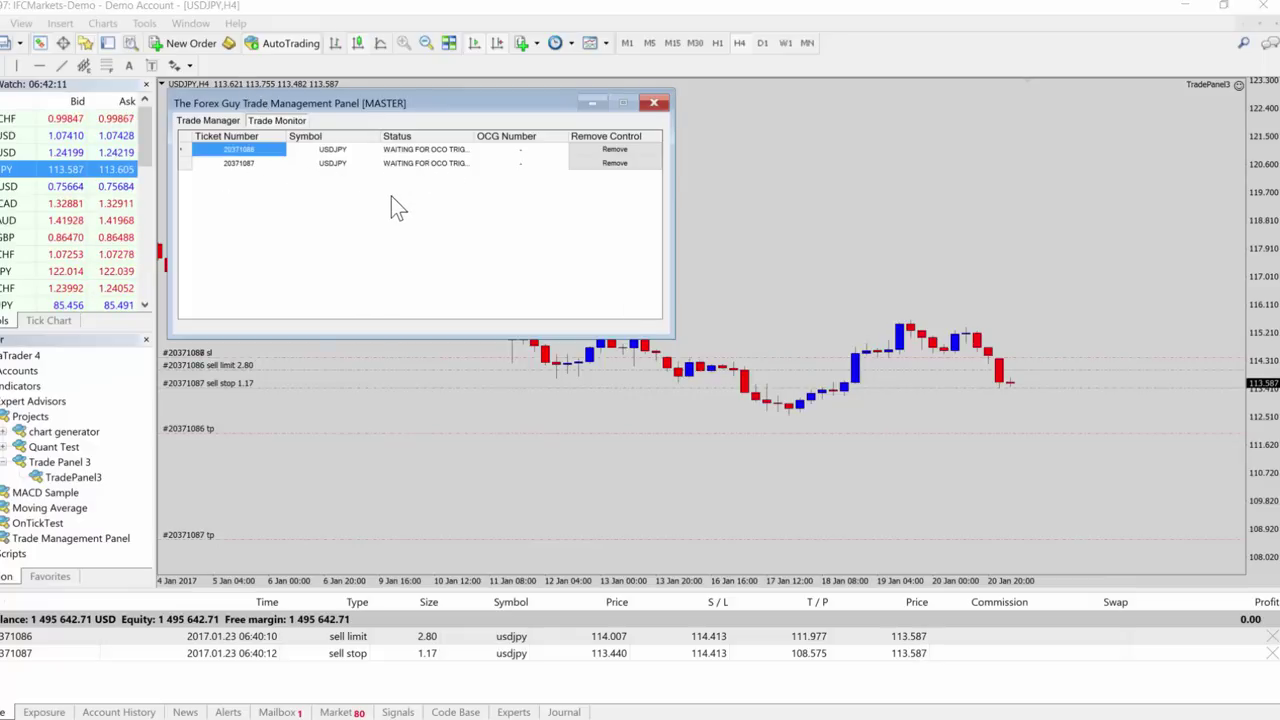
{"action": "left_click", "coordinate": [227, 128]}
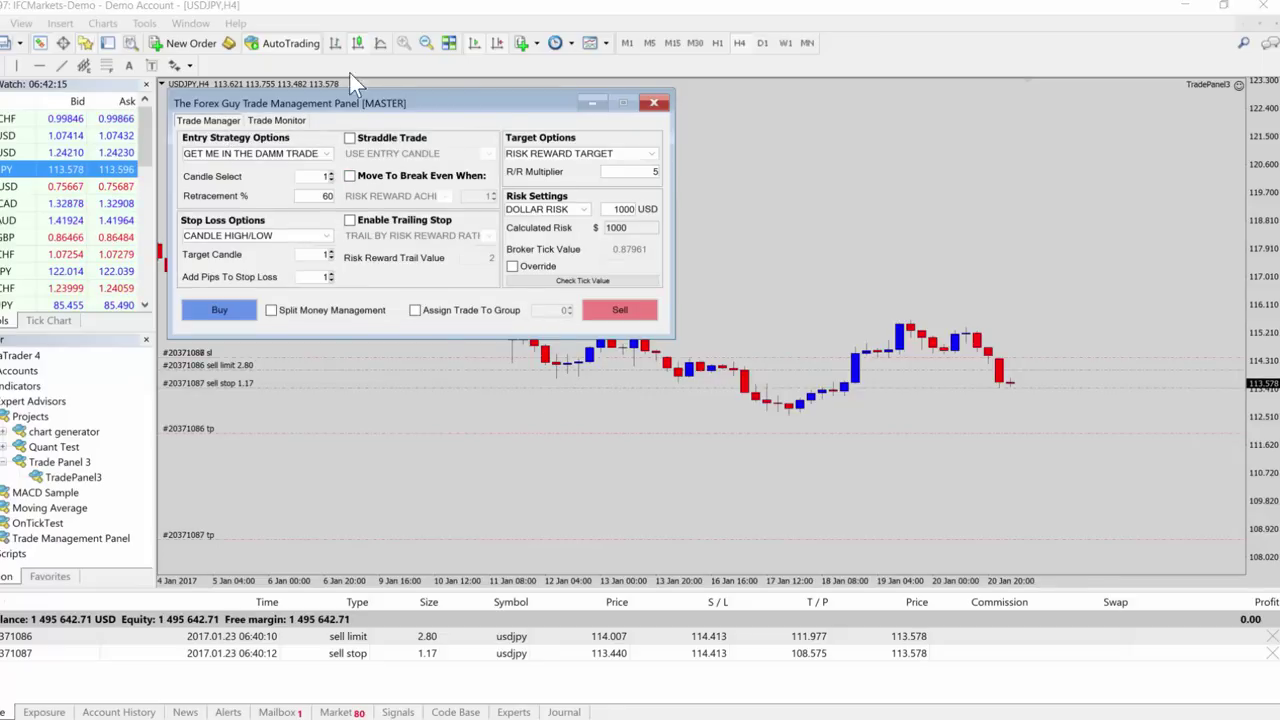
{"action": "left_click", "coordinate": [270, 121]}
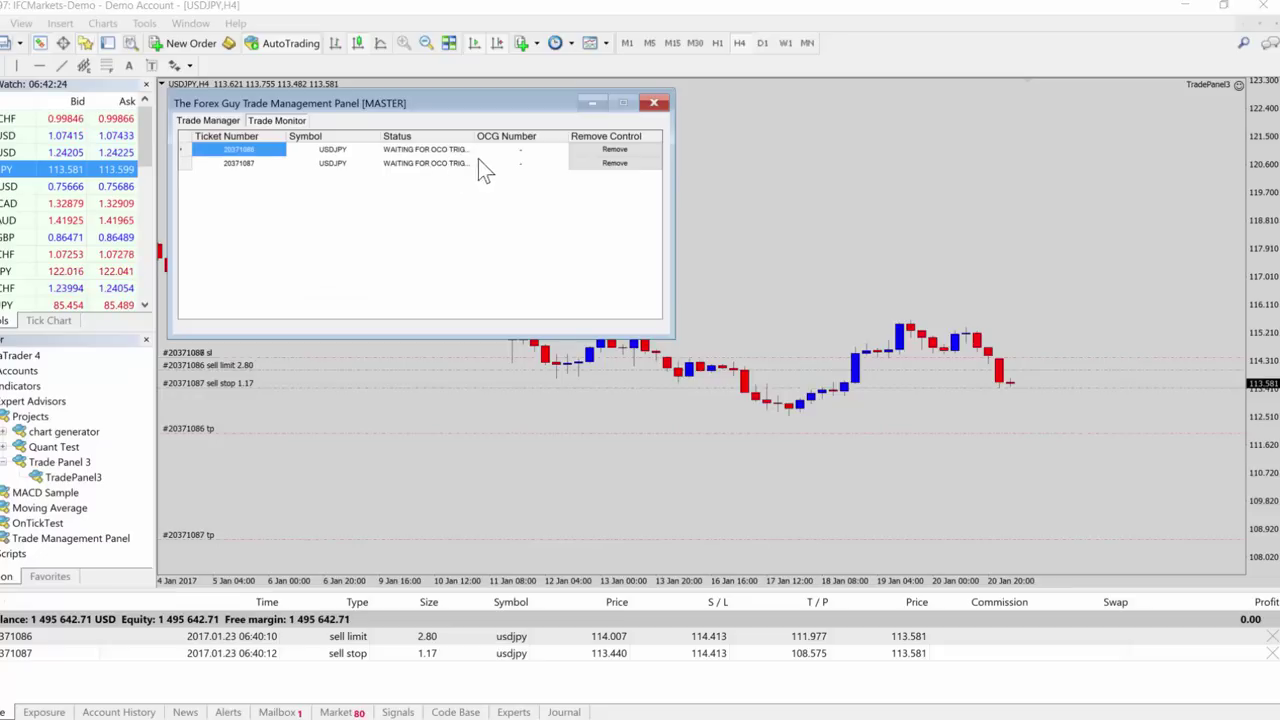
{"action": "left_click", "coordinate": [206, 124]}
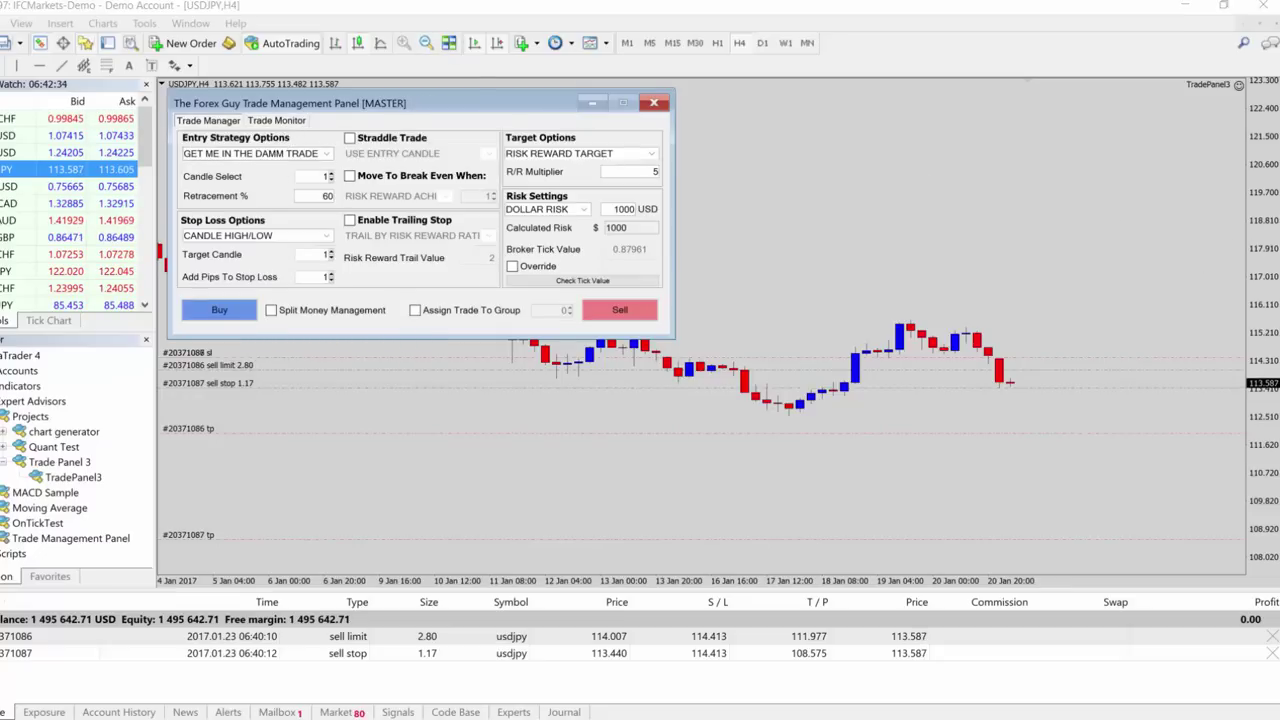
Examine the latest candle's price against the entry level of the sell stop order on the chart.
{"action": "left_click_drag", "start_coordinate": [1246, 250], "coordinate": [1276, 285]}
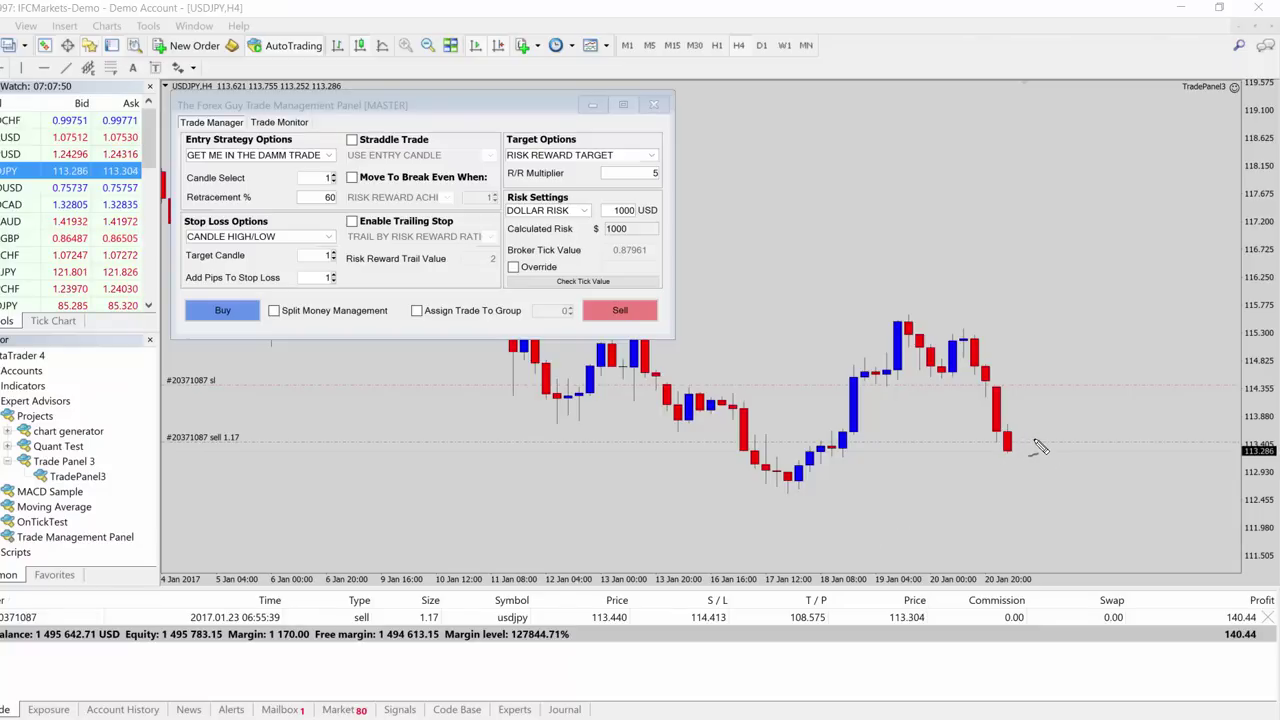
{"action": "mouse_move", "coordinate": [1040, 444]}
{"action": "left_mouse_down"}
{"action": "mouse_move", "coordinate": [1030, 450]}
{"action": "mouse_move", "coordinate": [1044, 446]}
{"action": "left_mouse_up"}
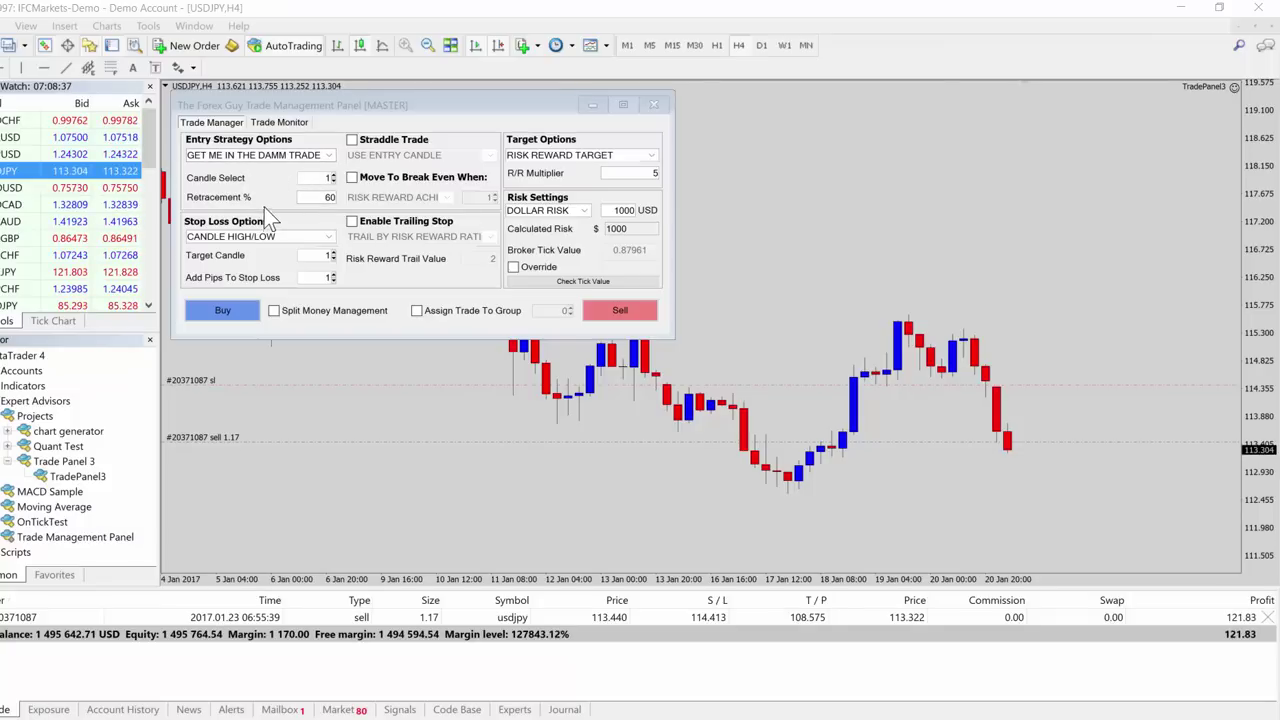
{"action": "left_click", "coordinate": [274, 177]}
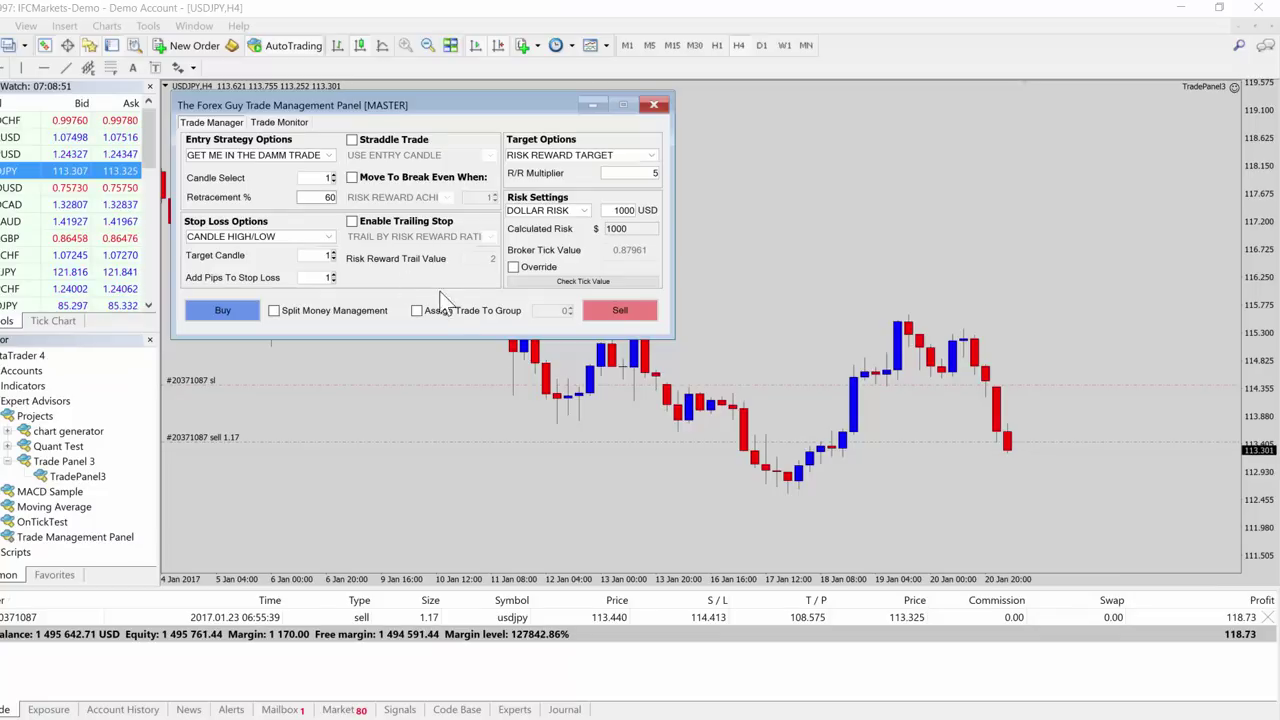
{"action": "mouse_move", "coordinate": [457, 292]}
{"action": "left_mouse_down"}
{"action": "mouse_move", "coordinate": [395, 298]}
{"action": "mouse_move", "coordinate": [422, 327]}
{"action": "mouse_move", "coordinate": [437, 283]}
{"action": "left_mouse_up"}
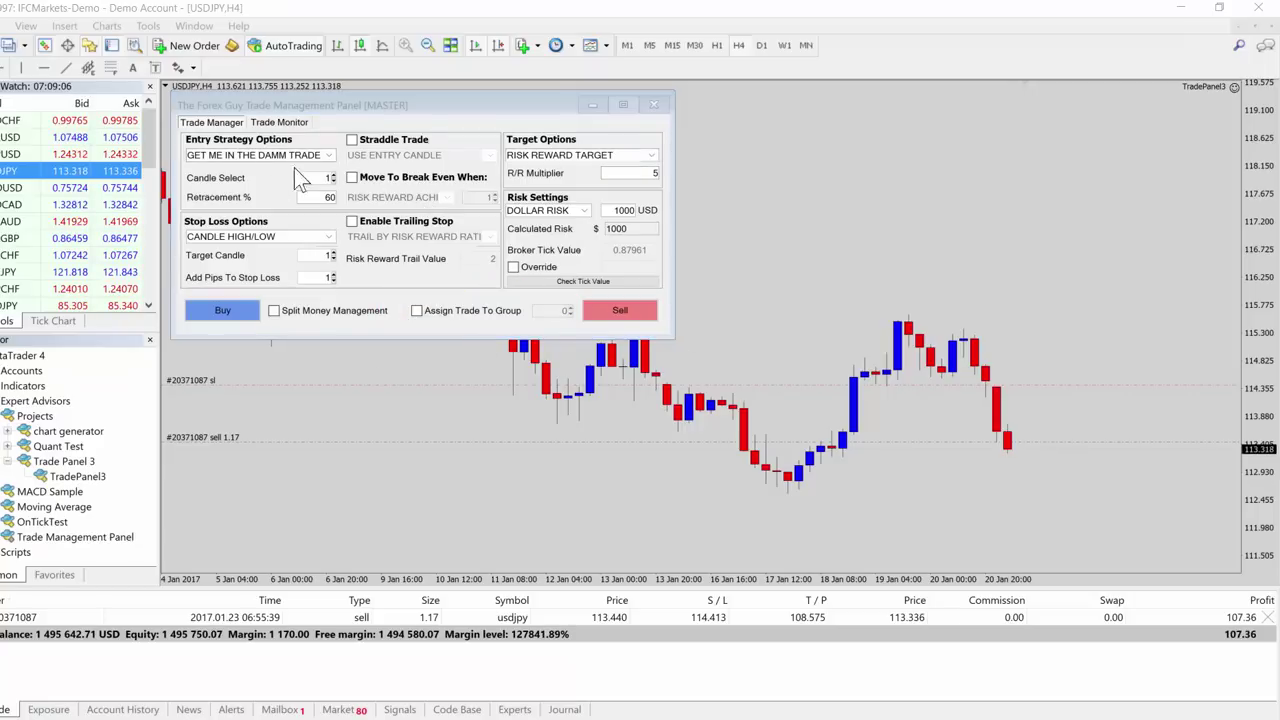
Enable trade group assignment for the USDJPY trade and set the group number to 1.
{"action": "left_click", "coordinate": [441, 311]}
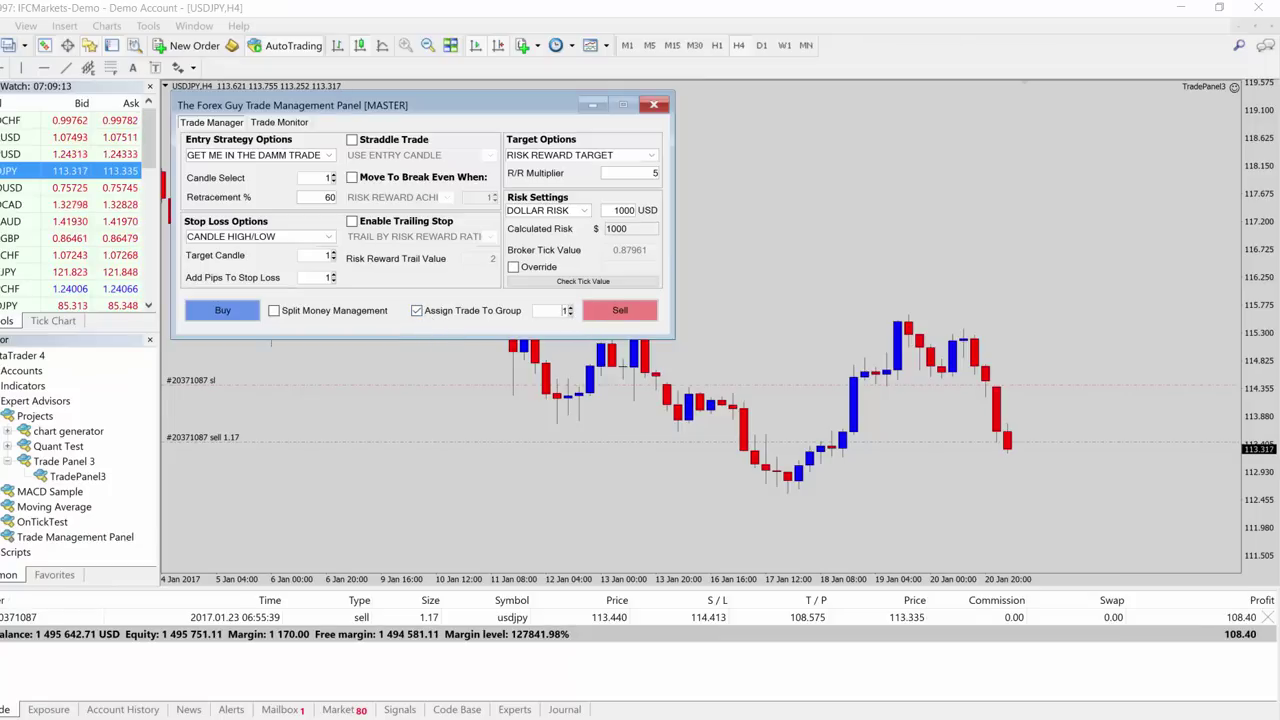
{"action": "type", "text": "4"}
{"action": "key", "text": "BackSpace"}
{"action": "type", "text": "1"}
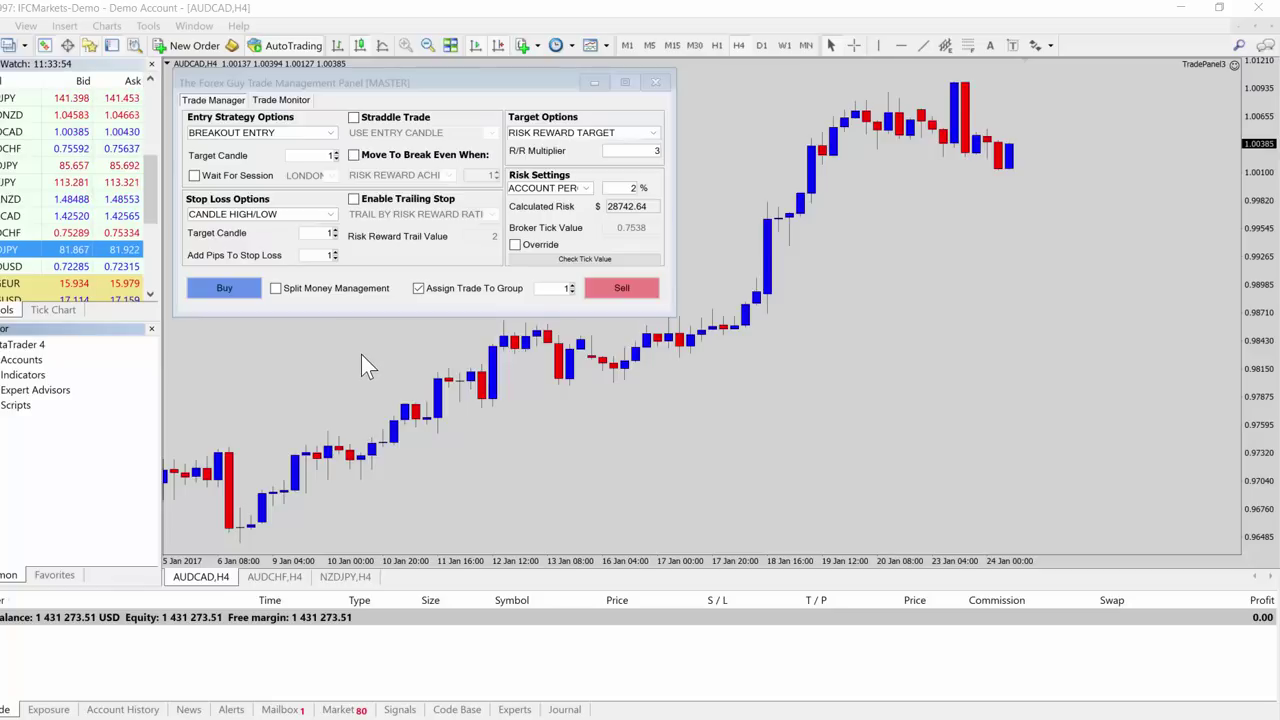
{"action": "left_click", "coordinate": [283, 81]}
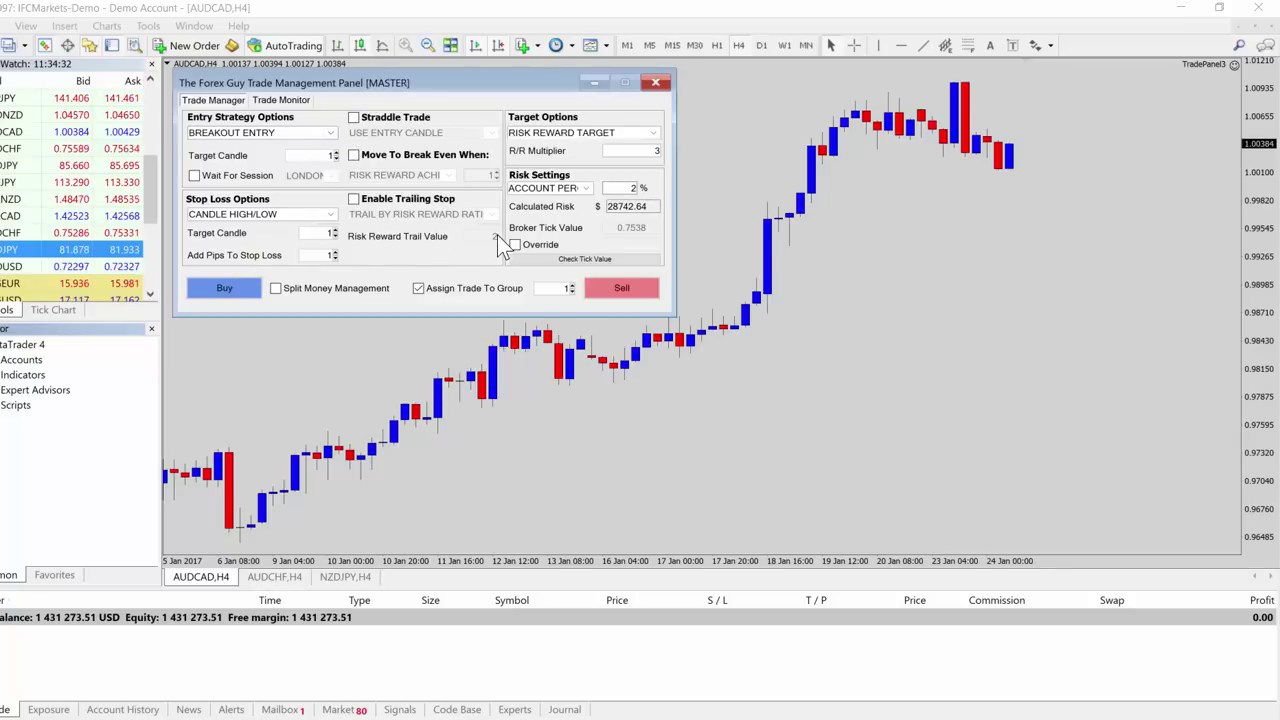
{"action": "left_click", "coordinate": [414, 305]}
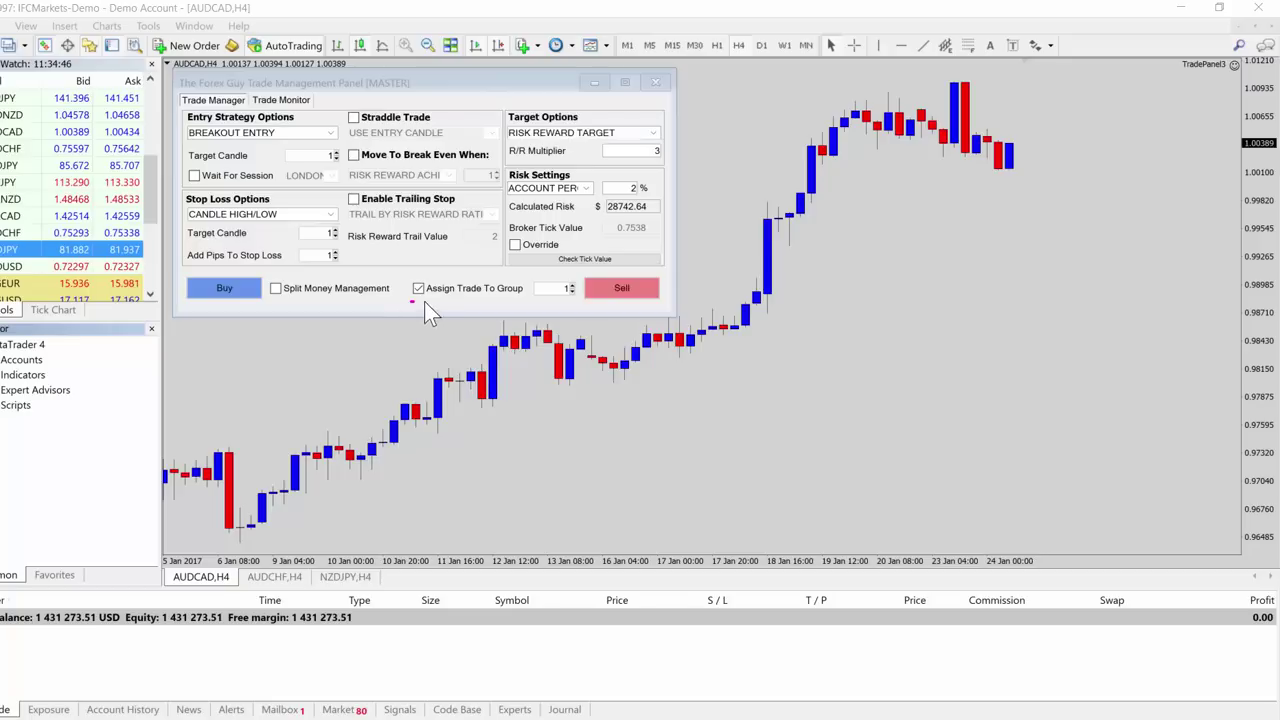
{"action": "mouse_move", "coordinate": [411, 301]}
{"action": "left_mouse_down"}
{"action": "mouse_move", "coordinate": [444, 306]}
{"action": "mouse_move", "coordinate": [386, 296]}
{"action": "left_mouse_up"}
{"action": "key", "text": "Escape"}
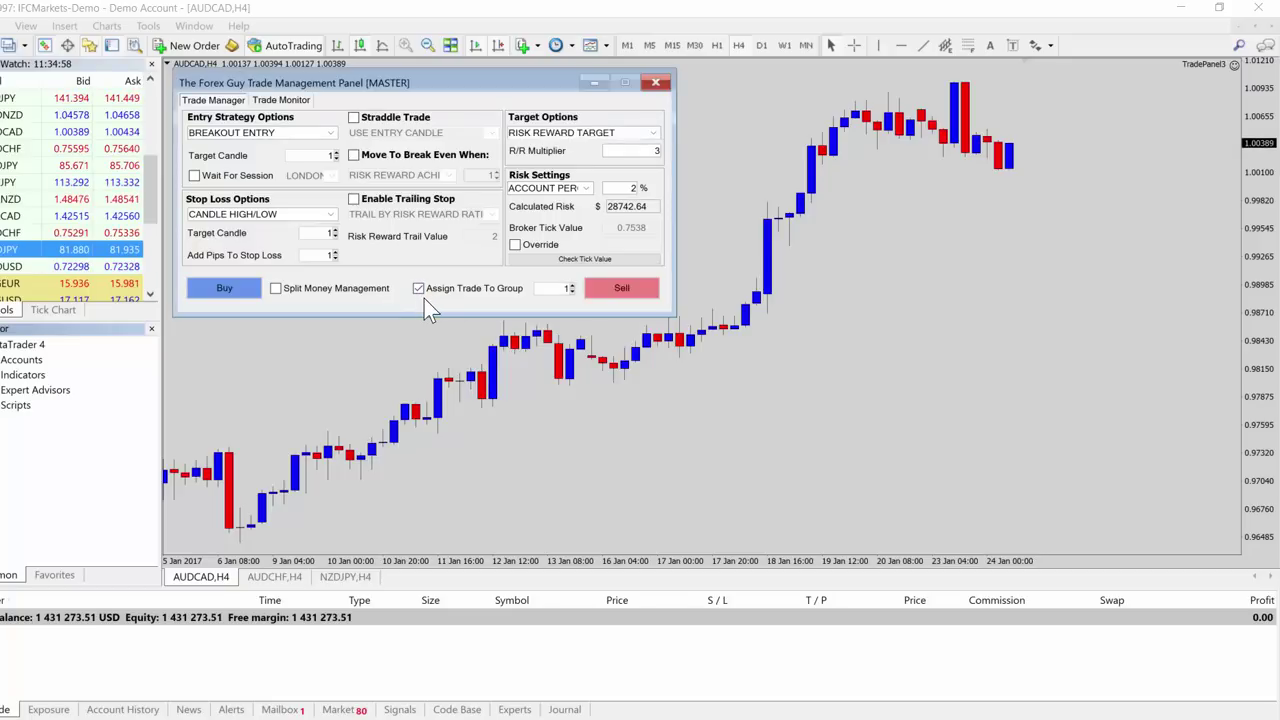
Place the AUDCAD sell order with the breakout entry settings, assigned to group 1.
{"action": "left_click", "coordinate": [562, 285]}
{"action": "left_click", "coordinate": [562, 289]}
{"action": "left_click", "coordinate": [512, 293]}
{"action": "left_click", "coordinate": [480, 292]}
{"action": "left_click", "coordinate": [628, 293]}
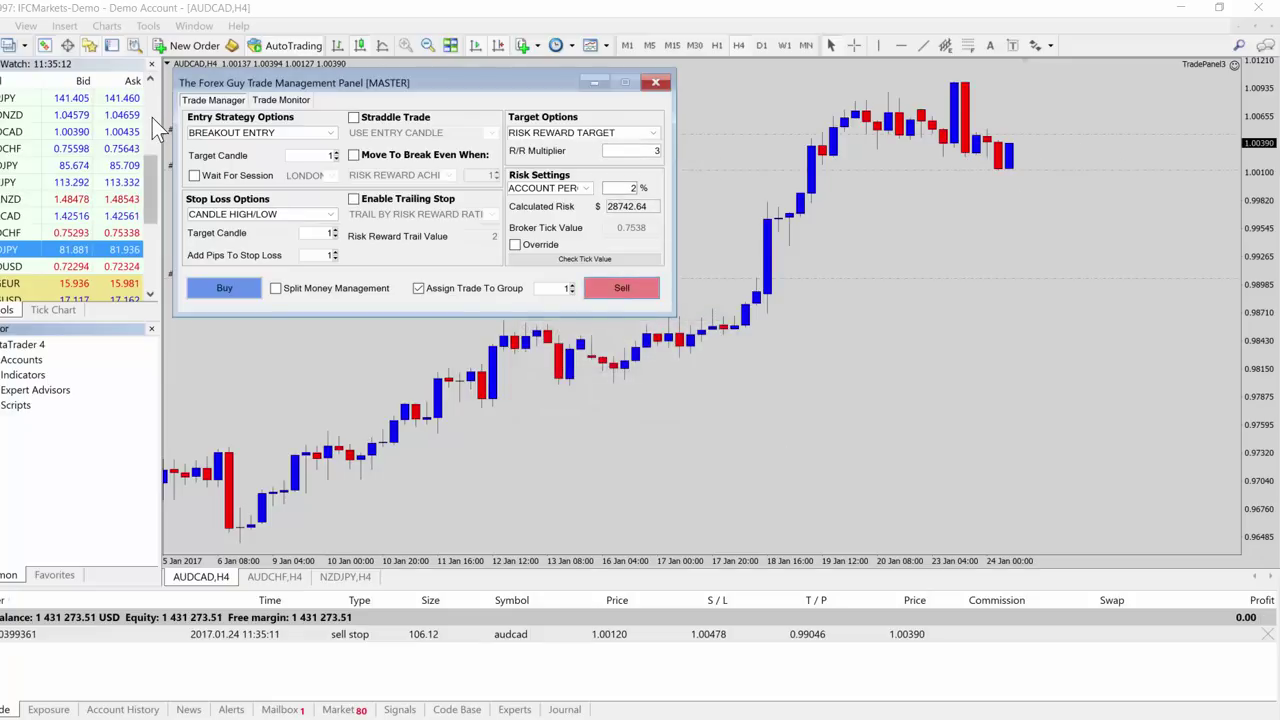
Review the AUDCAD order's ticket, symbol, status and OCG number in the Trade Monitor, and return to the Trade Manager settings.
{"action": "left_click", "coordinate": [277, 104]}
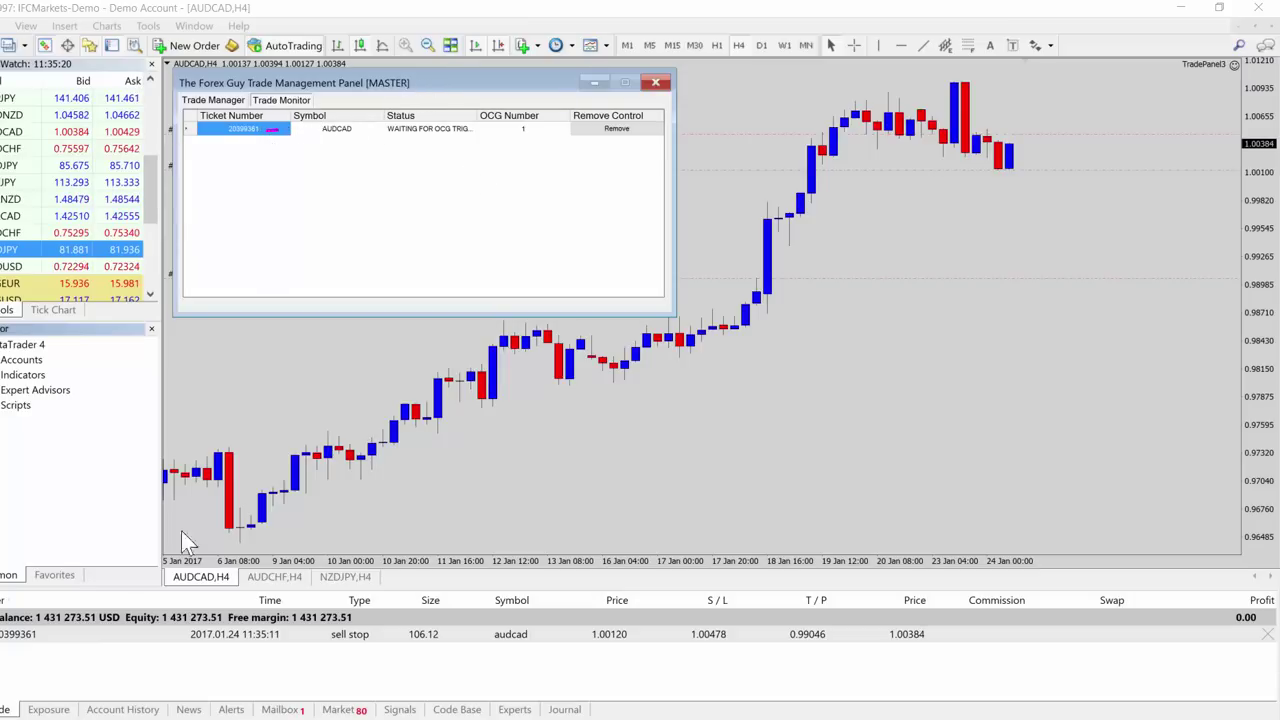
{"action": "left_click_drag", "start_coordinate": [41, 637], "coordinate": [55, 635]}
{"action": "key", "text": "Escape"}
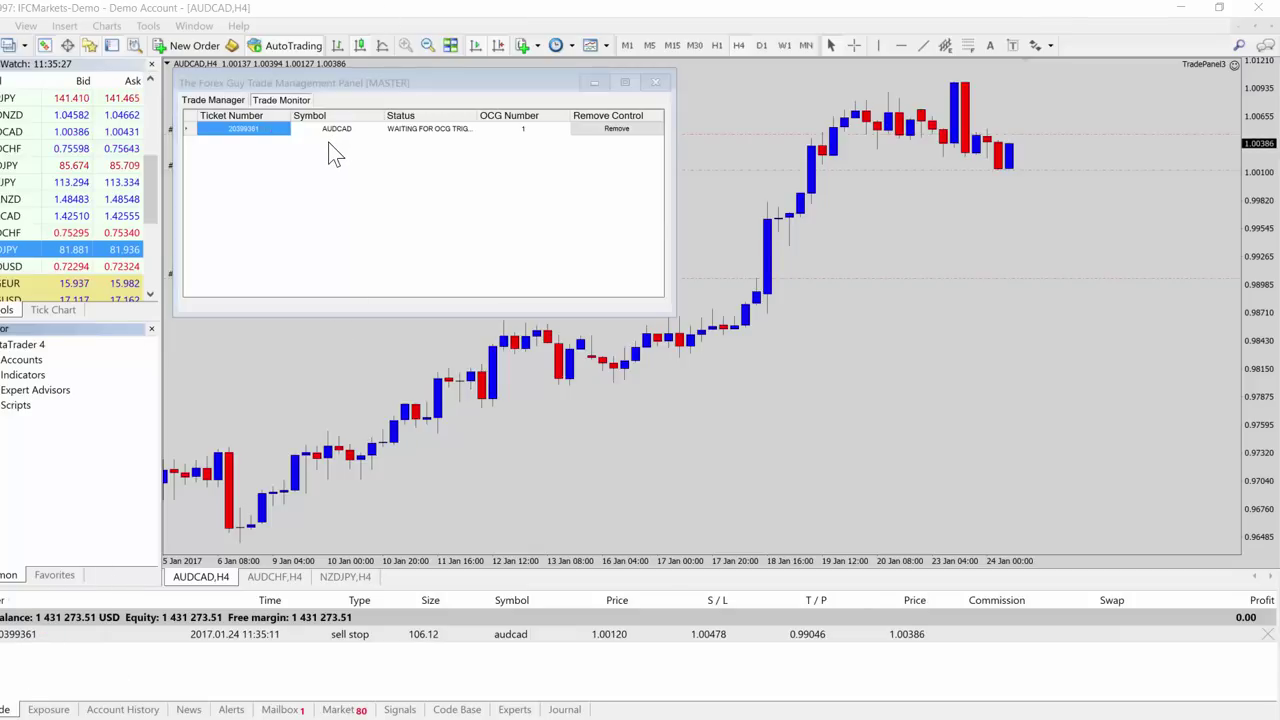
{"action": "left_click_drag", "start_coordinate": [326, 140], "coordinate": [338, 142]}
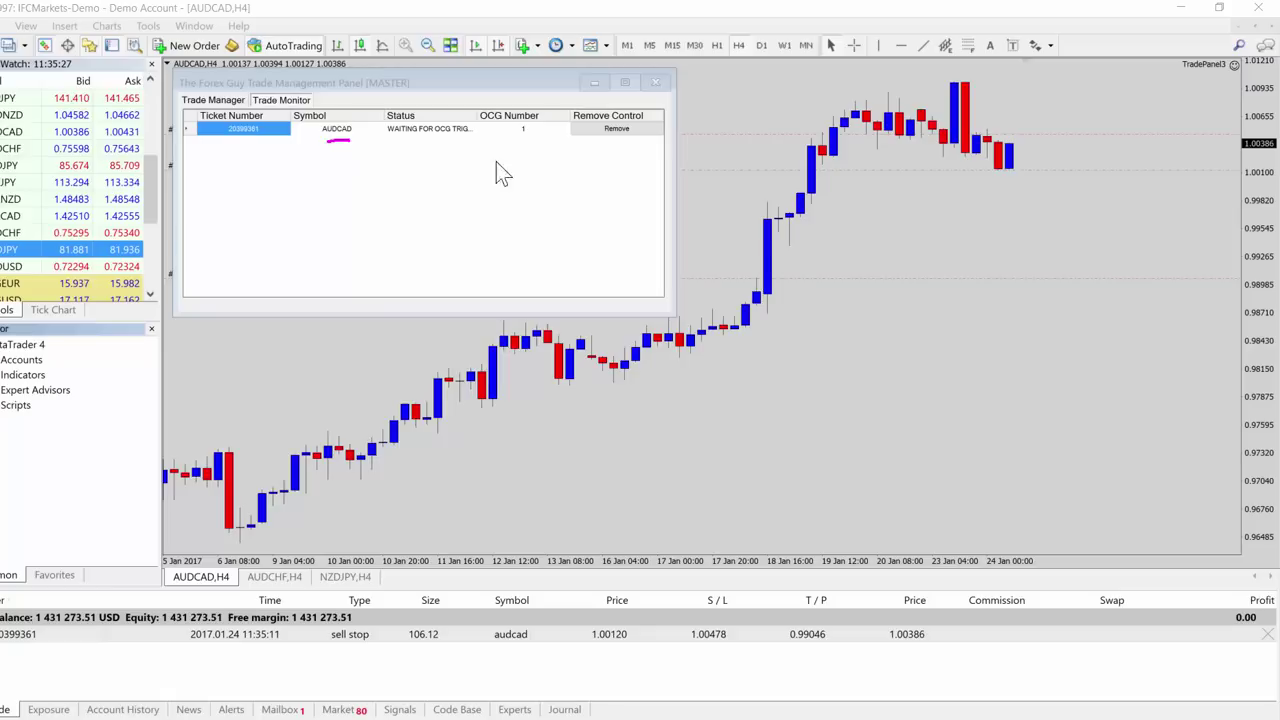
{"action": "key", "text": "Escape"}
{"action": "left_click_drag", "start_coordinate": [389, 141], "coordinate": [396, 141]}
{"action": "key", "text": "Escape"}
{"action": "left_click_drag", "start_coordinate": [516, 143], "coordinate": [537, 138]}
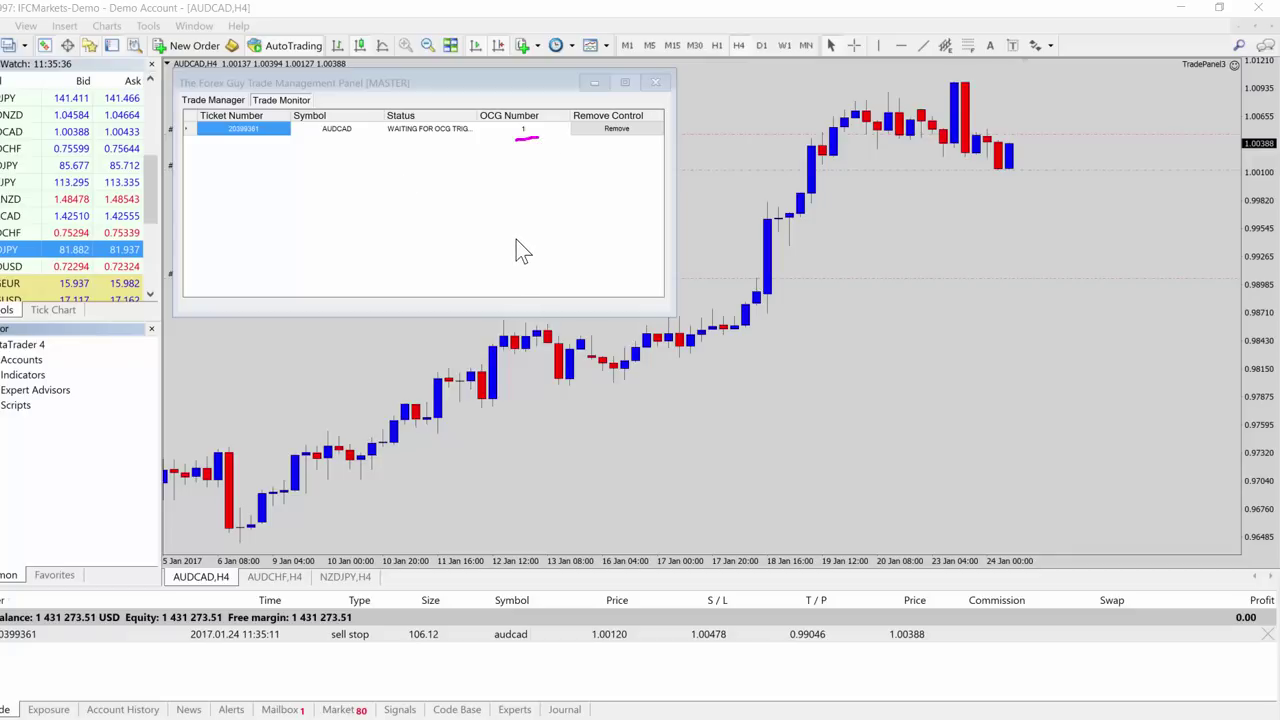
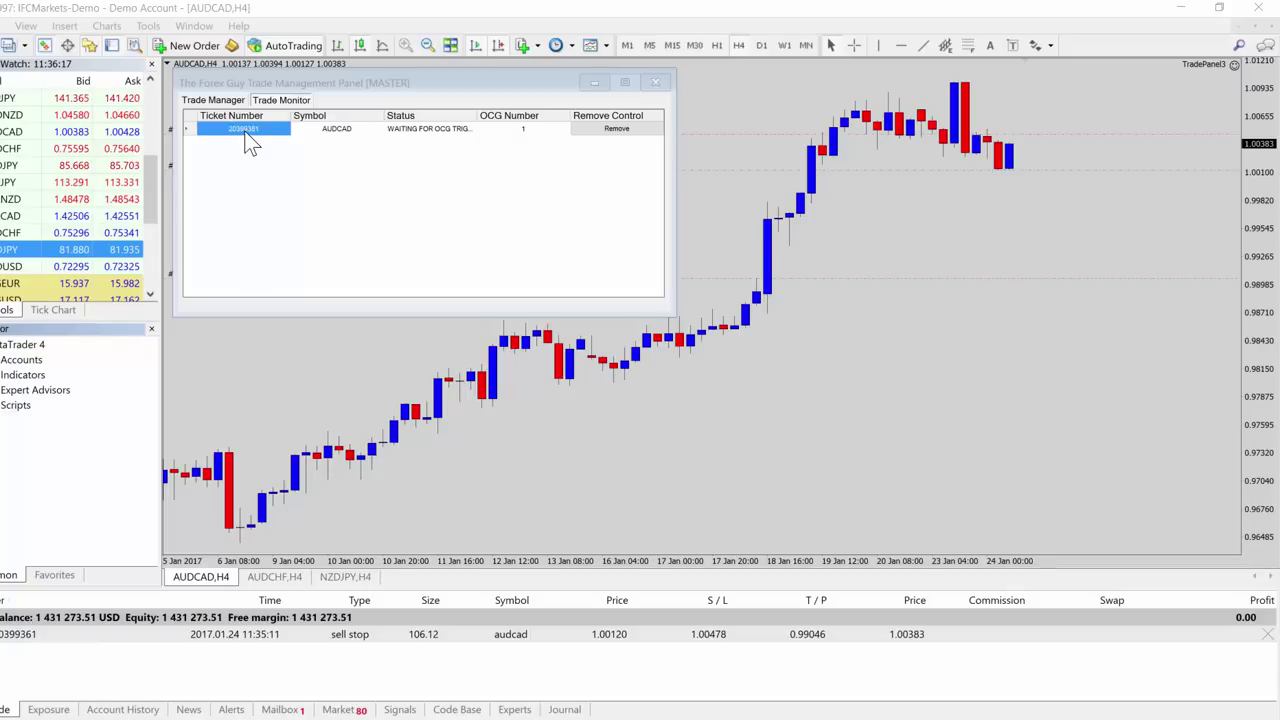
{"action": "left_click", "coordinate": [212, 100]}
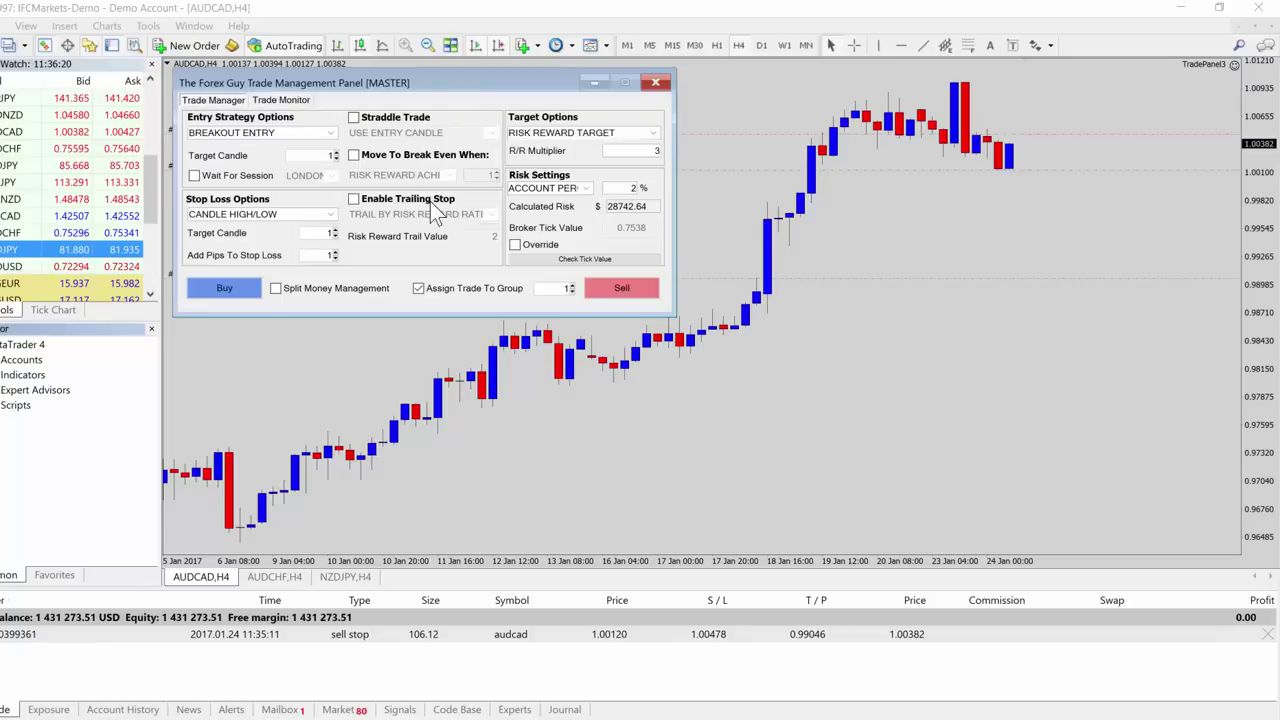
On the AUDCHF chart, set the entry strategy to ENTER AT MARKET and assign the trade to group 1.
{"action": "left_click", "coordinate": [274, 578]}
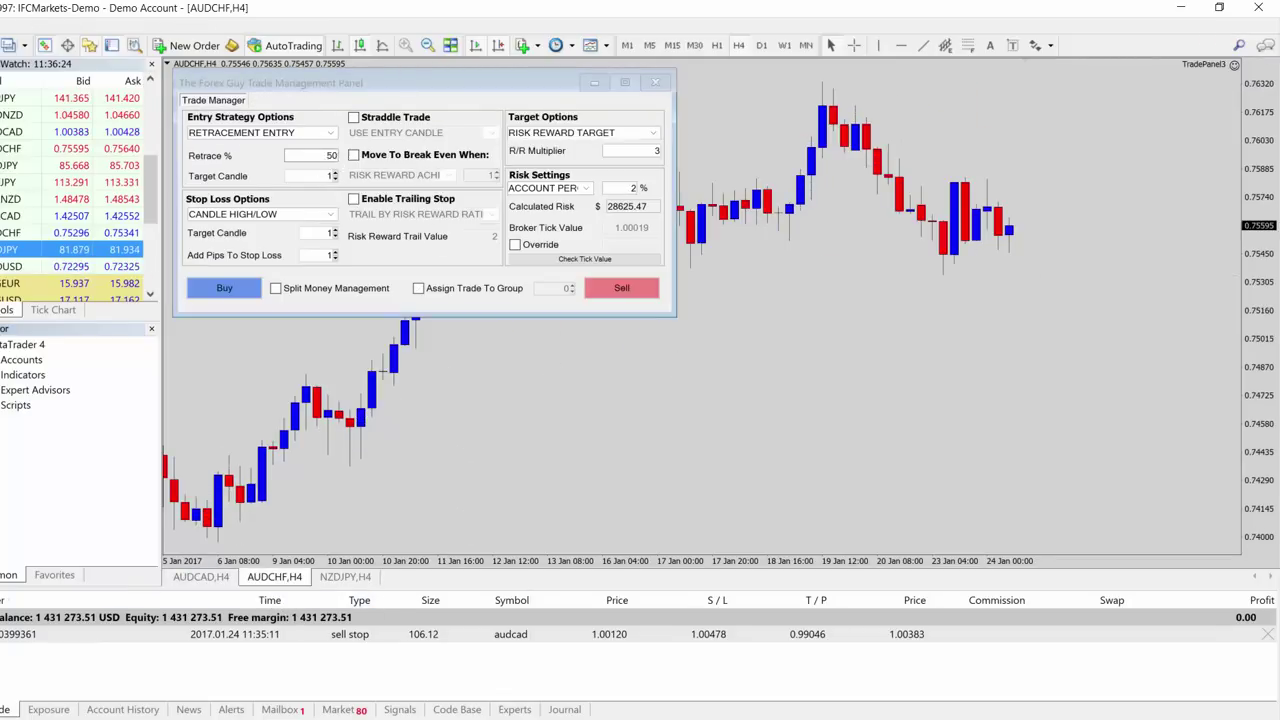
{"action": "left_click", "coordinate": [290, 133]}
{"action": "left_click", "coordinate": [262, 177]}
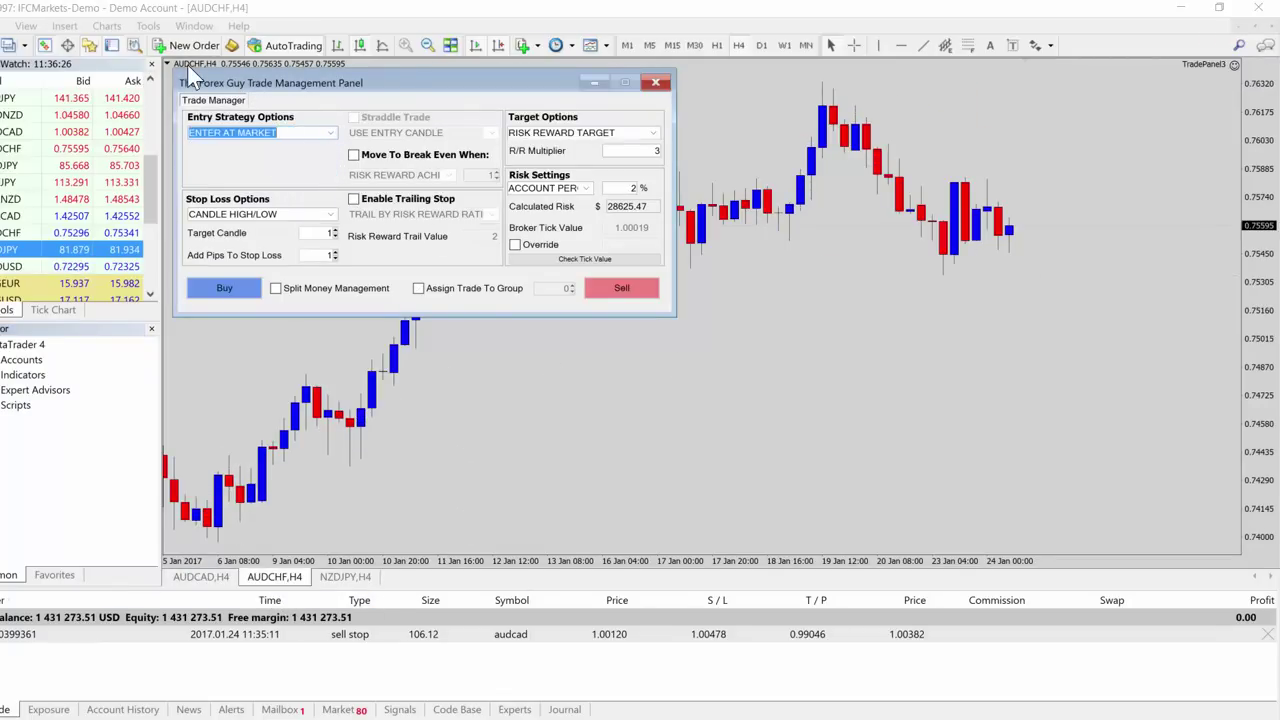
{"action": "left_click", "coordinate": [478, 288]}
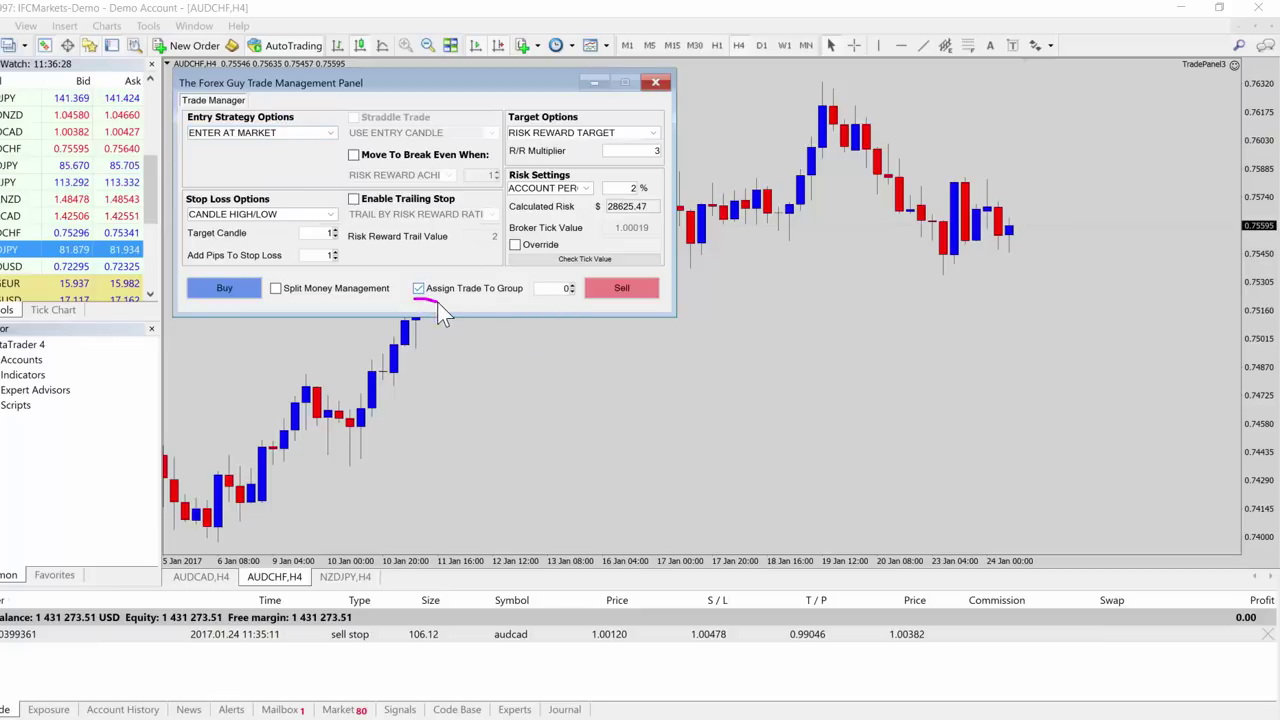
{"action": "left_click", "coordinate": [572, 285]}
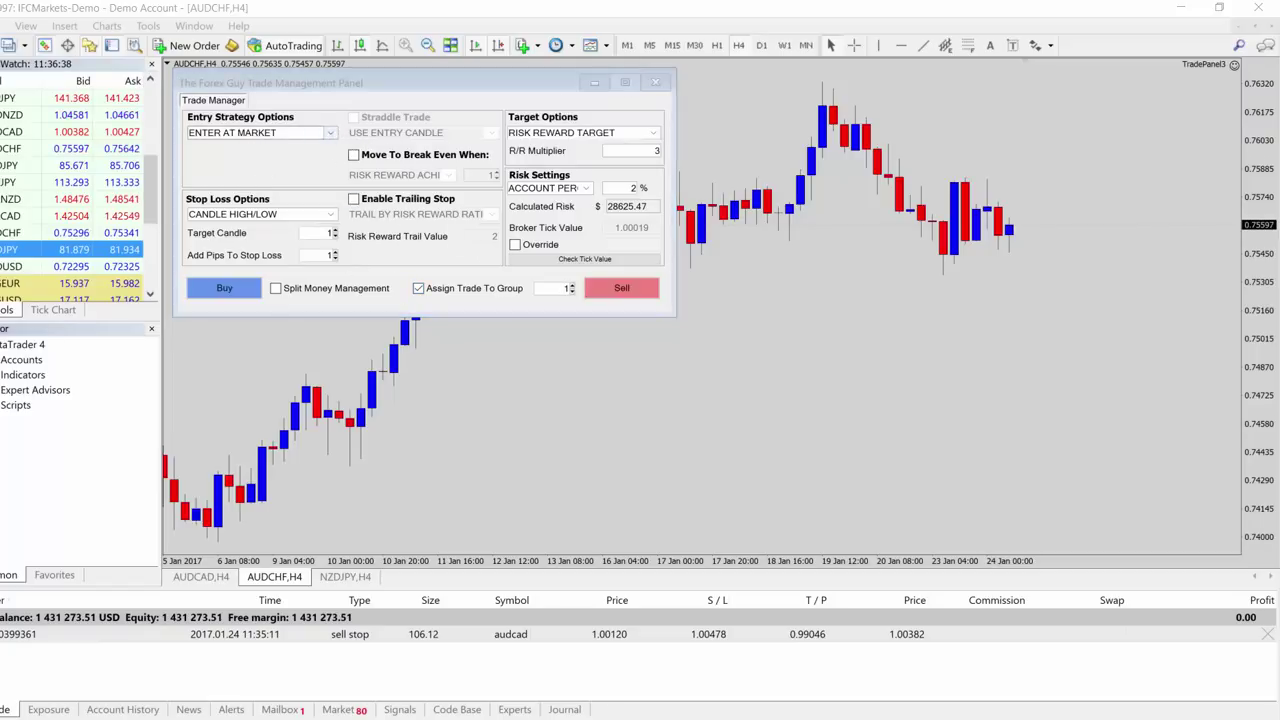
Change the AUDCHF entry strategy to BREAKOUT ENTRY and place the sell order.
{"action": "left_click", "coordinate": [298, 132]}
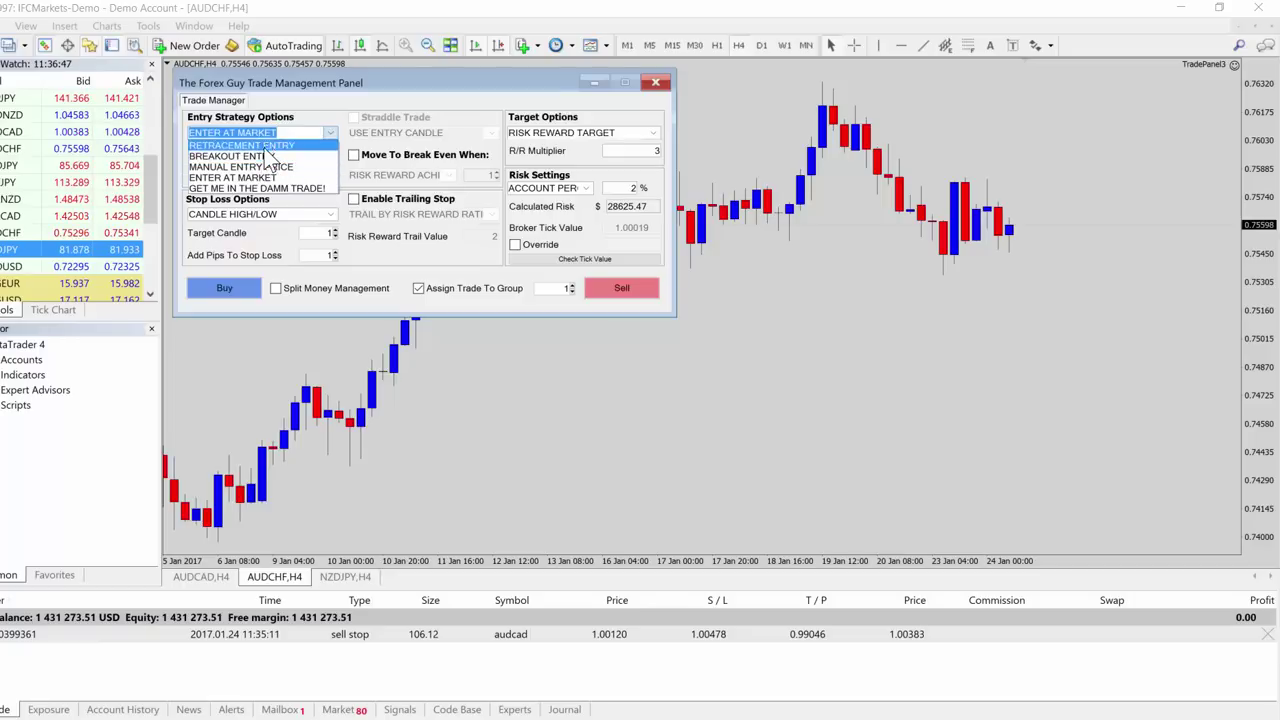
{"action": "left_click", "coordinate": [261, 155]}
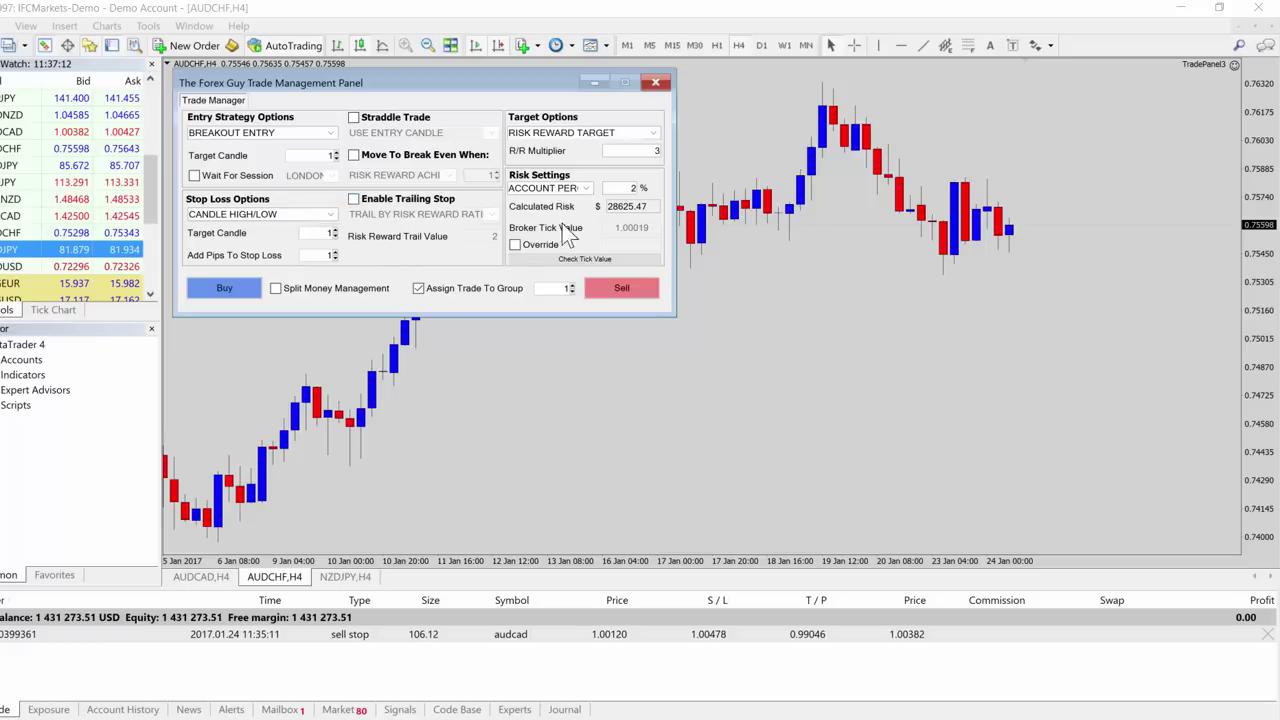
{"action": "left_click", "coordinate": [630, 290]}
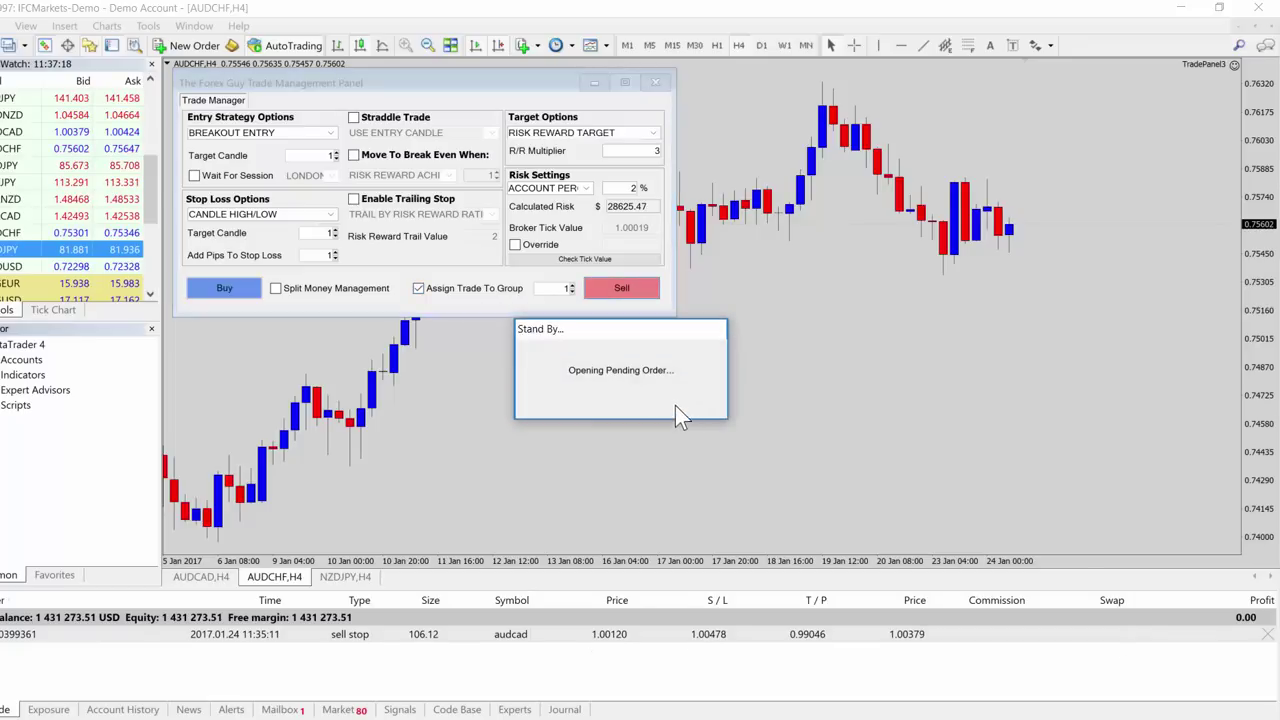
Check the AUDCHF order's status and OCG number in the AUDCAD master panel's Trade Monitor, and return to its Trade Manager settings.
{"action": "left_click", "coordinate": [218, 578]}
{"action": "left_click", "coordinate": [279, 102]}
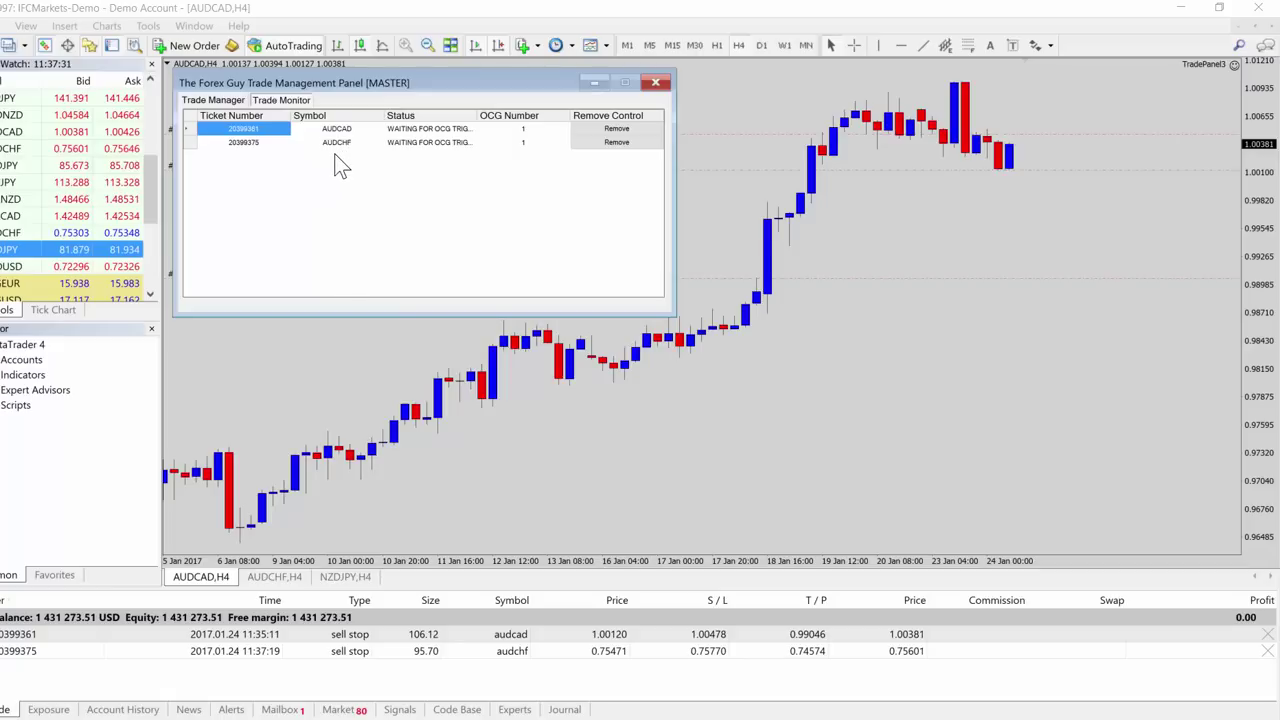
{"action": "left_click_drag", "start_coordinate": [324, 151], "coordinate": [350, 151]}
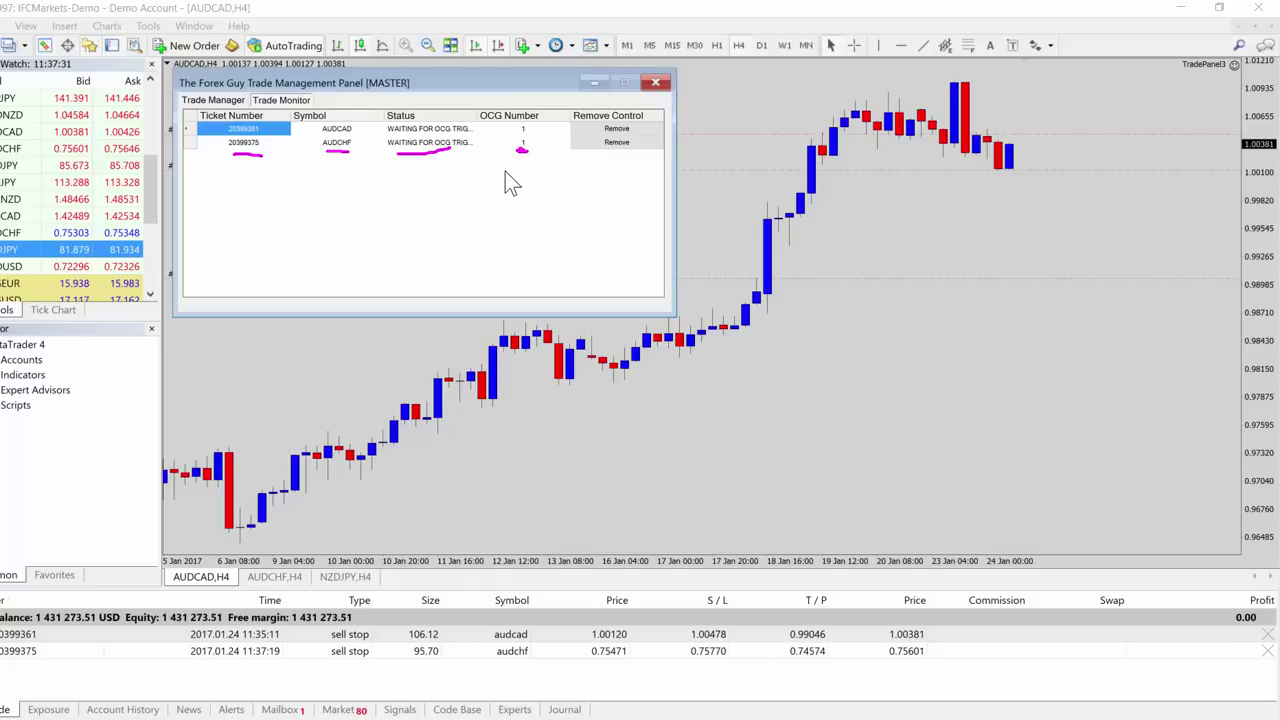
{"action": "key", "text": "Escape"}
{"action": "left_click", "coordinate": [205, 100]}
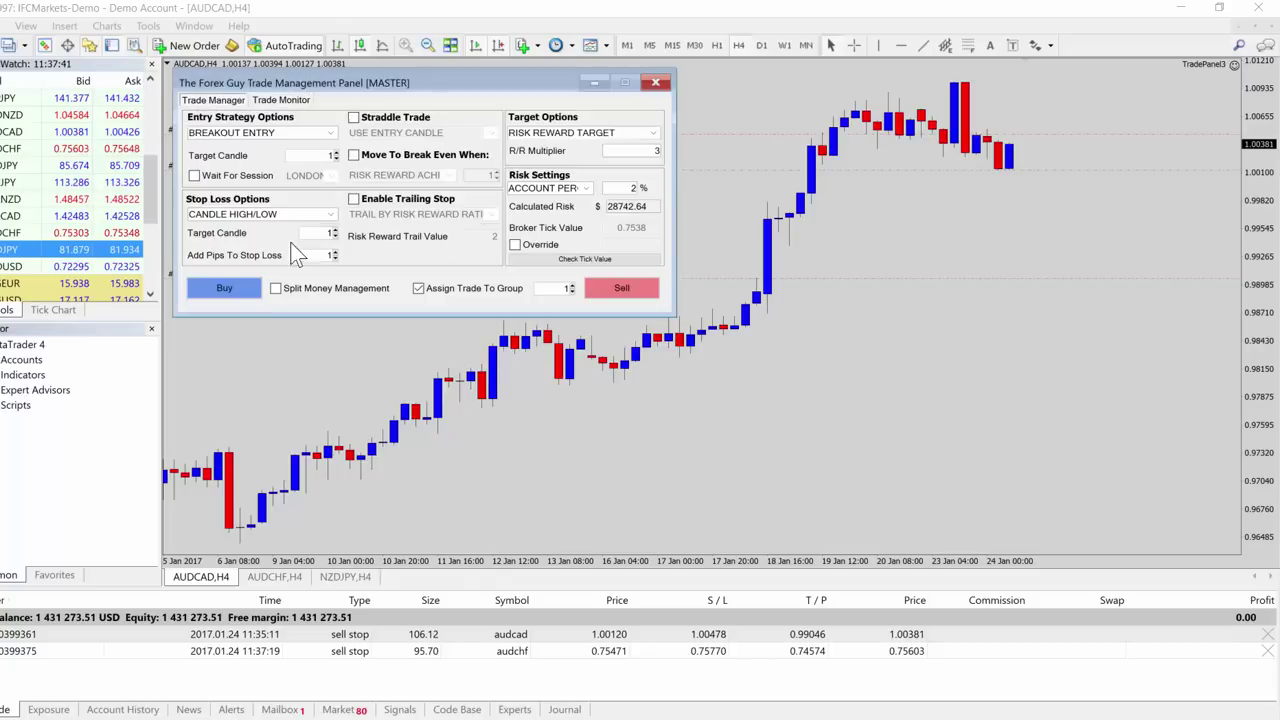
On the NZDJPY chart, assign the trade to group 1 and place a buy order with the BREAKOUT ENTRY strategy.
{"action": "left_click", "coordinate": [343, 577]}
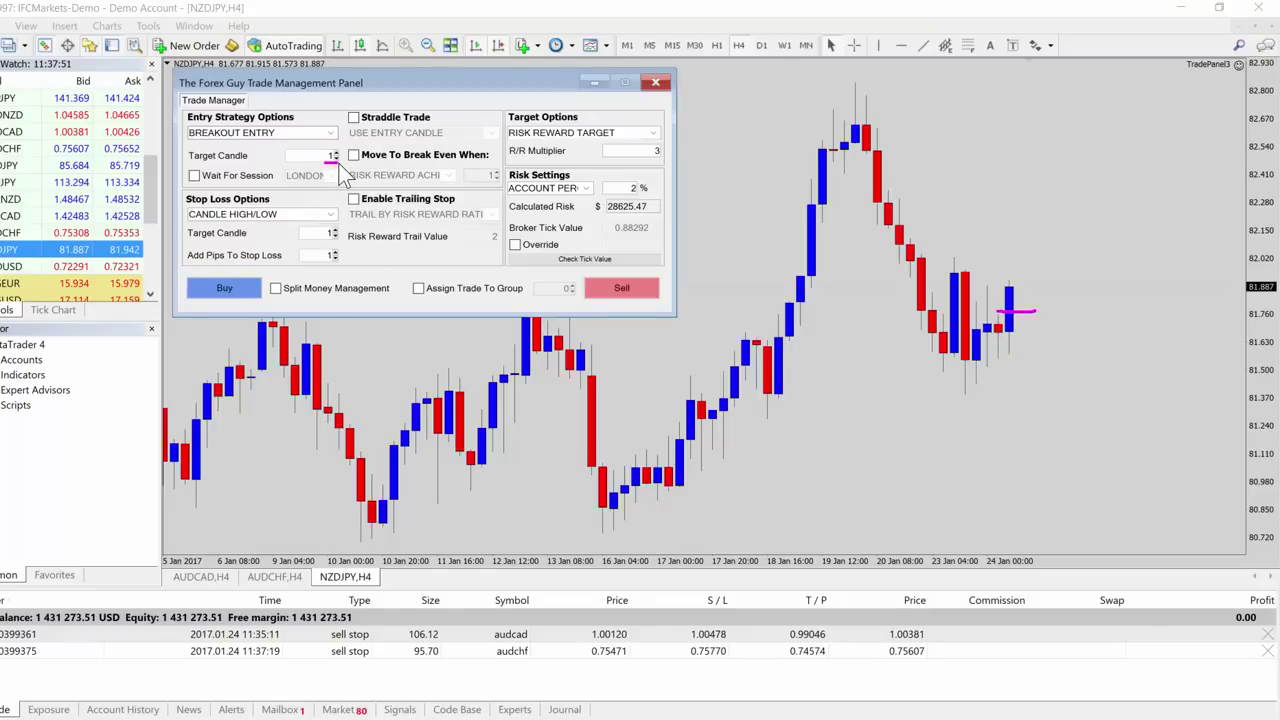
{"action": "left_click", "coordinate": [445, 288]}
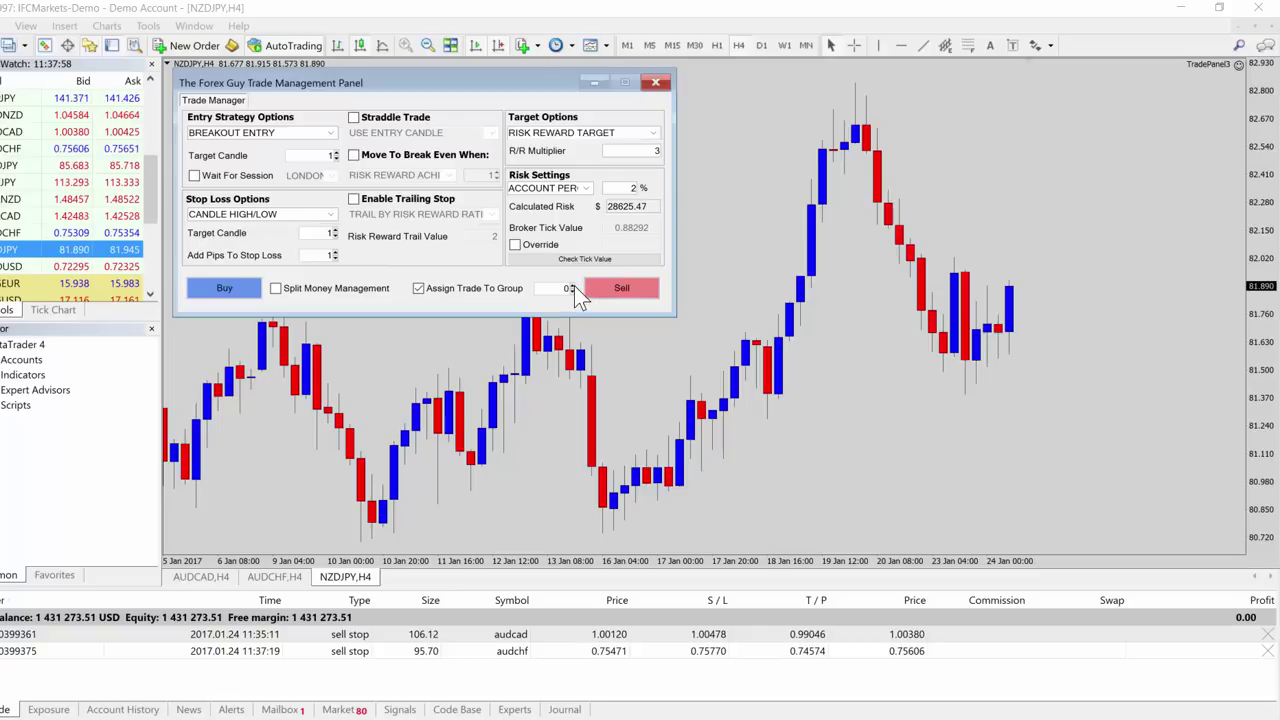
{"action": "left_click", "coordinate": [573, 285]}
{"action": "left_click", "coordinate": [225, 288]}
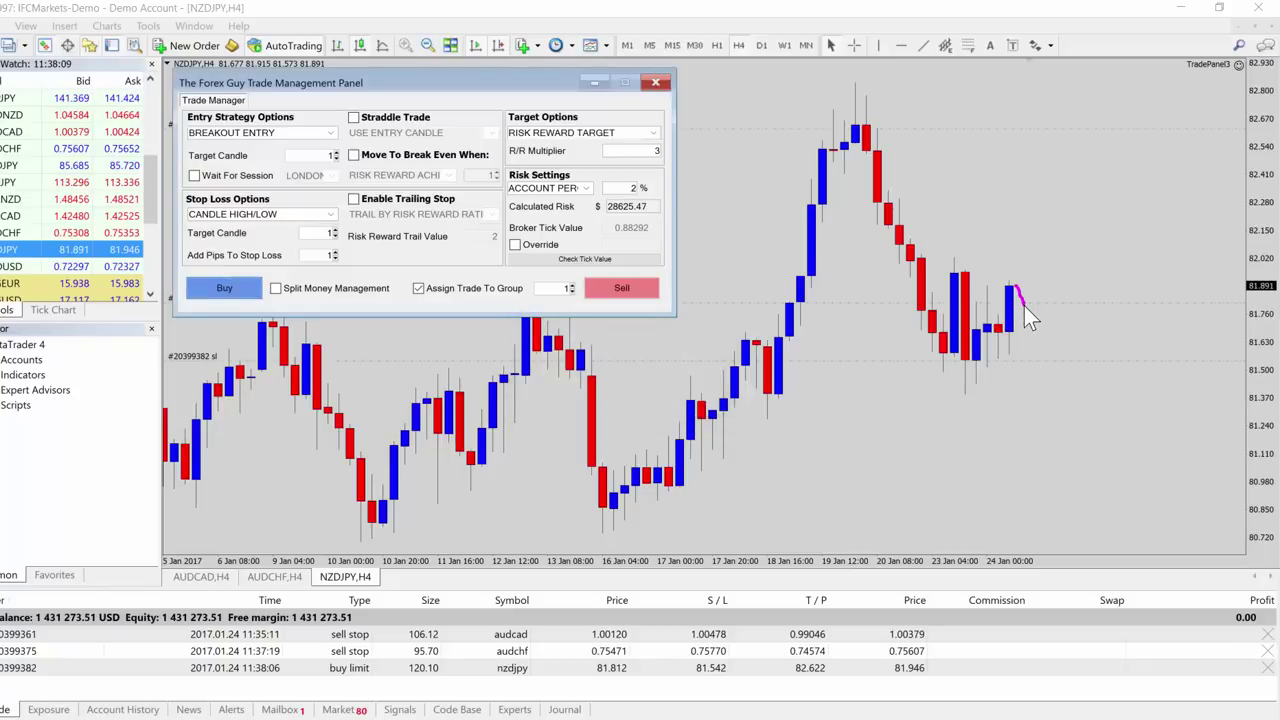
{"action": "left_click", "coordinate": [1017, 421]}
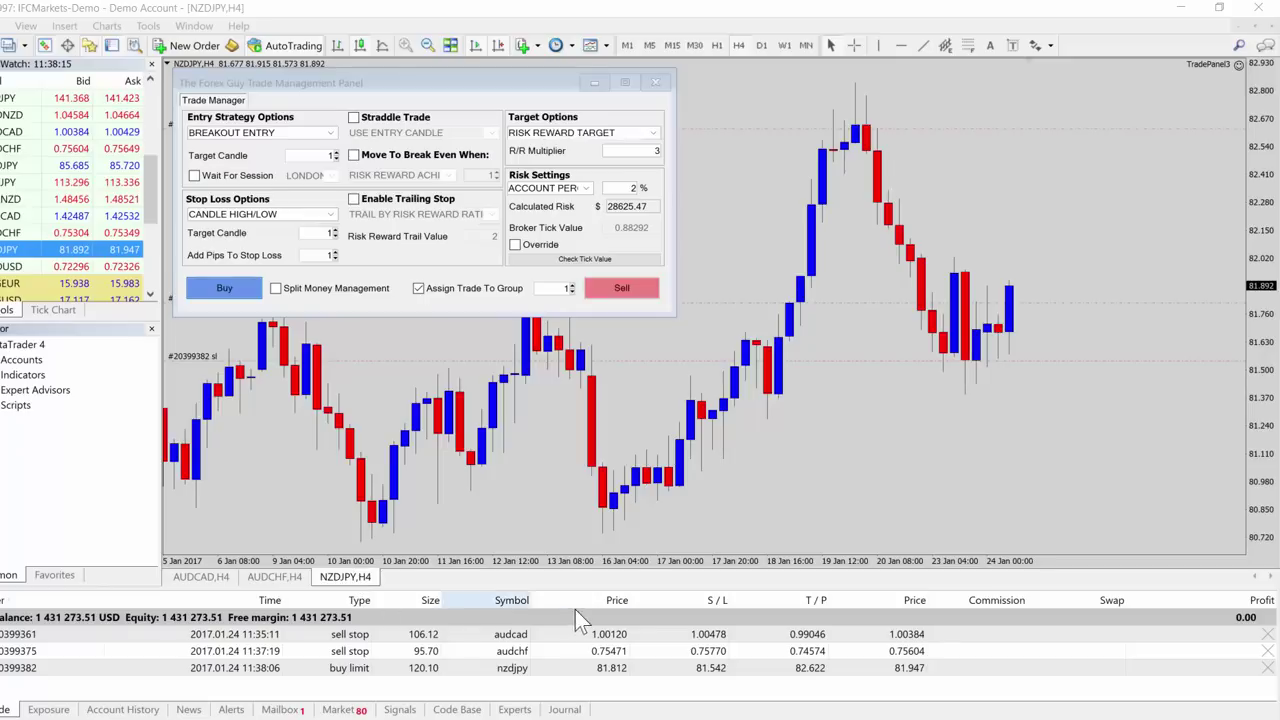
Check the NZDJPY order's group entry in the AUDCAD master panel's Trade Monitor and return to the Trade Manager settings.
{"action": "left_click", "coordinate": [216, 577]}
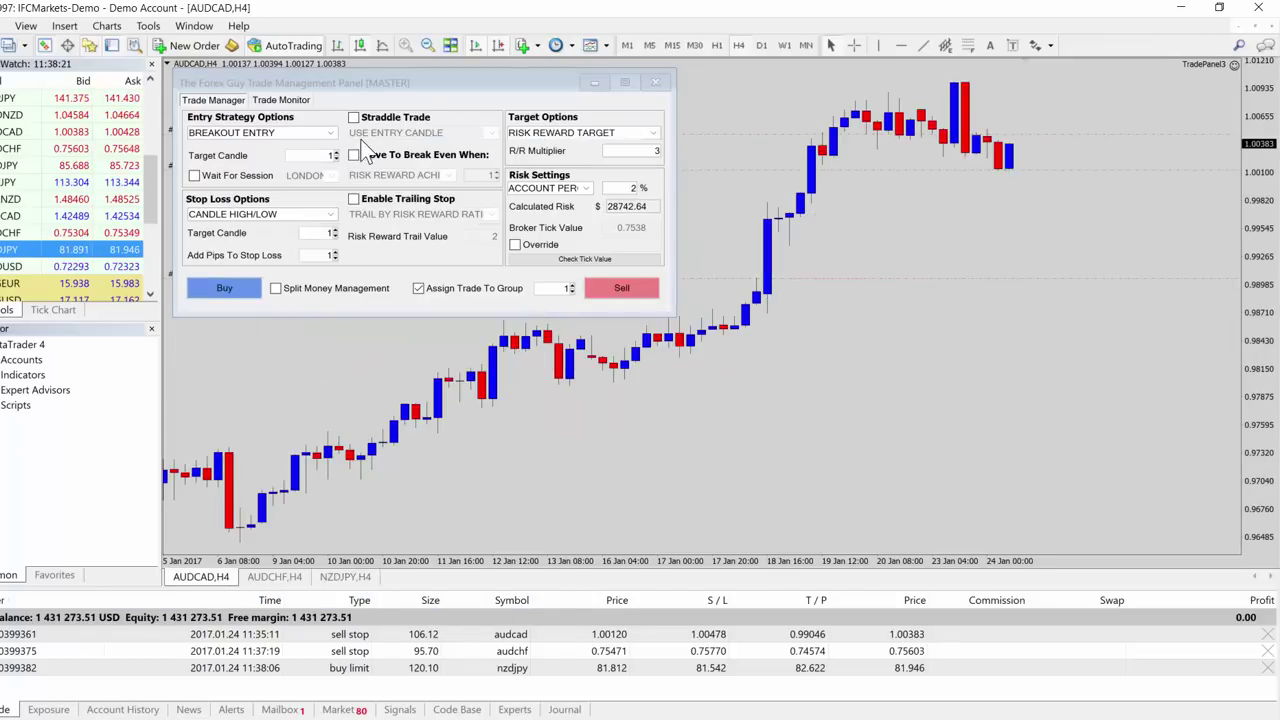
{"action": "left_click", "coordinate": [281, 100]}
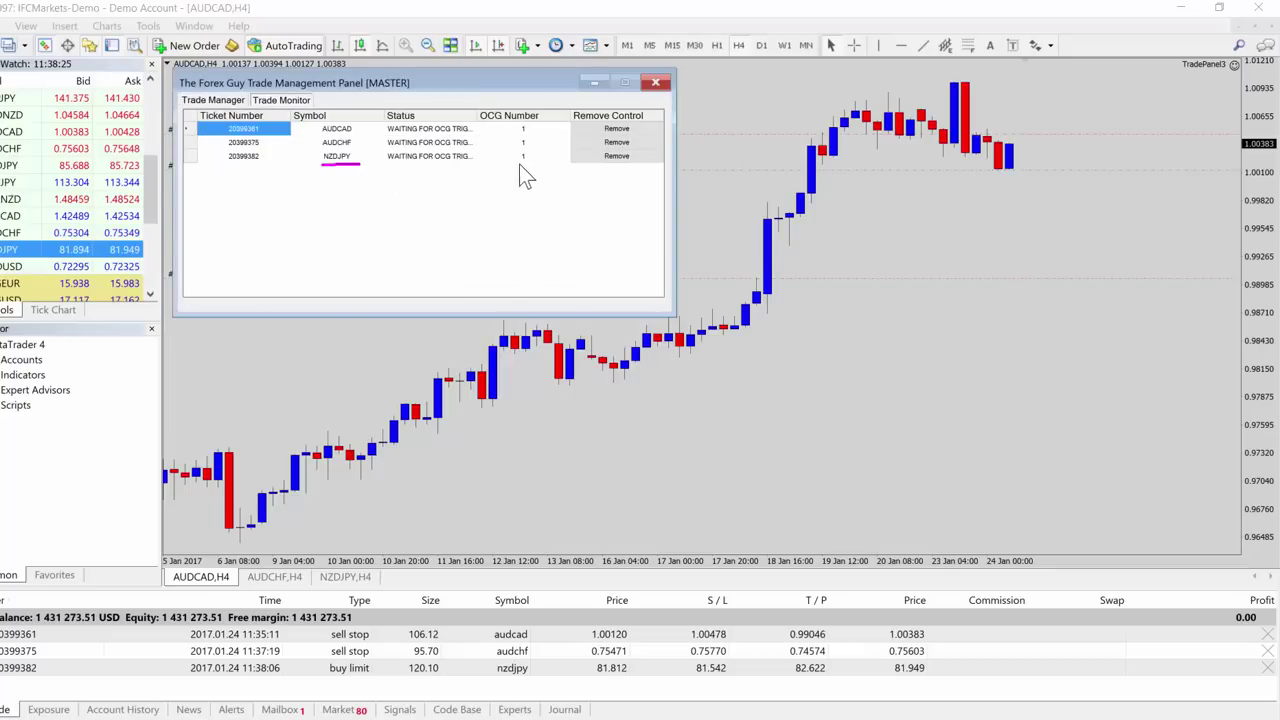
{"action": "left_click", "coordinate": [214, 100]}
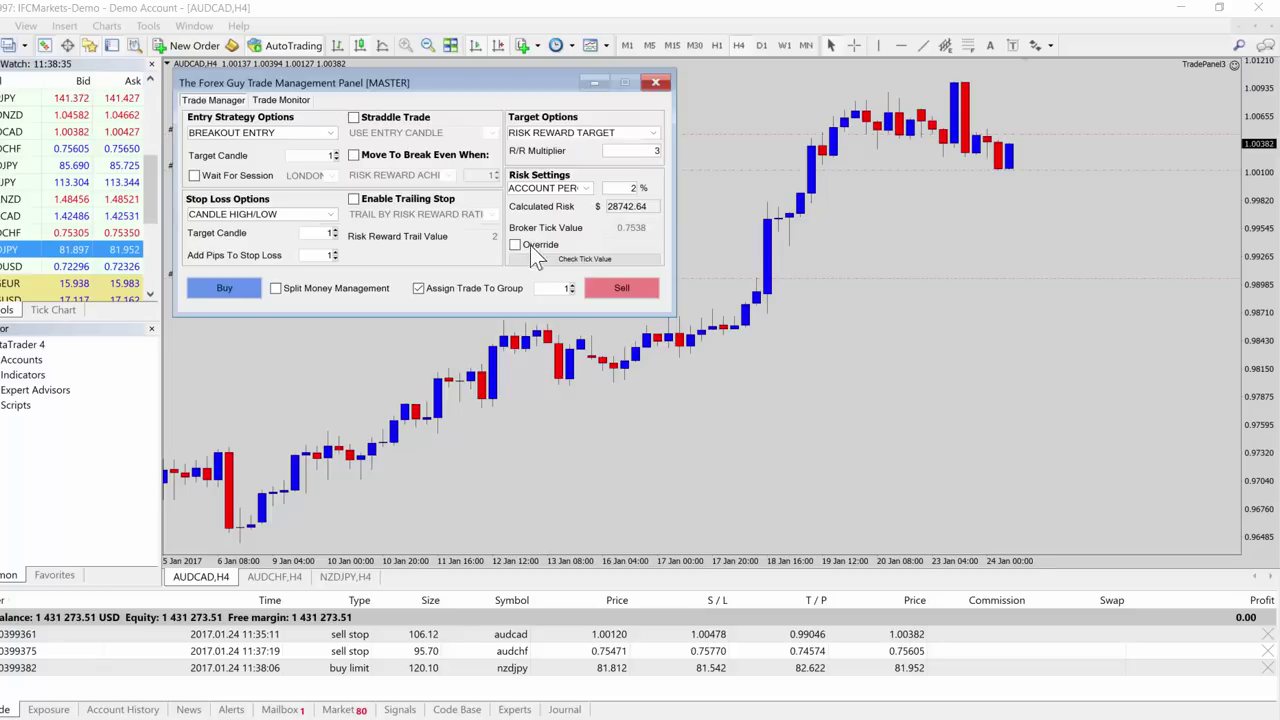
Set the AUDCAD trade's group number to 7 and place another breakout sell order.
{"action": "left_click", "coordinate": [331, 132]}
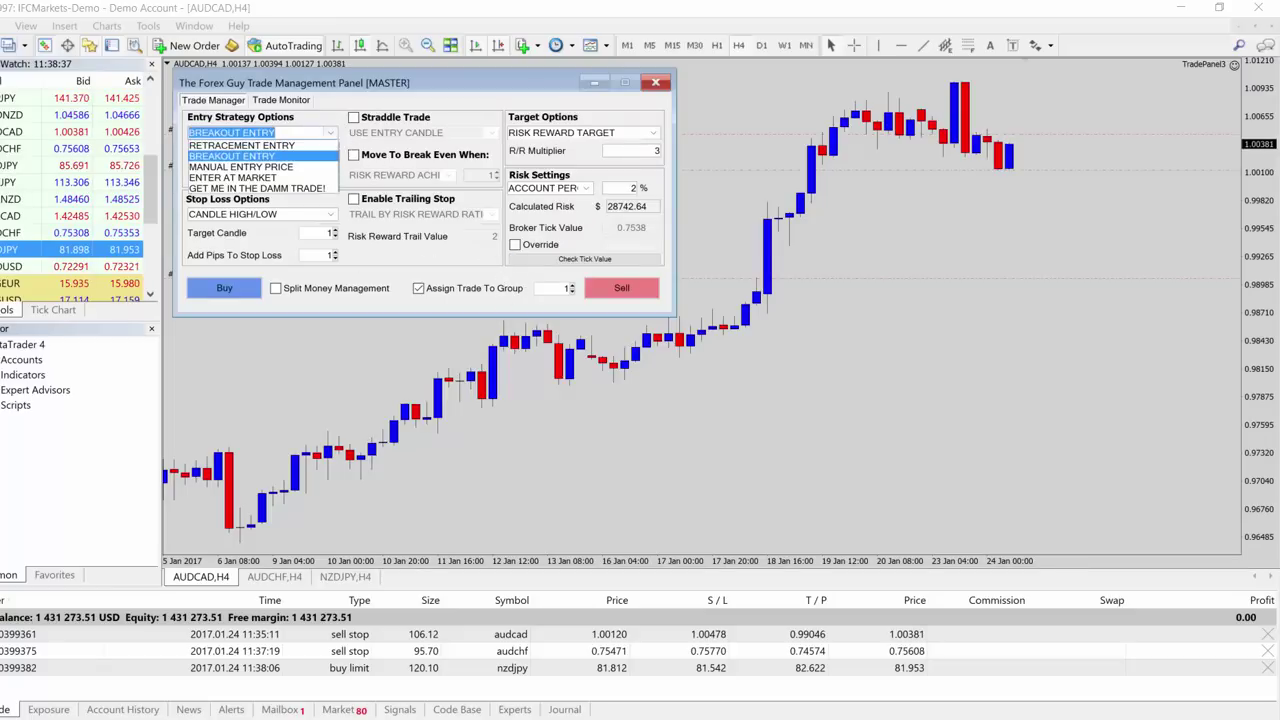
{"action": "left_click", "coordinate": [332, 130]}
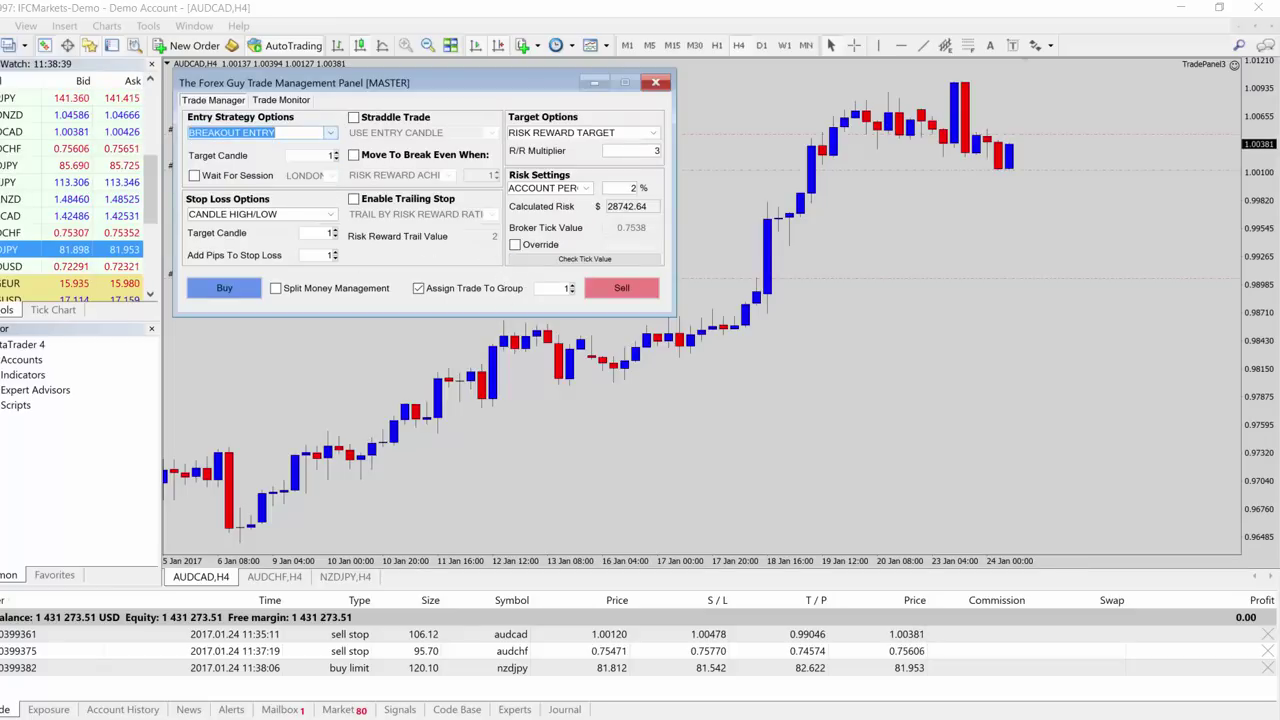
{"action": "left_click", "coordinate": [566, 288]}
{"action": "type", "text": "4"}
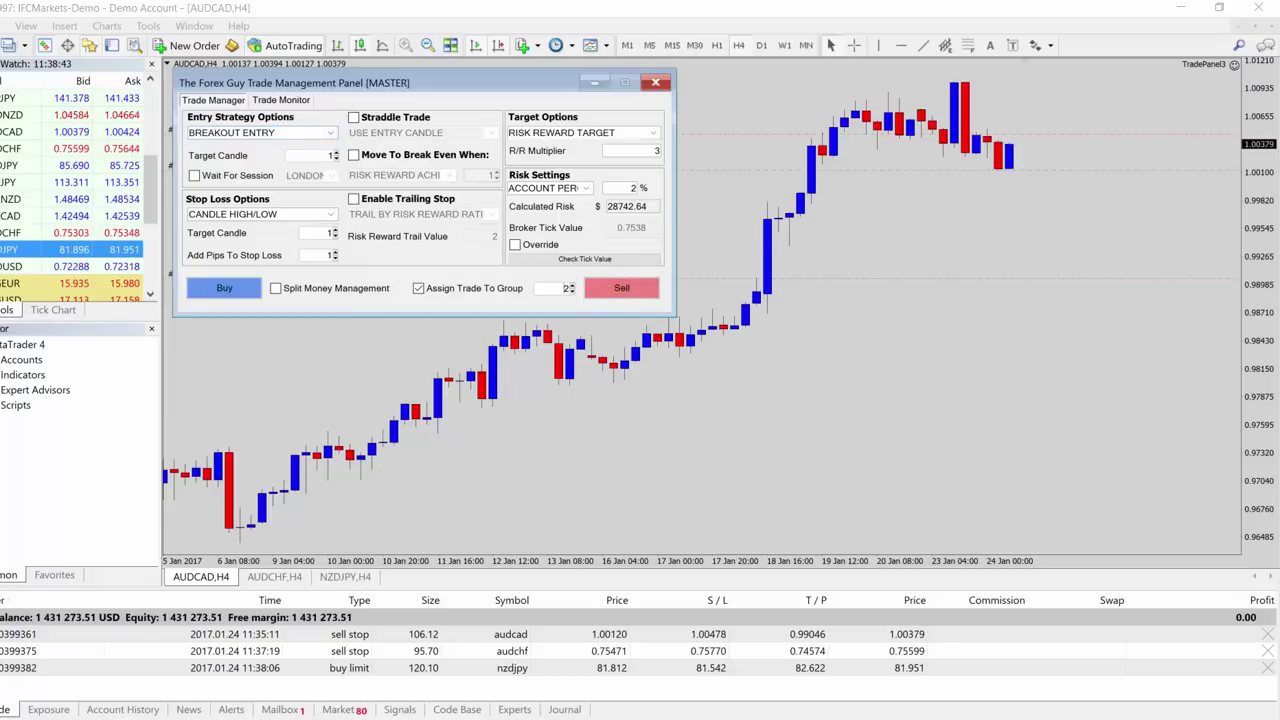
{"action": "left_click", "coordinate": [575, 286]}
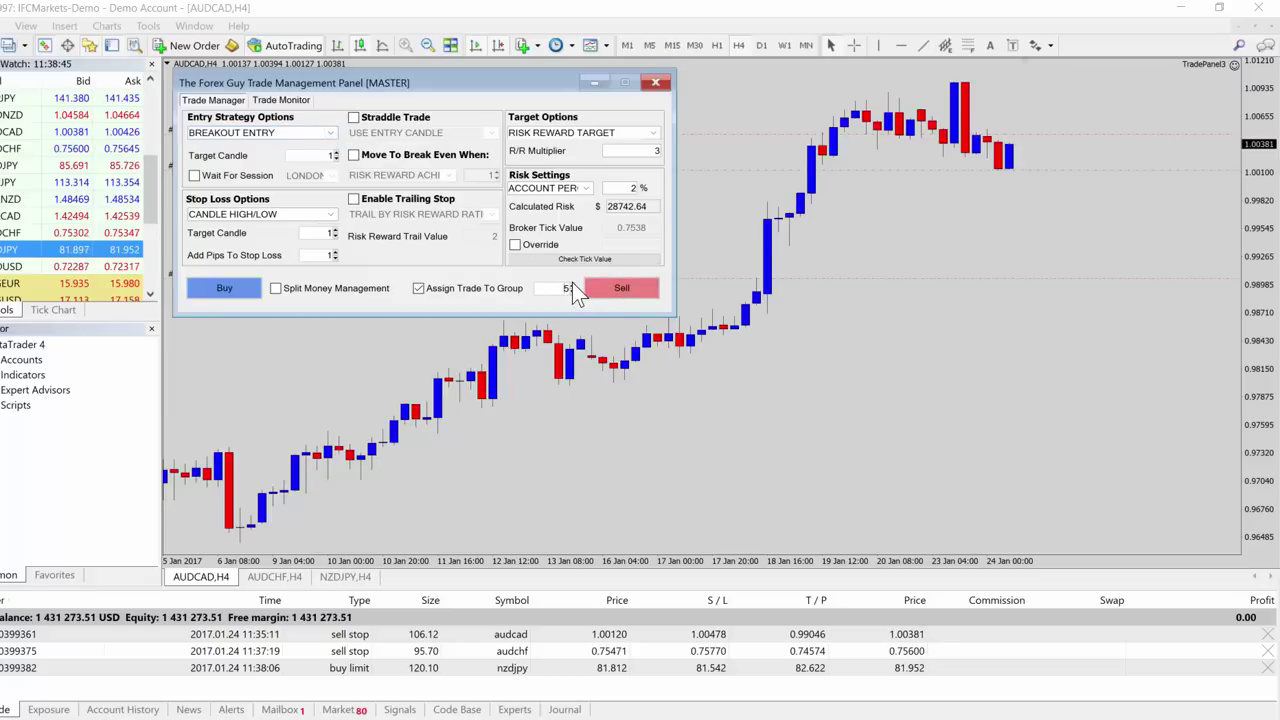
{"action": "left_click", "coordinate": [572, 285]}
{"action": "left_click", "coordinate": [572, 285]}
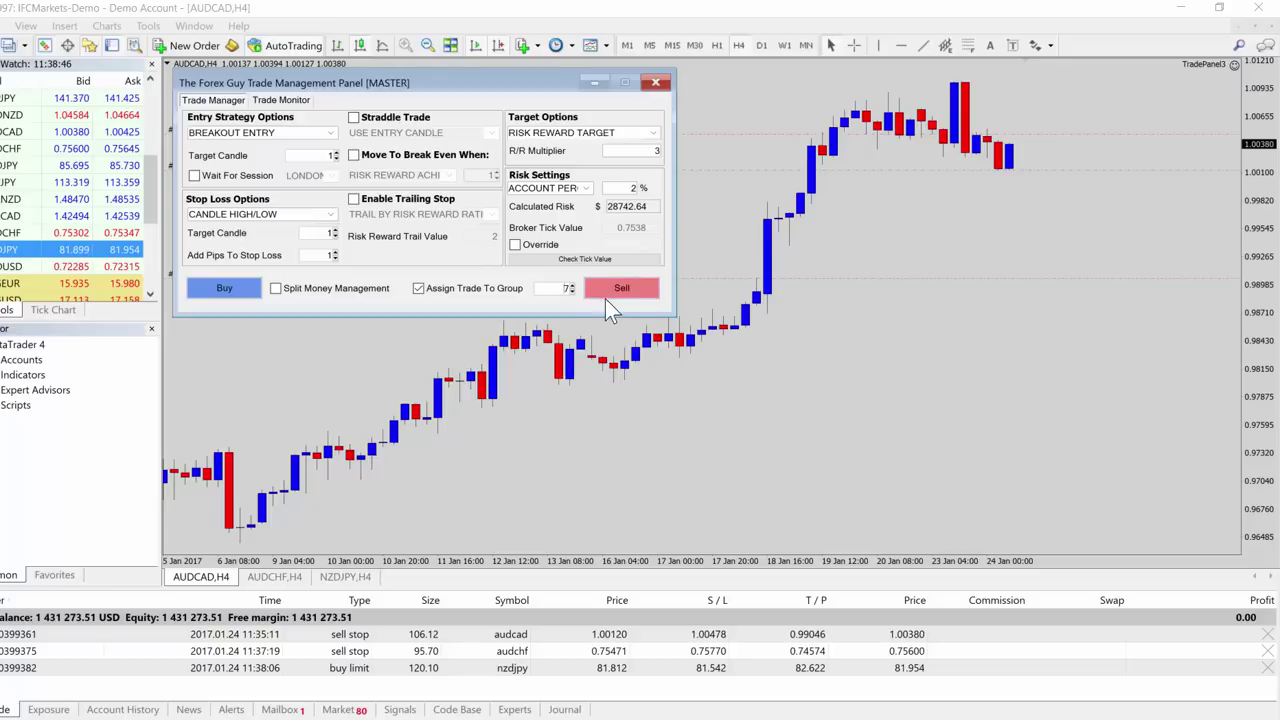
{"action": "left_click", "coordinate": [610, 293]}
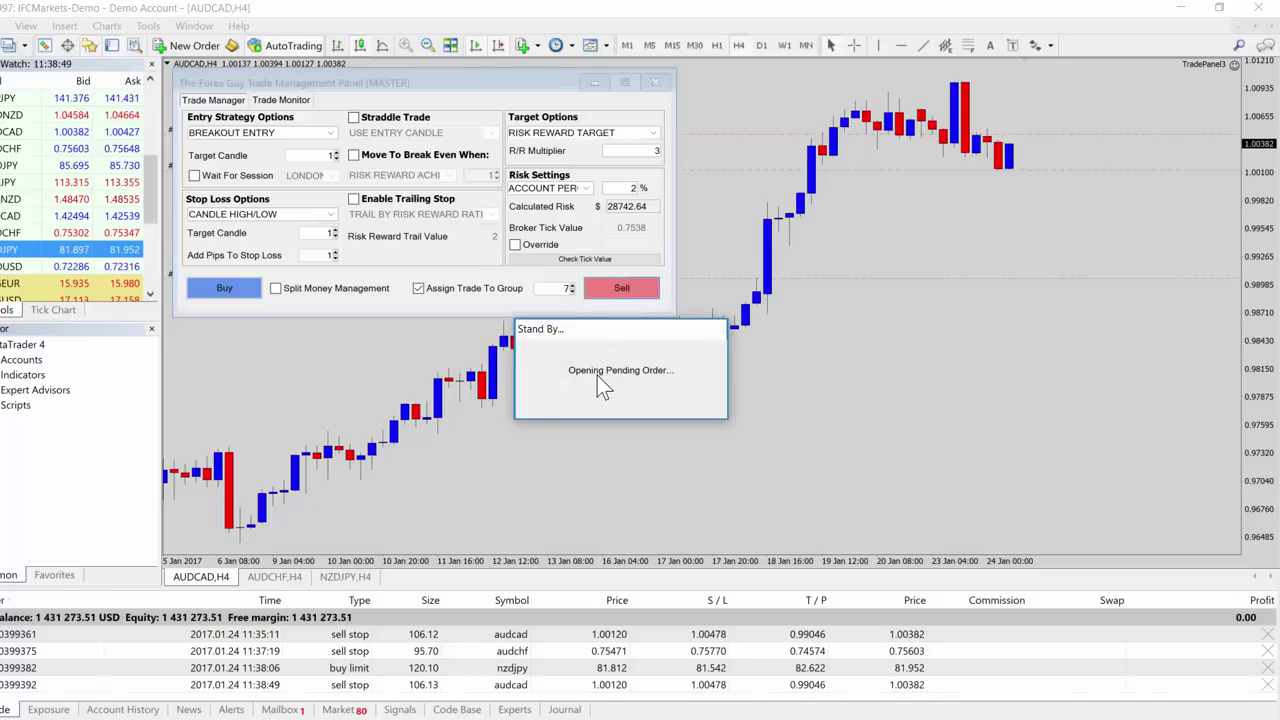
On the NZDJPY chart, set the trade's group number to 7 and place a sell order with the BREAKOUT ENTRY strategy.
{"action": "left_click", "coordinate": [345, 577]}
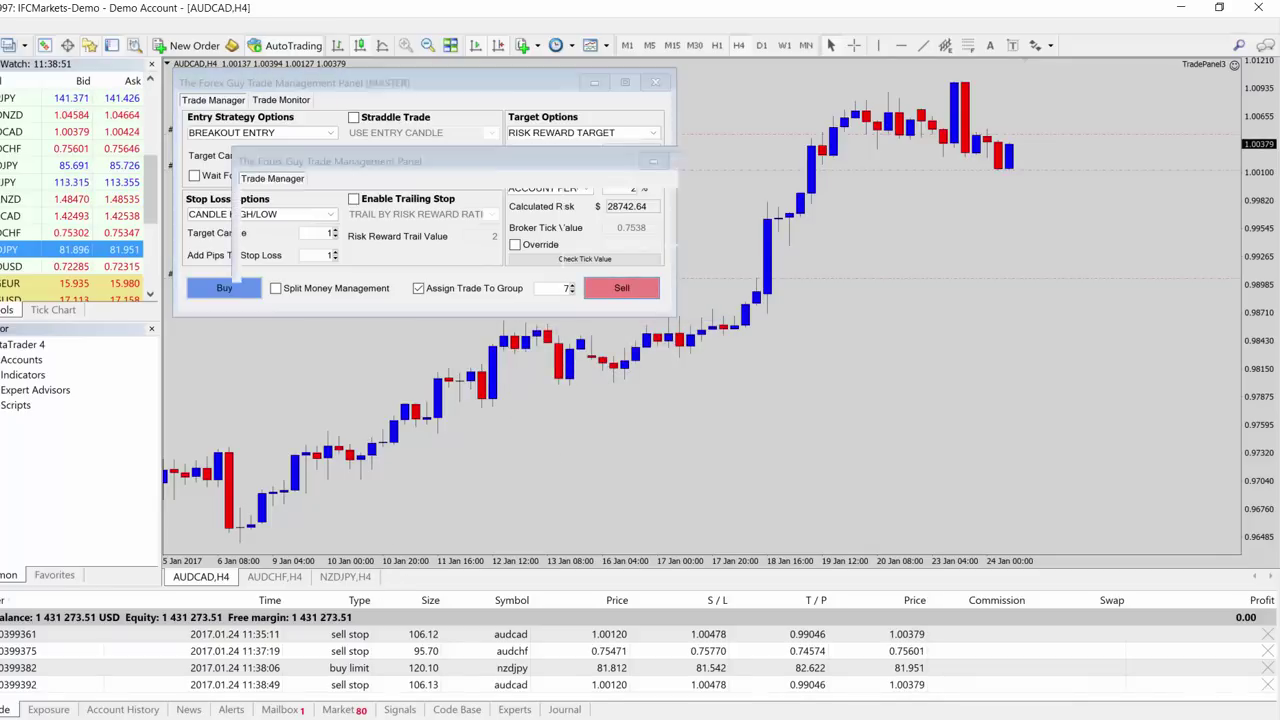
{"action": "left_click", "coordinate": [572, 285]}
{"action": "left_click", "coordinate": [572, 285]}
{"action": "left_click", "coordinate": [572, 285]}
{"action": "left_click", "coordinate": [572, 285]}
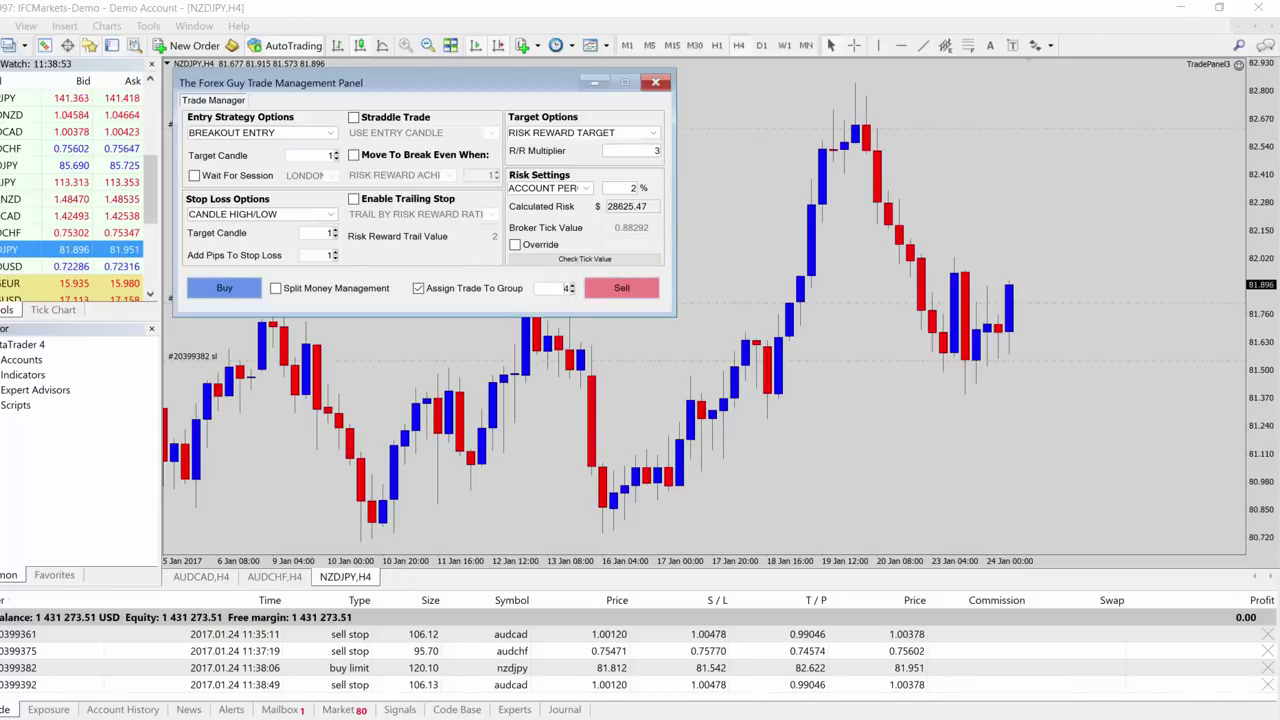
{"action": "left_click", "coordinate": [572, 285]}
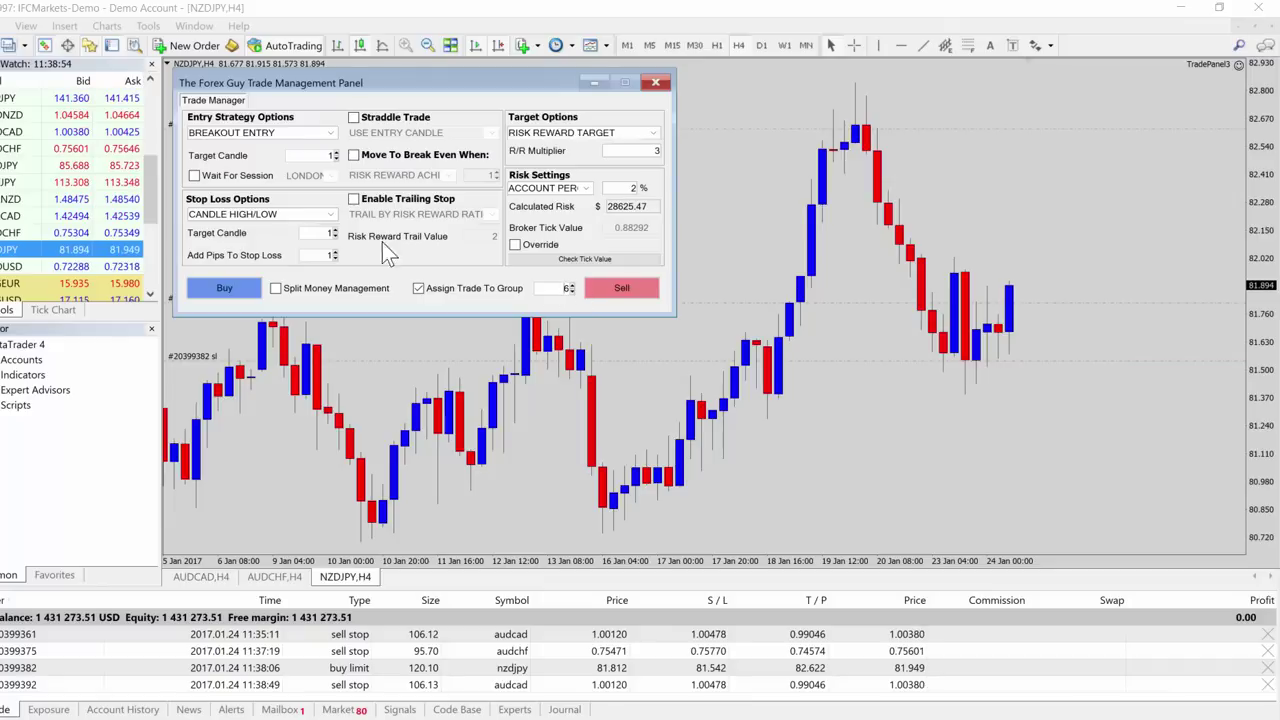
{"action": "left_click", "coordinate": [572, 285]}
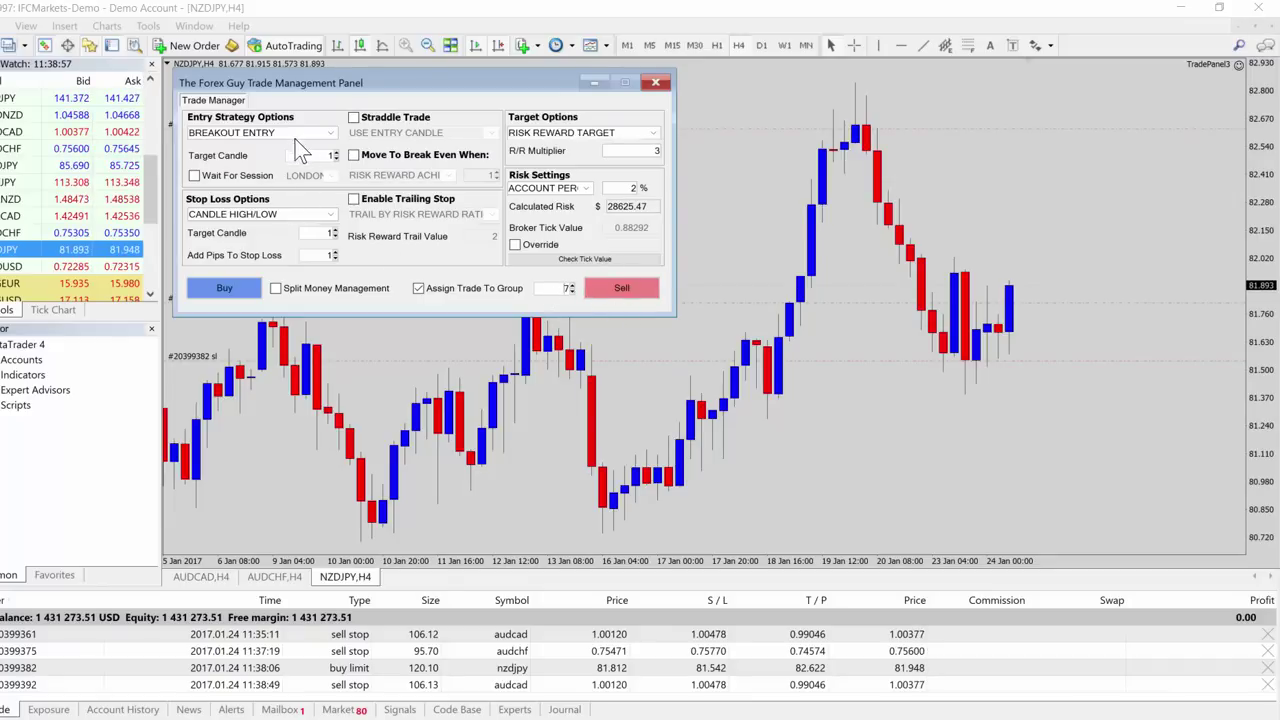
{"action": "left_click", "coordinate": [618, 290]}
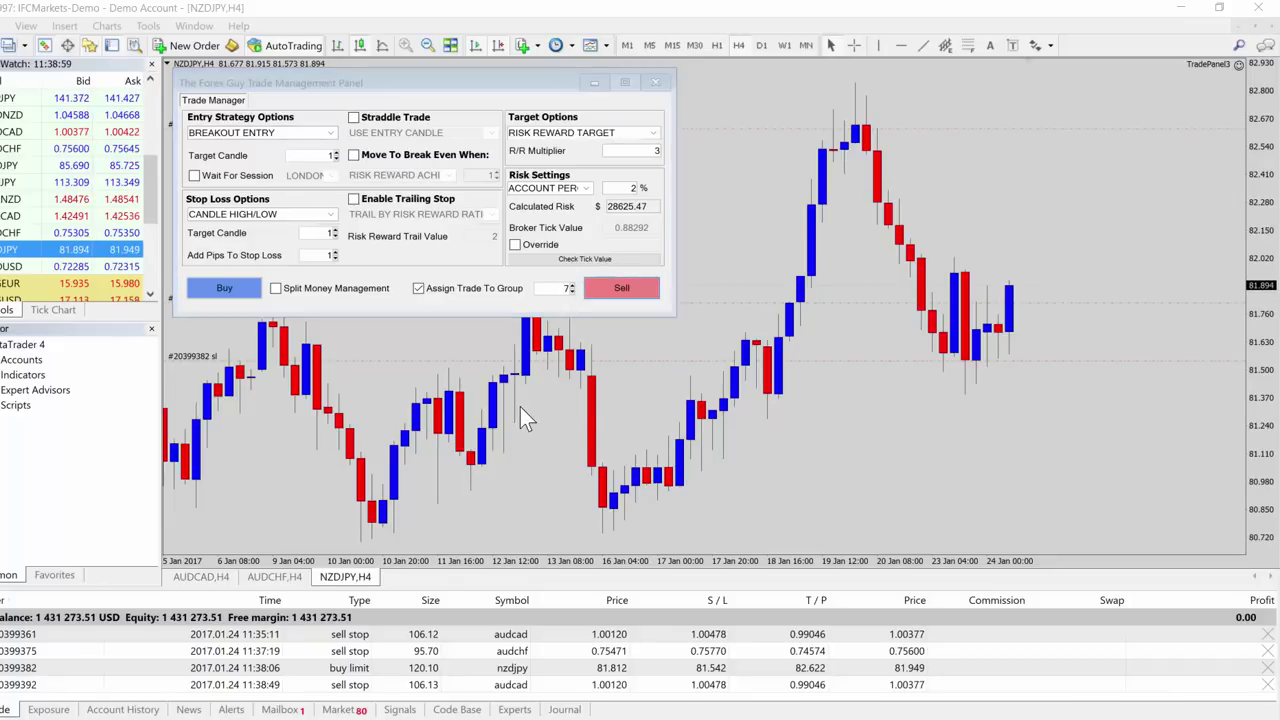
Compare the OCG numbers and tickets of the group 1 and group 7 orders in the AUDCAD master panel's Trade Monitor.
{"action": "left_click", "coordinate": [202, 577]}
{"action": "left_click", "coordinate": [281, 100]}
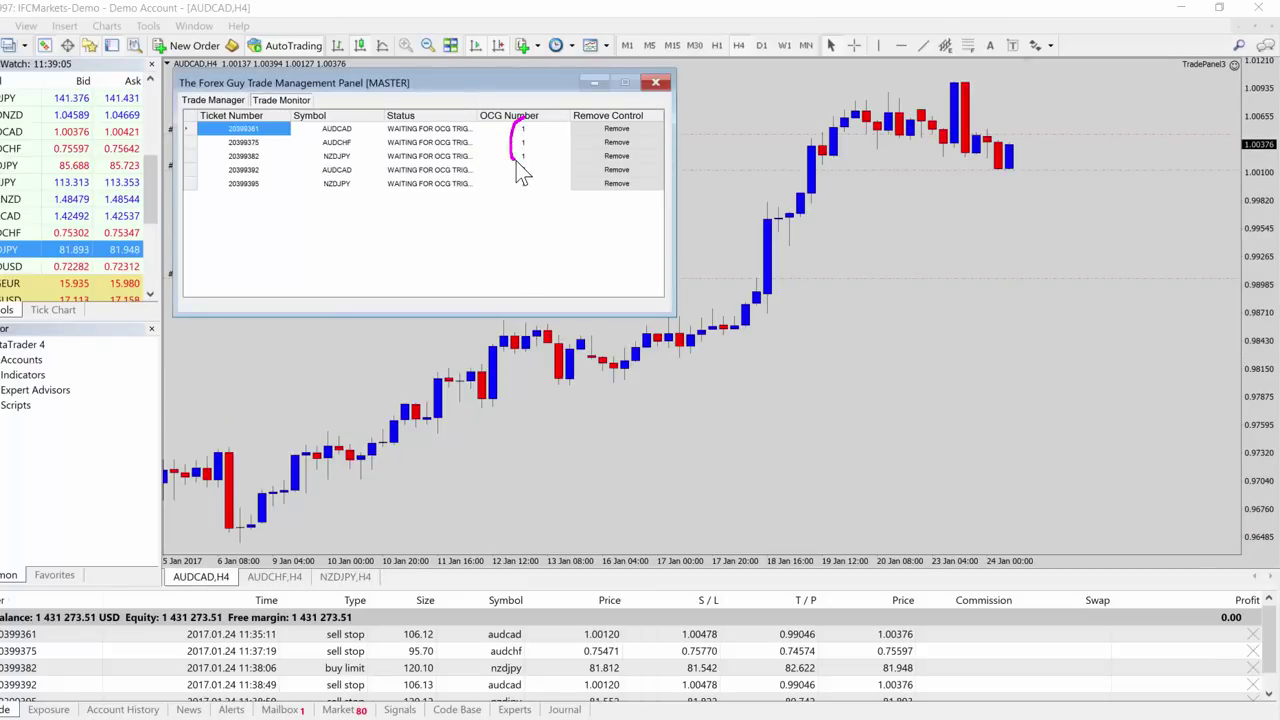
{"action": "mouse_move", "coordinate": [527, 133]}
{"action": "left_mouse_down"}
{"action": "mouse_move", "coordinate": [520, 172]}
{"action": "mouse_move", "coordinate": [509, 168]}
{"action": "mouse_move", "coordinate": [531, 172]}
{"action": "left_mouse_up"}
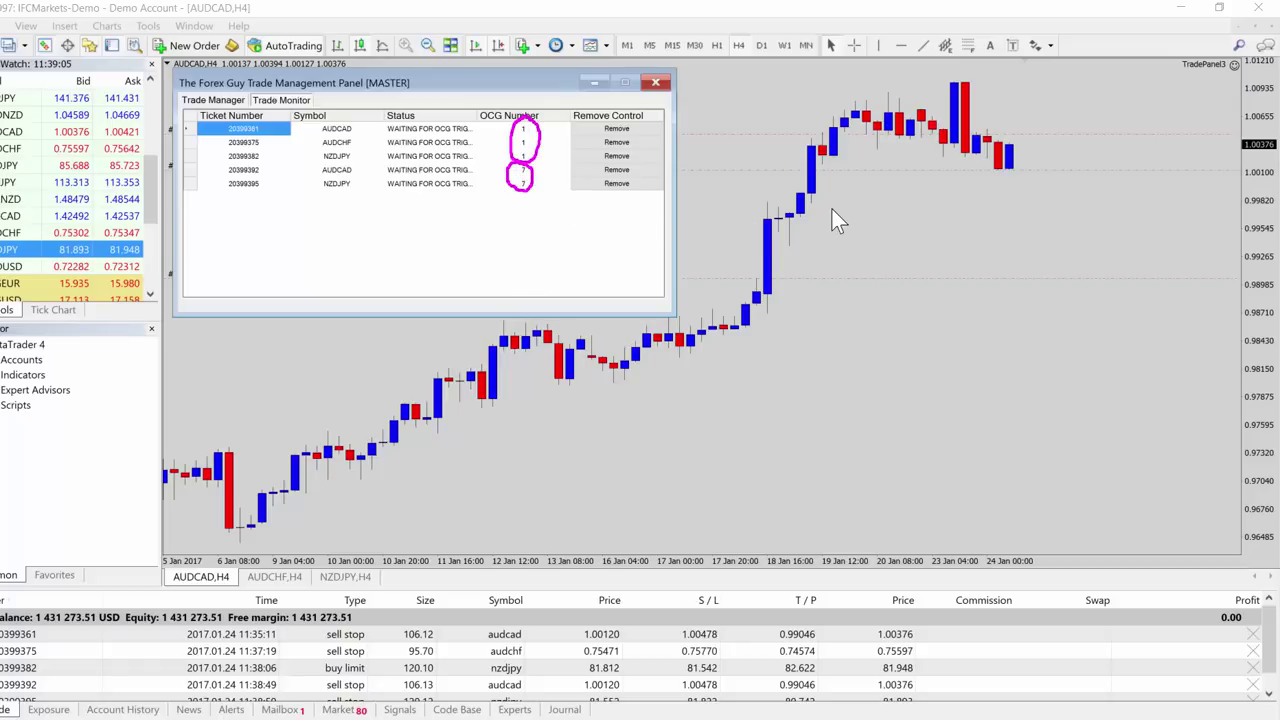
{"action": "key", "text": "e"}
{"action": "mouse_move", "coordinate": [252, 122]}
{"action": "left_mouse_down"}
{"action": "mouse_move", "coordinate": [266, 172]}
{"action": "mouse_move", "coordinate": [268, 160]}
{"action": "left_mouse_up"}
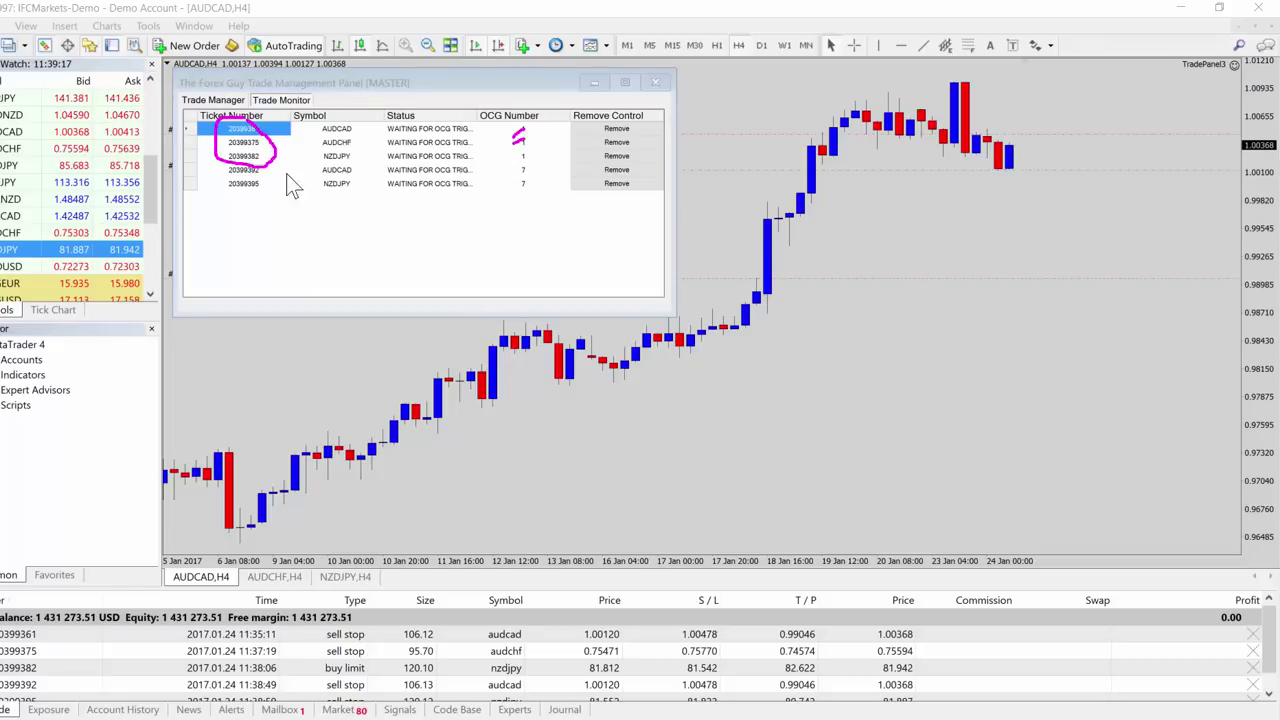
{"action": "key", "text": "e"}
{"action": "left_click_drag", "start_coordinate": [245, 163], "coordinate": [250, 162]}
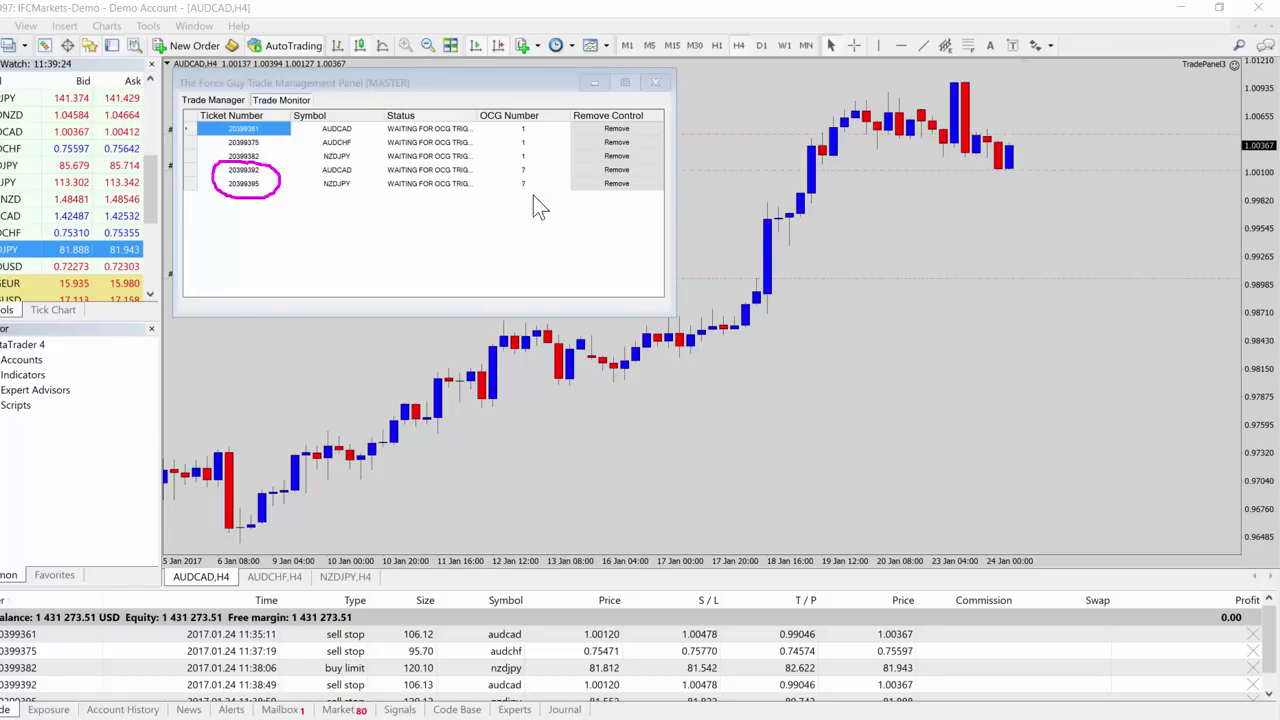
{"action": "key", "text": "e"}
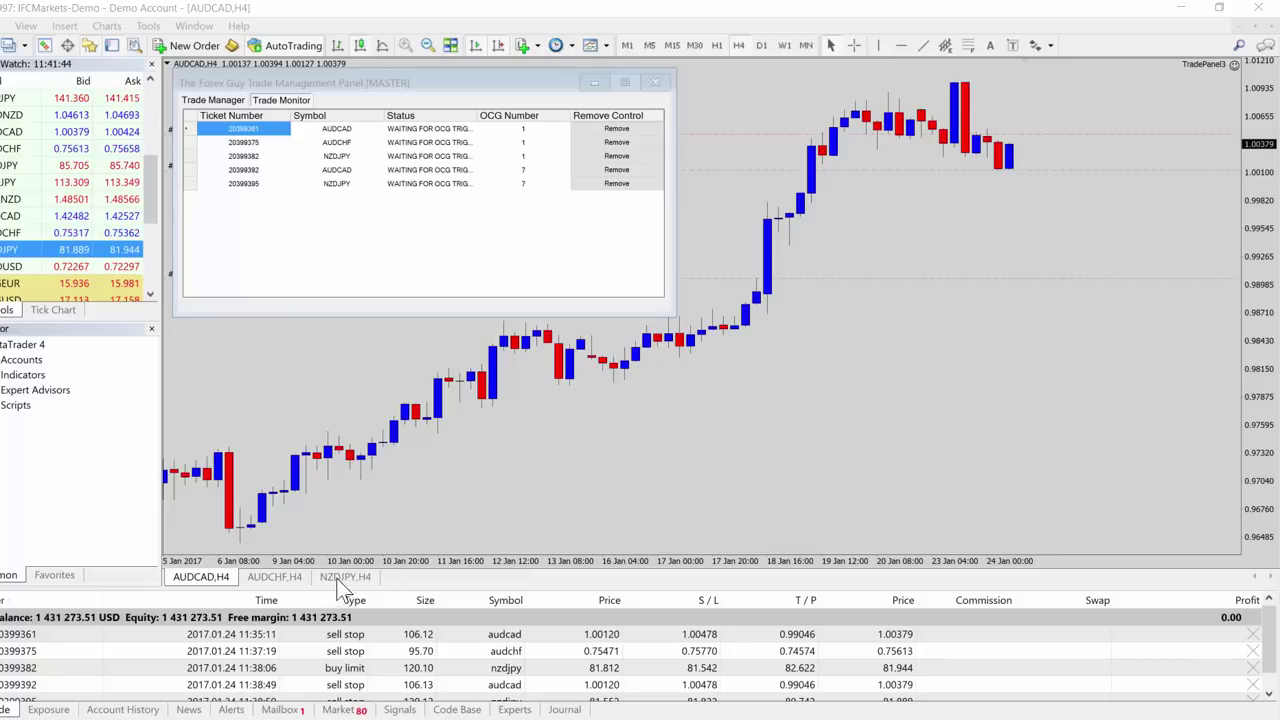
Close the trade management panels on the NZDJPY, AUDCHF and AUDCAD charts.
{"action": "left_click", "coordinate": [345, 577]}
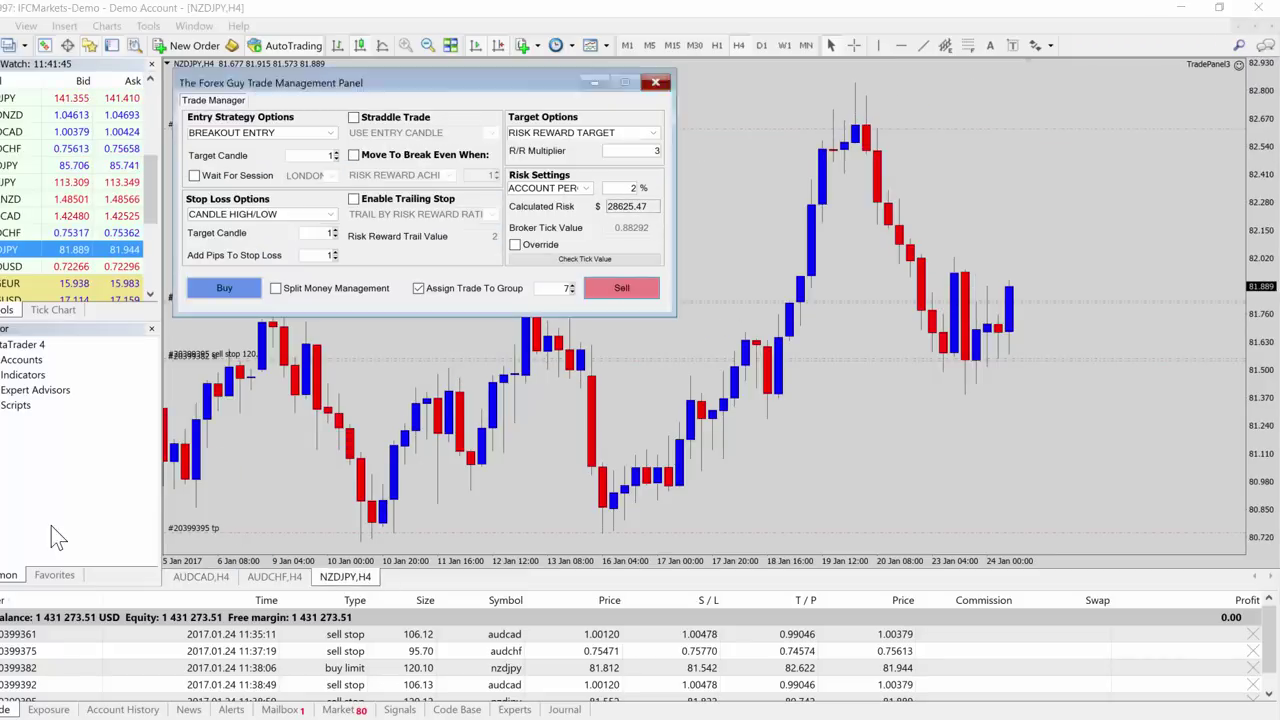
{"action": "left_click", "coordinate": [274, 577]}
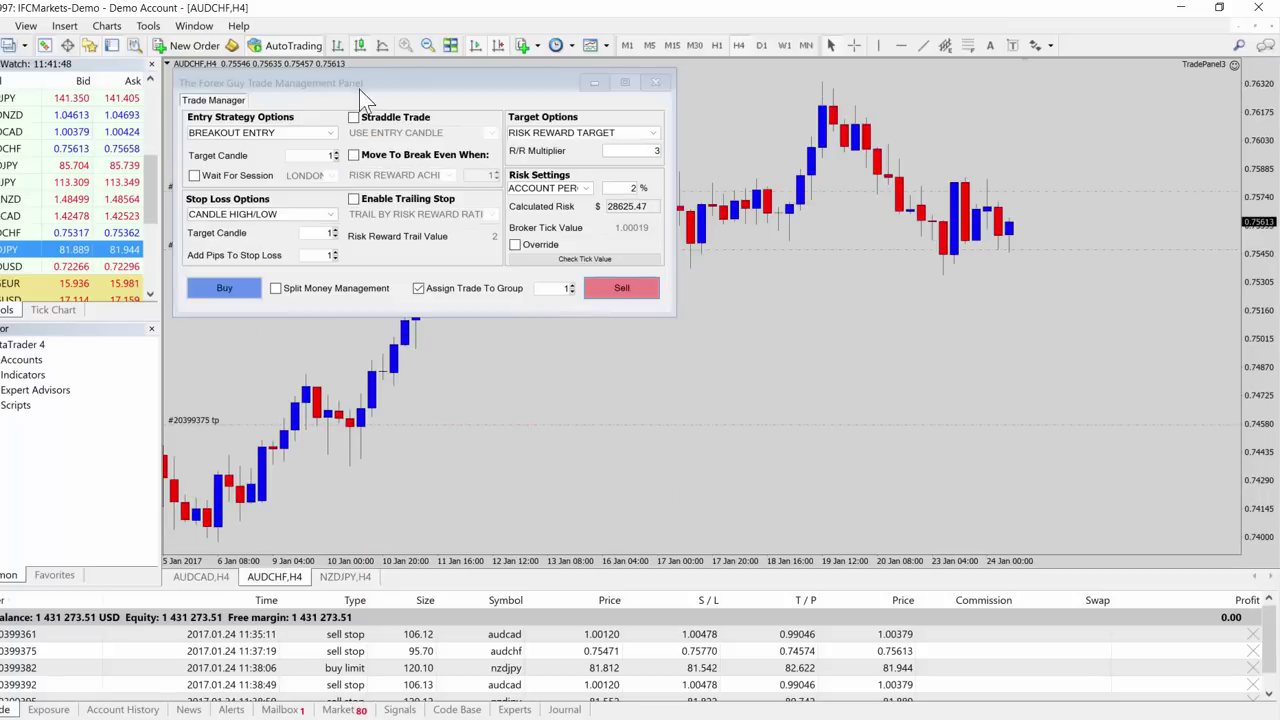
{"action": "left_click_drag", "start_coordinate": [380, 86], "coordinate": [398, 96]}
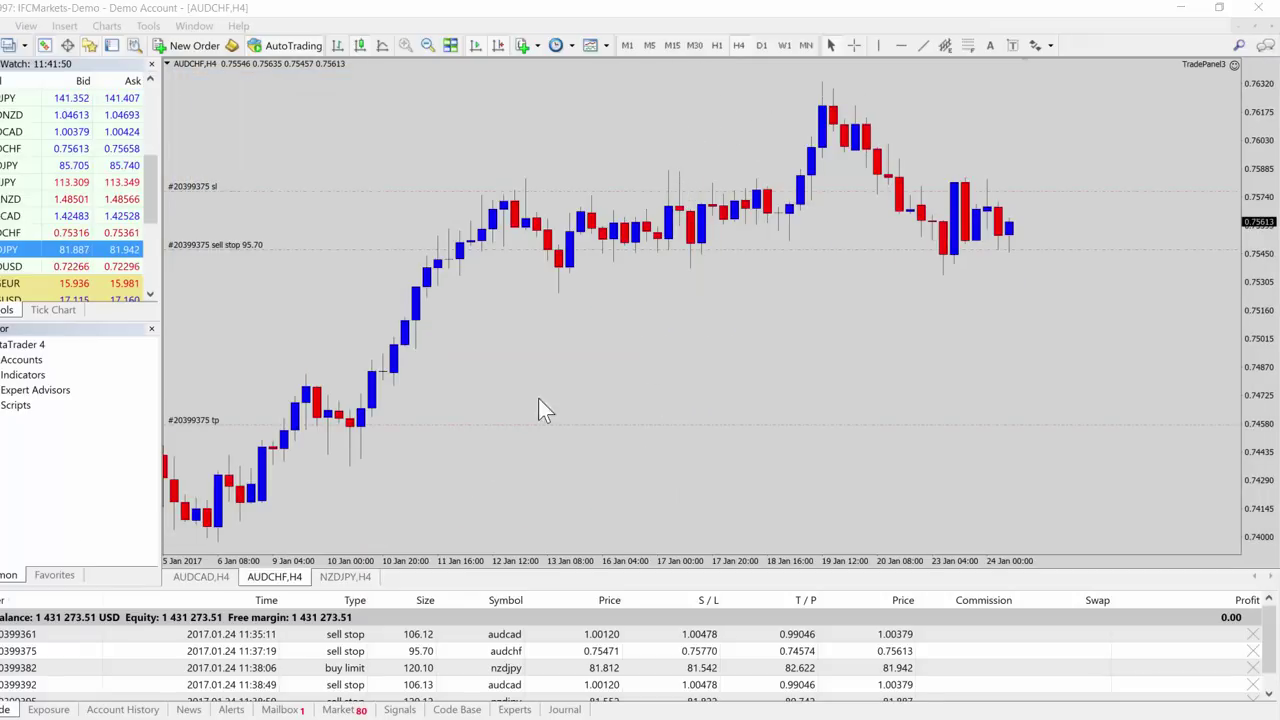
{"action": "left_click", "coordinate": [205, 577]}
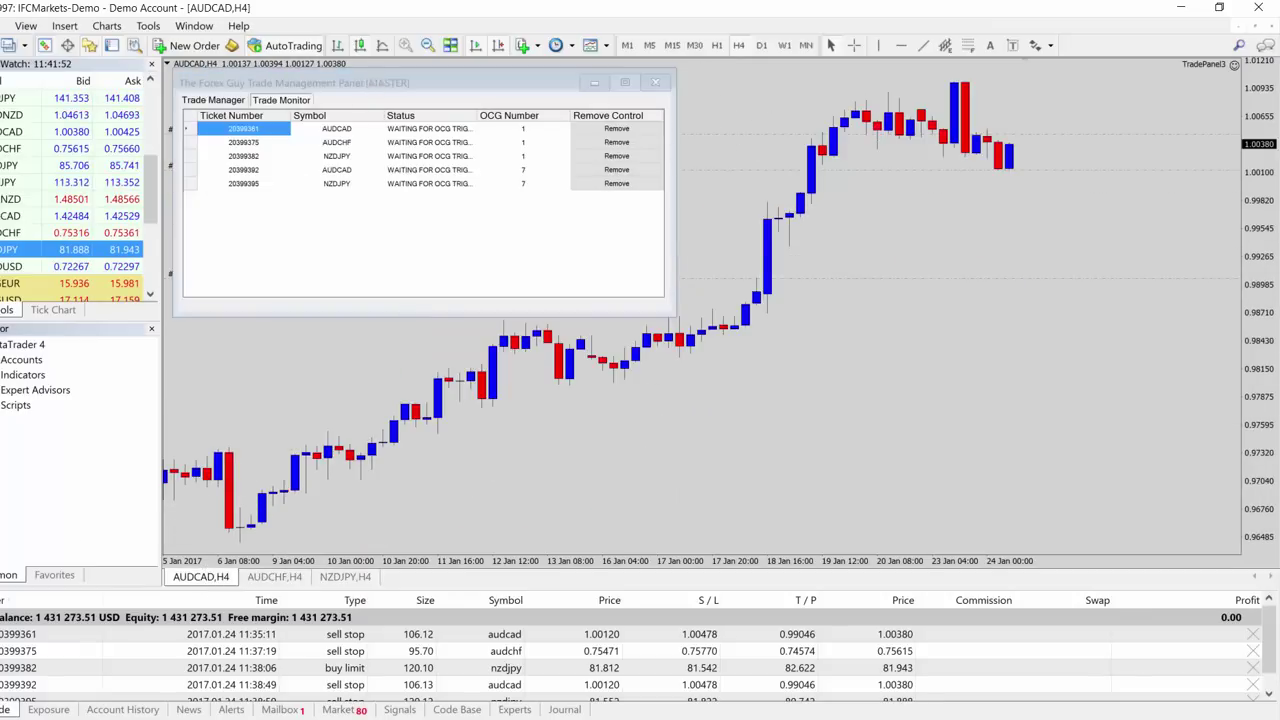
{"action": "left_click", "coordinate": [244, 103]}
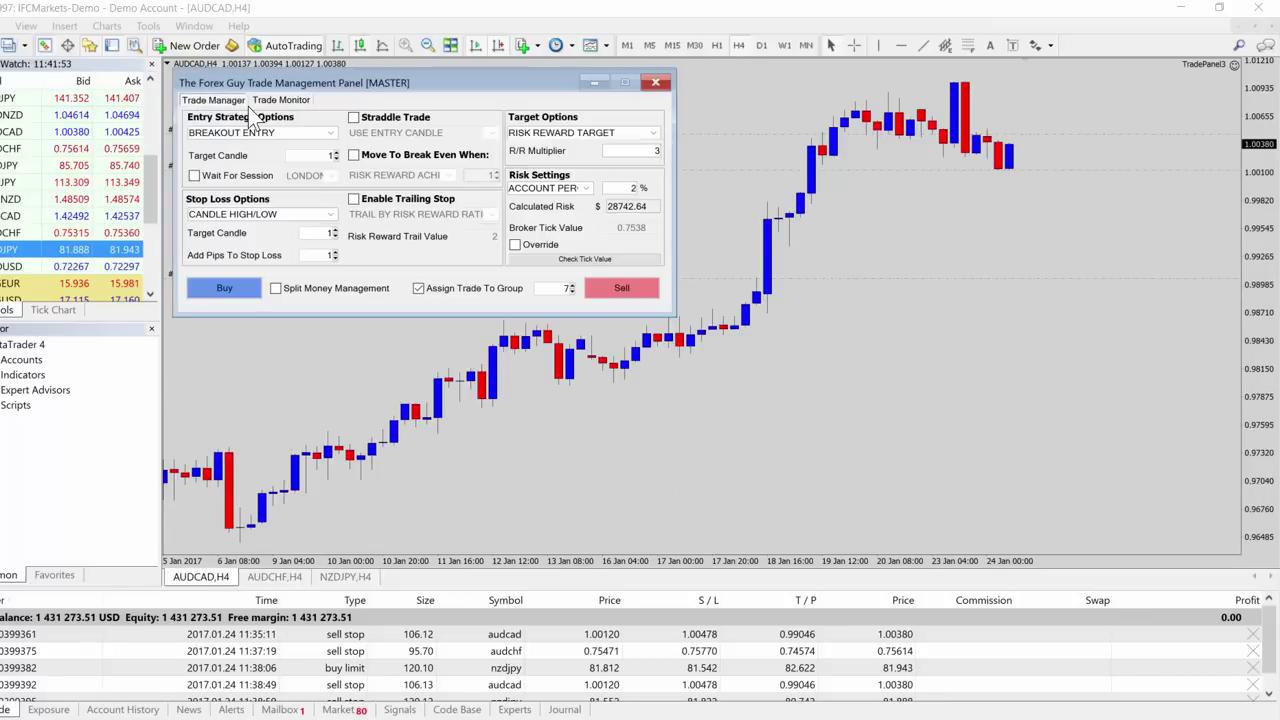
{"action": "left_click", "coordinate": [660, 86]}
{"action": "left_click", "coordinate": [577, 434]}
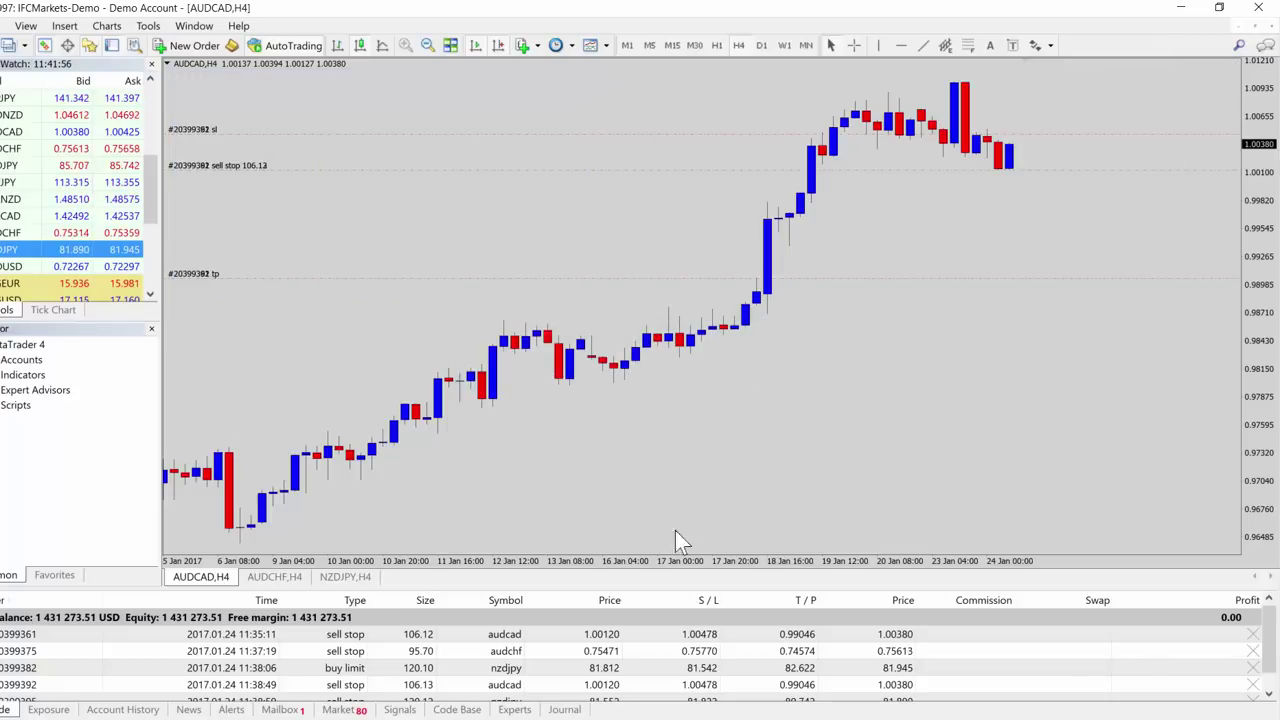
Enlarge the terminal's trade list so that all five pending orders fit in view.
{"action": "scroll", "coordinate": [1151, 646], "scroll_direction": "down", "scroll_amount": 1}
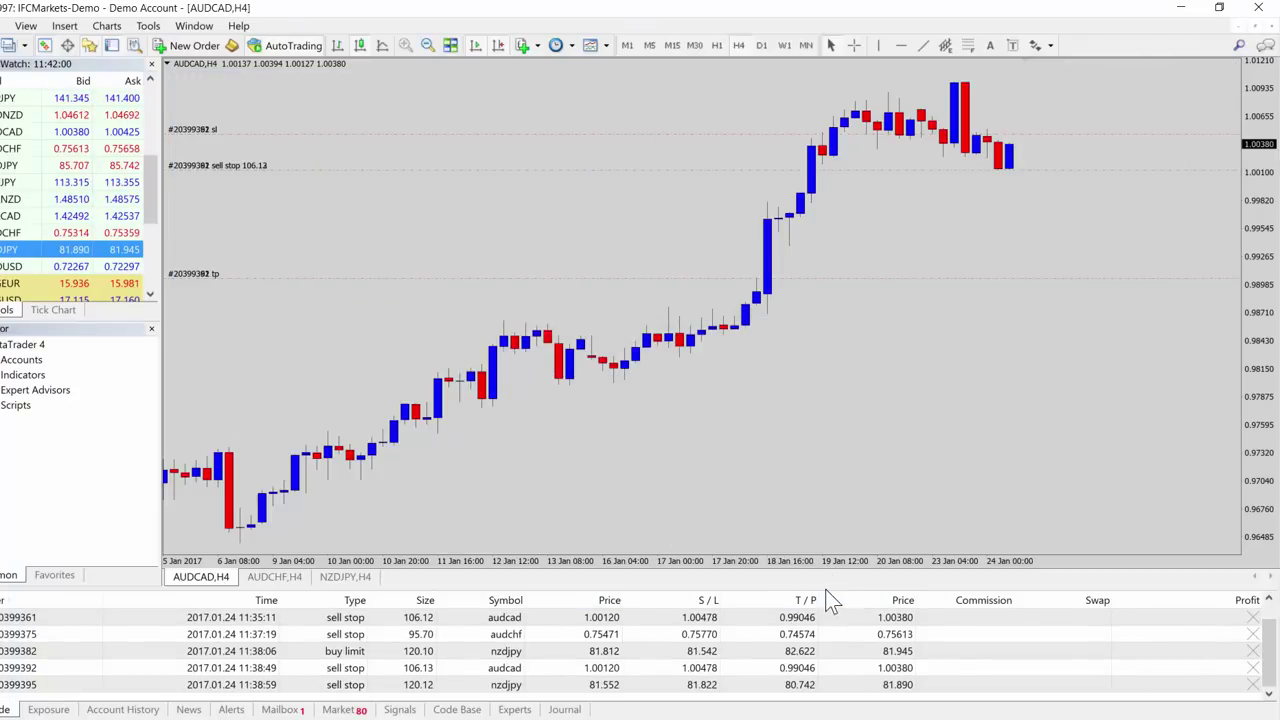
{"action": "left_click_drag", "start_coordinate": [826, 588], "coordinate": [826, 528]}
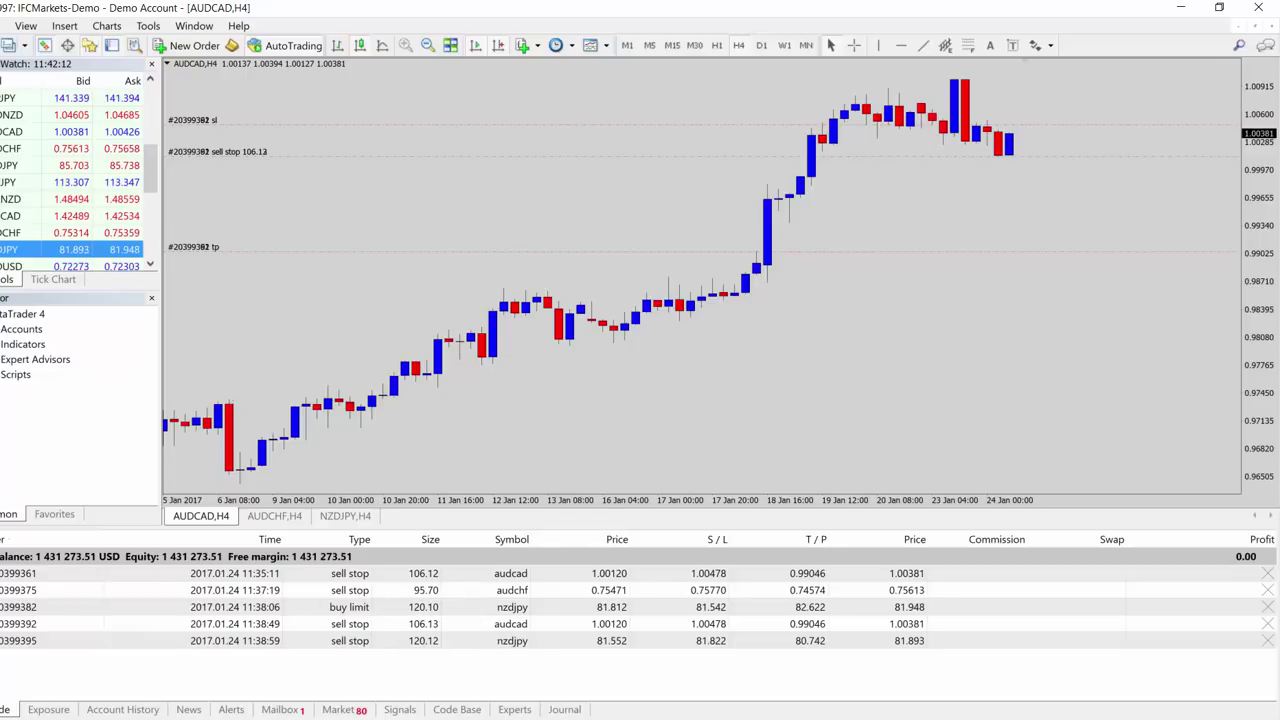
Attach the TradePanel3 expert advisor to the AUDCAD chart again and dismiss its trade groups notice.
{"action": "double_click", "coordinate": [20, 359]}
{"action": "double_click", "coordinate": [100, 441]}
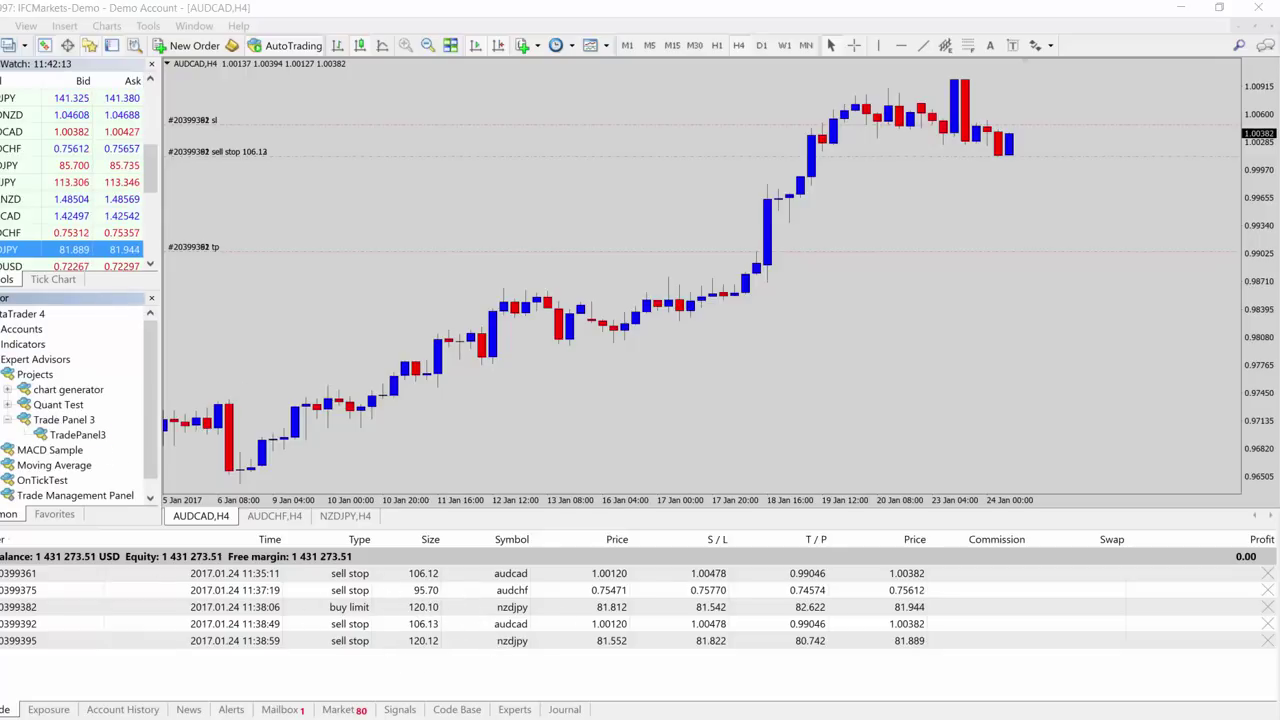
{"action": "left_click", "coordinate": [1059, 369]}
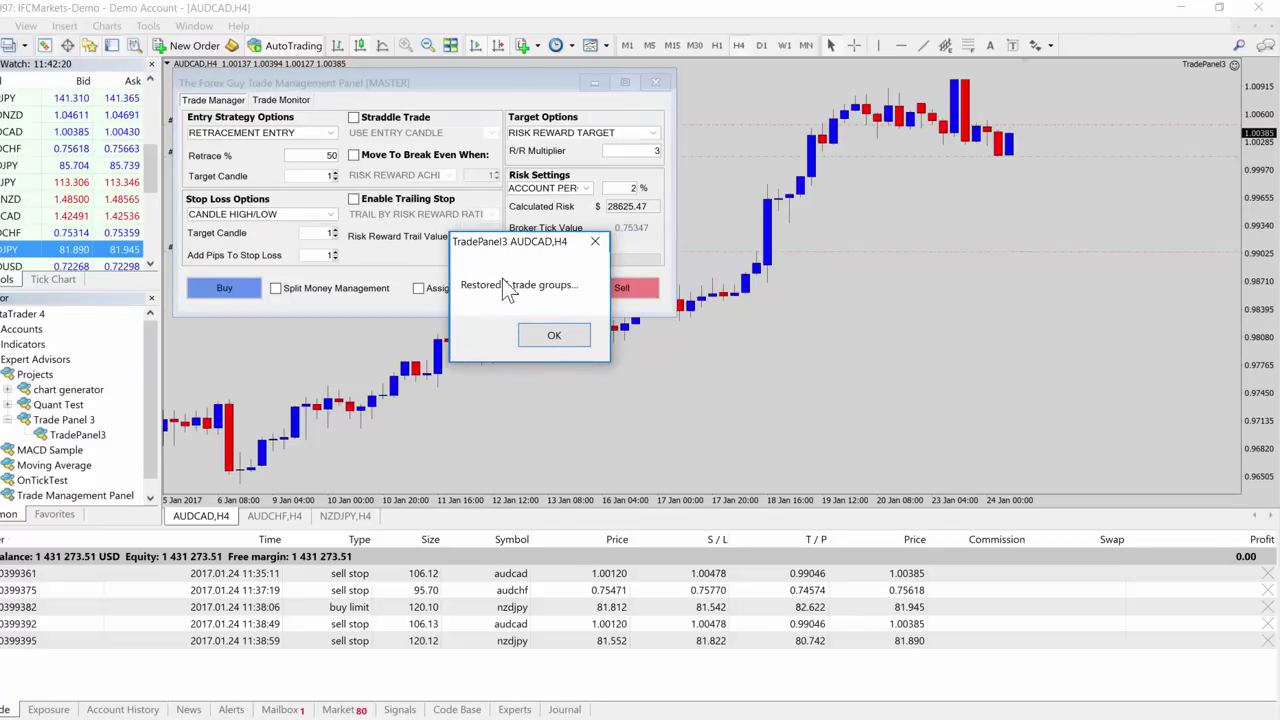
{"action": "left_click", "coordinate": [554, 336]}
Check the restored group orders in the AUDCAD master panel's Trade Monitor and return to the Trade Manager settings.
{"action": "left_click", "coordinate": [283, 101]}
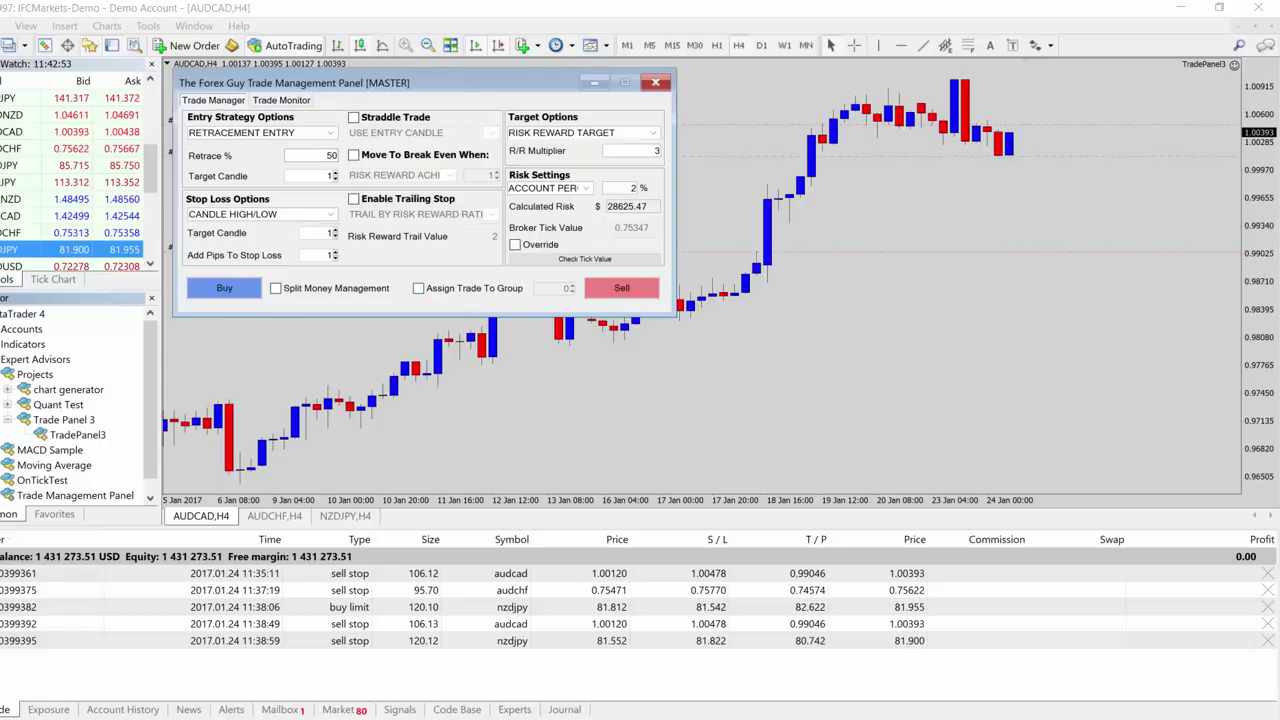
{"action": "left_click", "coordinate": [281, 100]}
{"action": "left_click", "coordinate": [214, 102]}
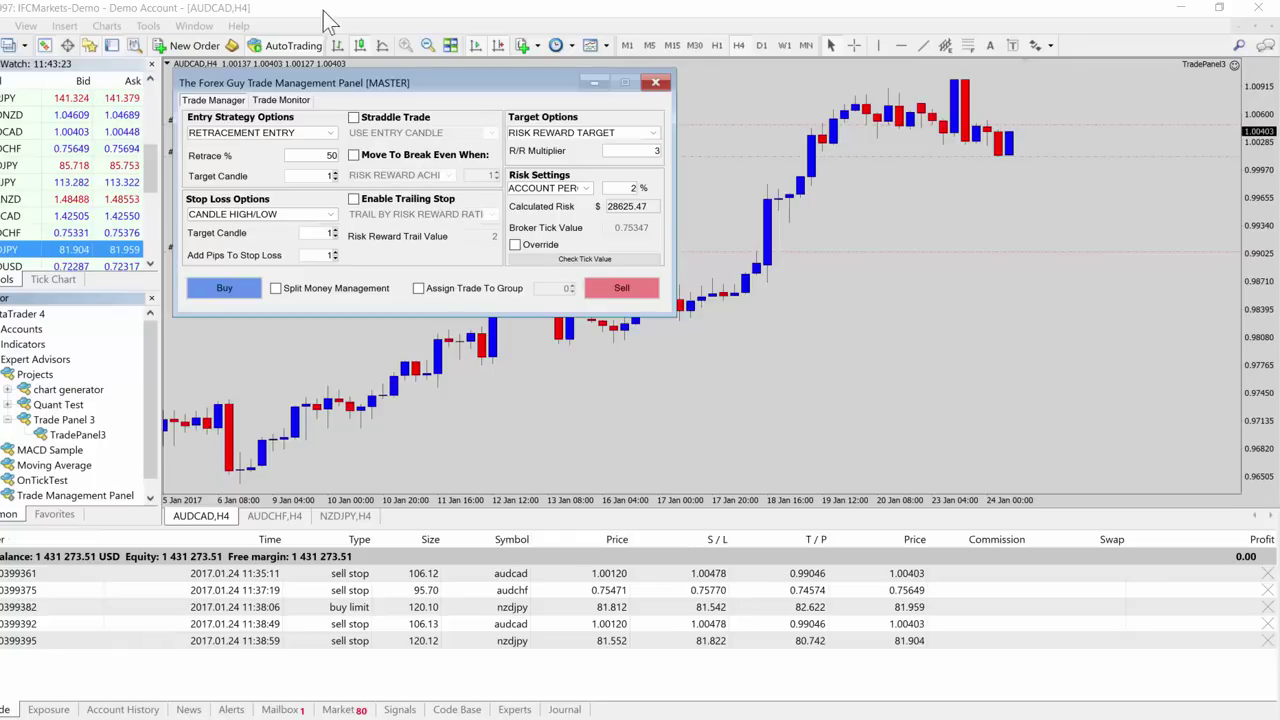
{"action": "left_click", "coordinate": [276, 97]}
{"action": "left_click", "coordinate": [213, 100]}
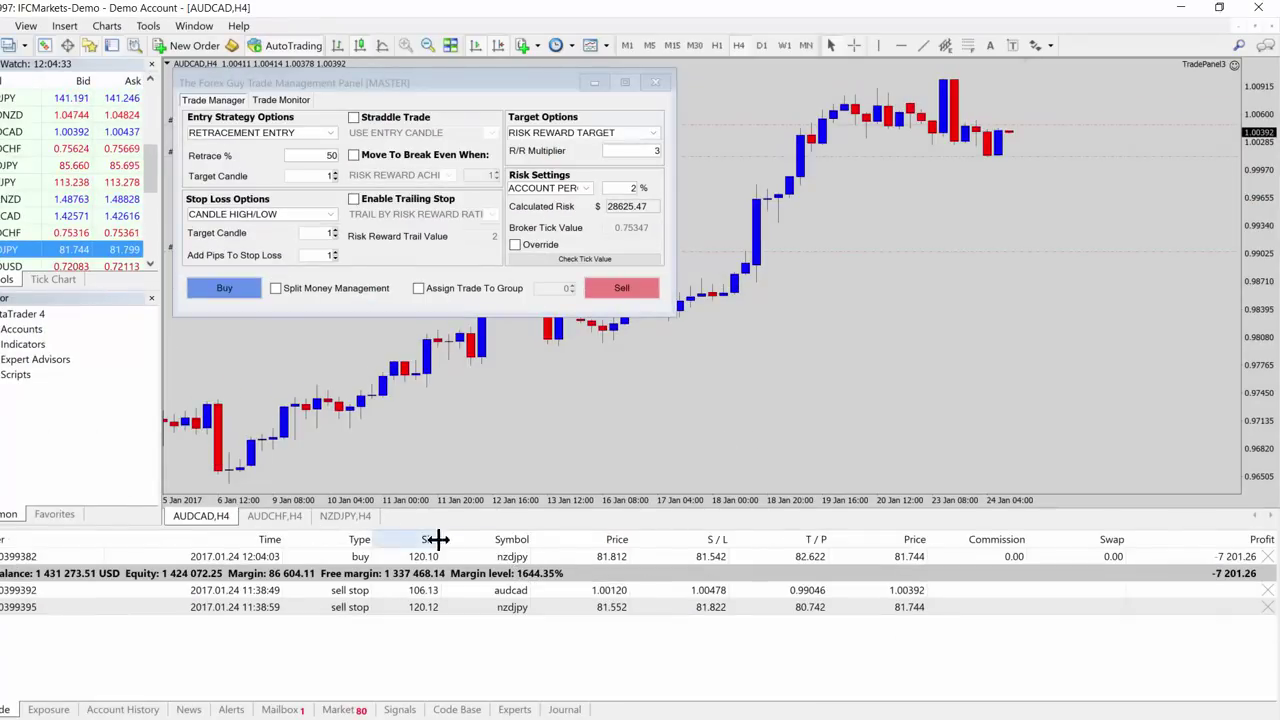
Examine the triggered NZDJPY buy trade on its chart, and check the remaining group entries in the AUDCAD panel's Trade Monitor.
{"action": "left_click", "coordinate": [345, 516]}
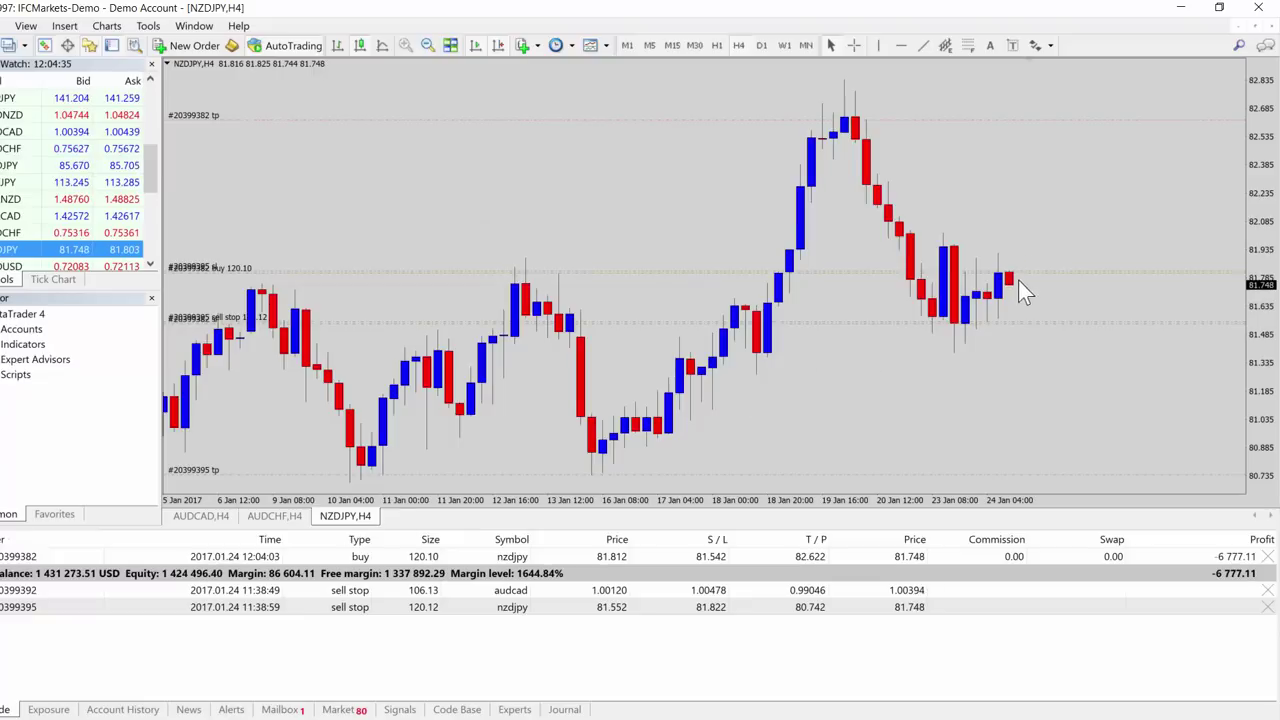
{"action": "left_click", "coordinate": [209, 515]}
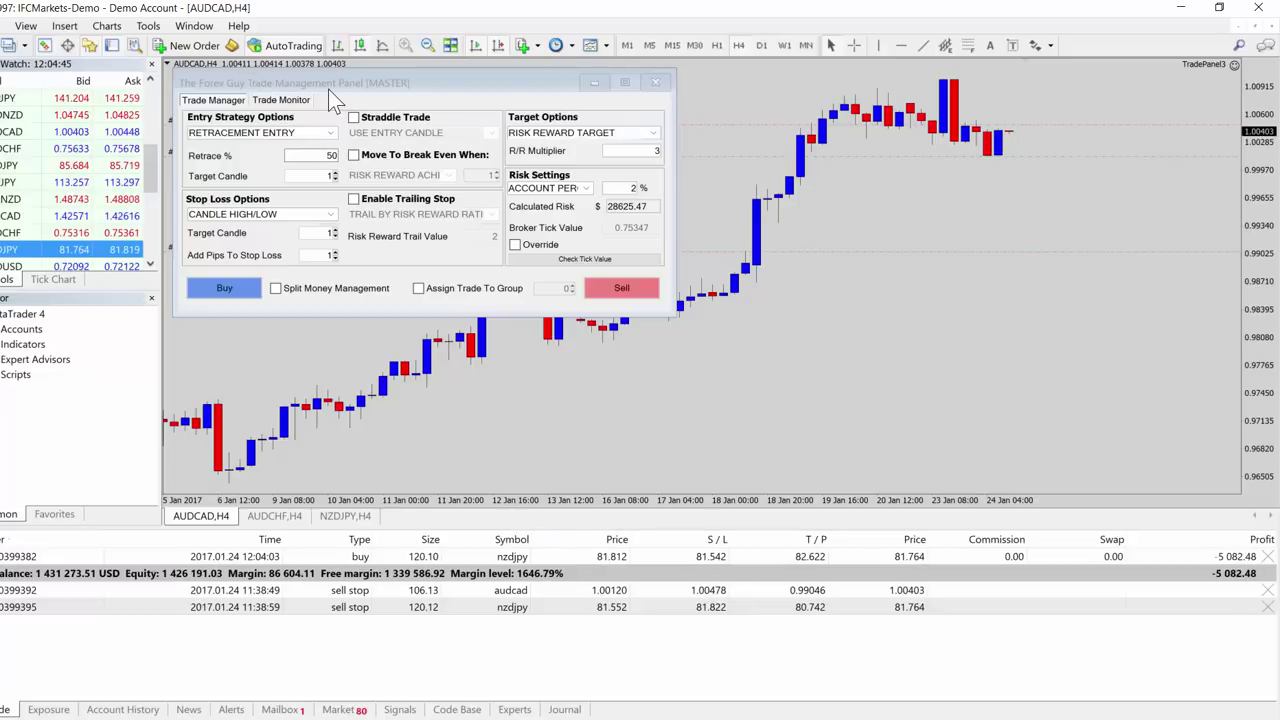
{"action": "left_click", "coordinate": [287, 102]}
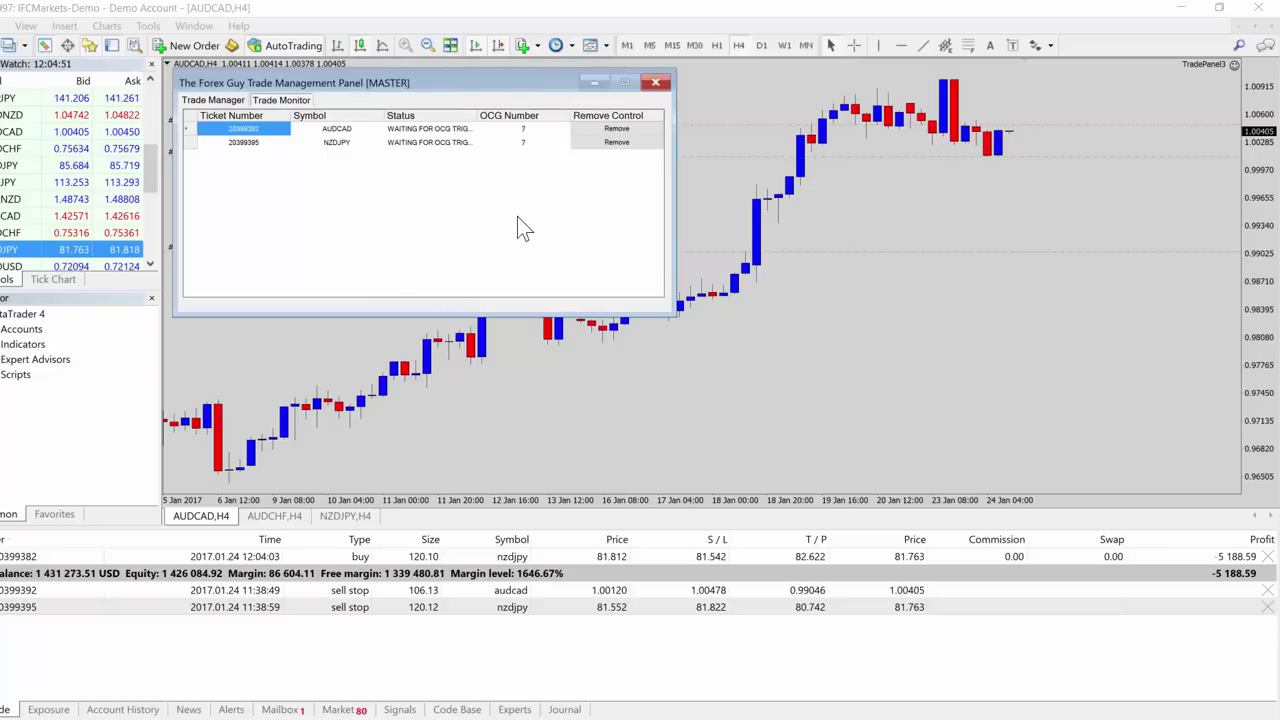
Review the open NZDJPY position and the pending AUDCAD and NZDJPY orders in the terminal against the Trade Monitor entries.
{"action": "left_click", "coordinate": [520, 558]}
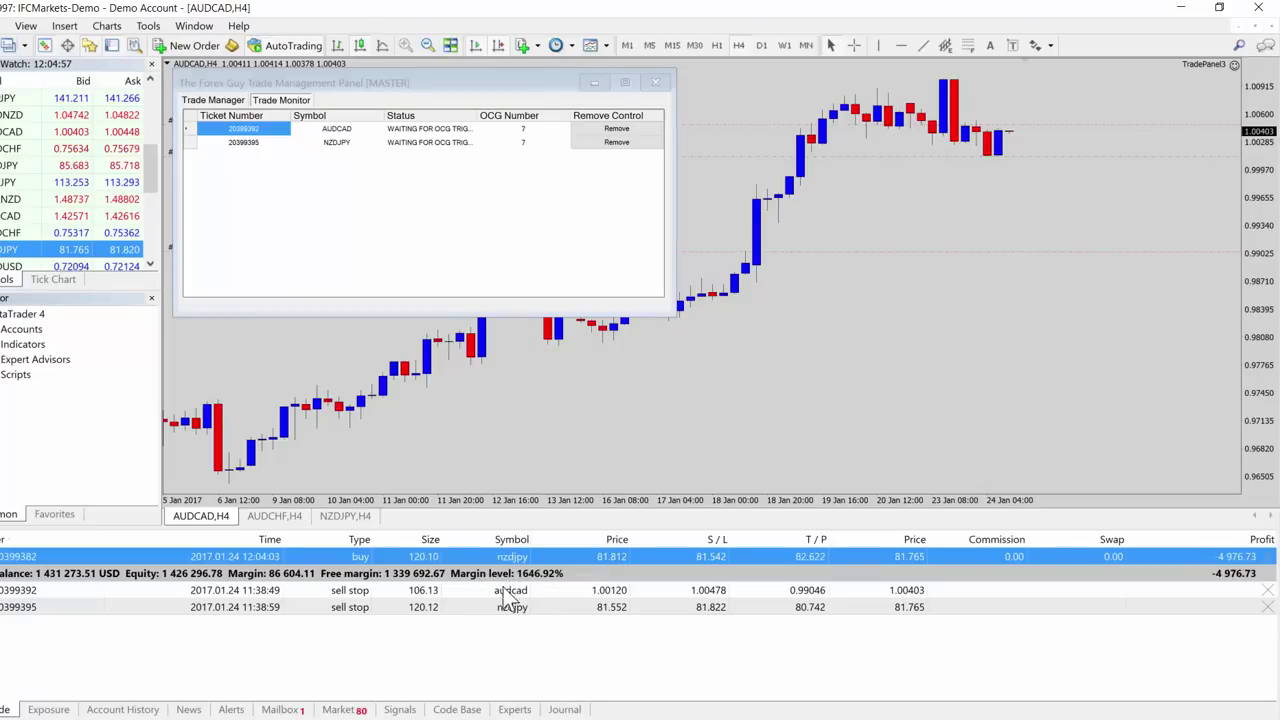
{"action": "left_click", "coordinate": [508, 256]}
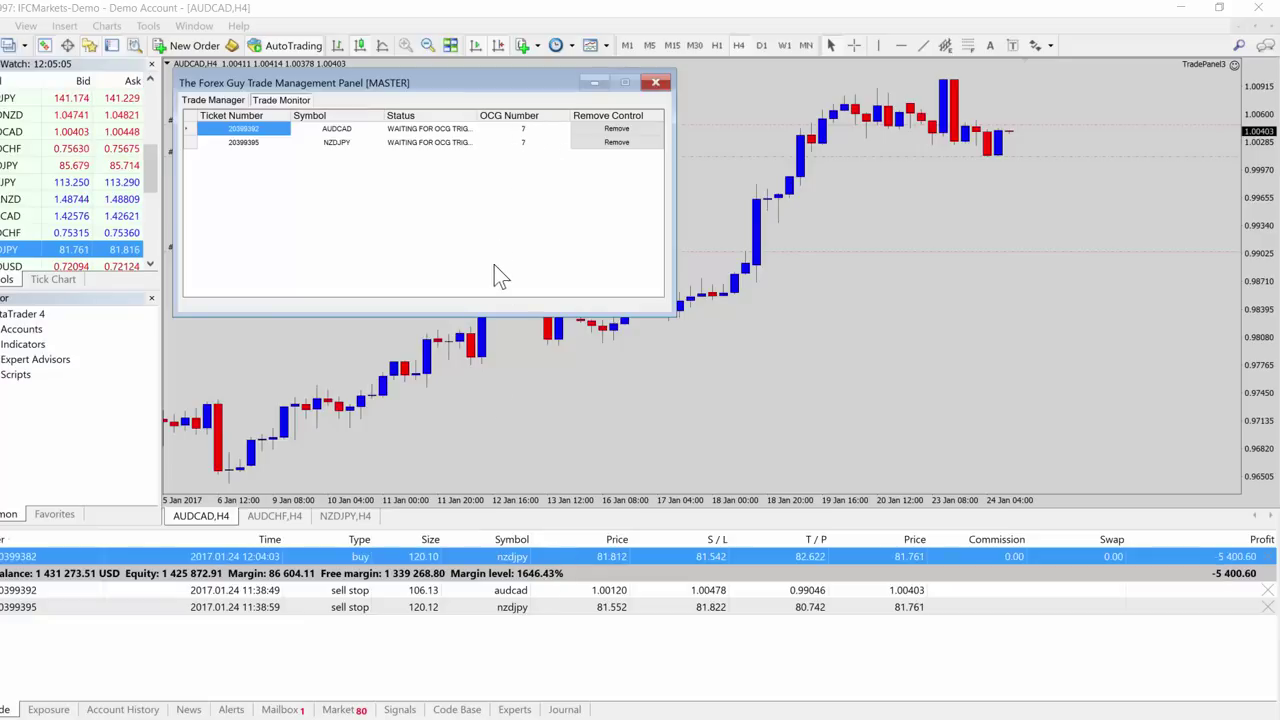
{"action": "left_click", "coordinate": [516, 610]}
{"action": "left_click", "coordinate": [515, 591]}
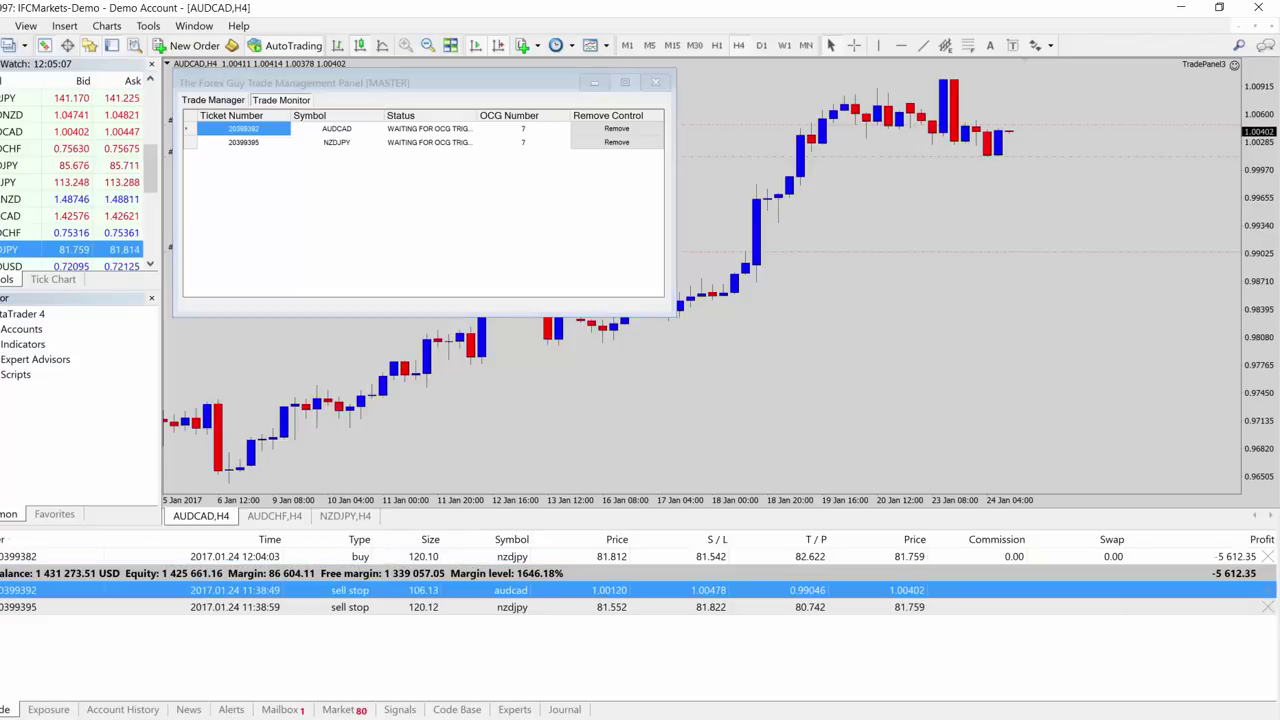
{"action": "left_click", "coordinate": [516, 608]}
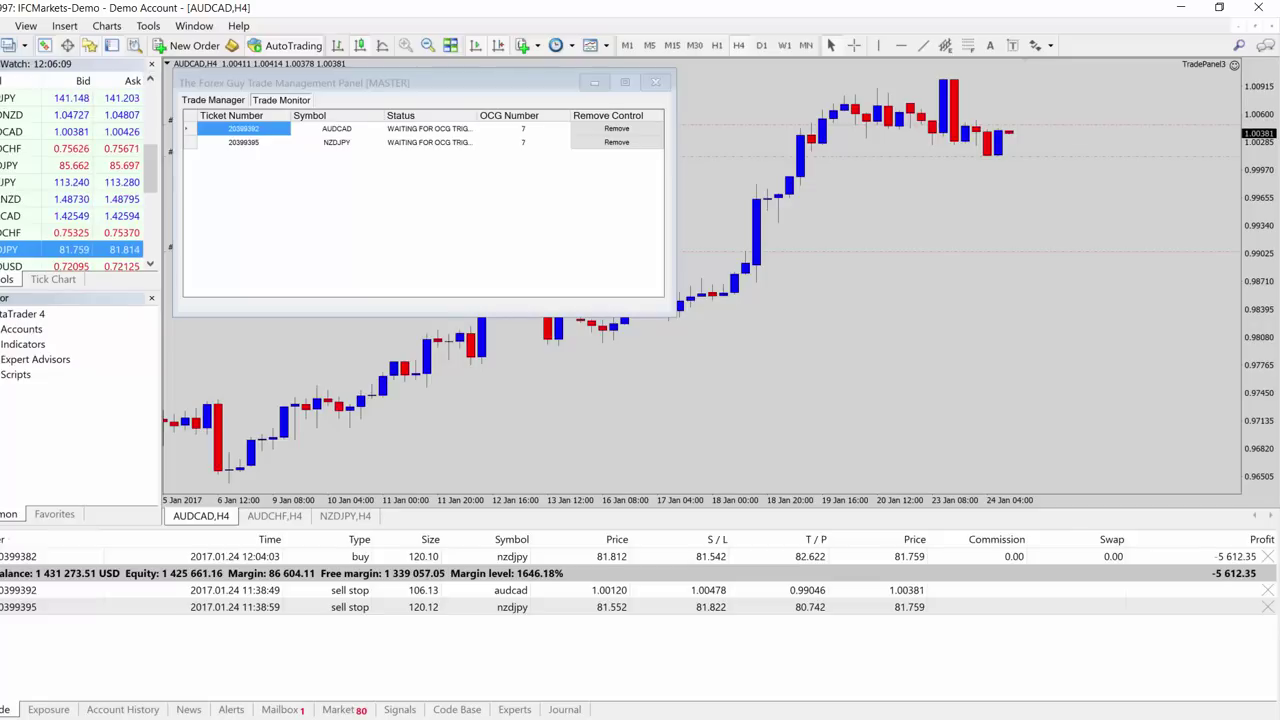
Return to the AUDCAD panel's Trade Manager settings and set the entry strategy to GET ME IN THE DAMM TRADE!
{"action": "left_click", "coordinate": [252, 112]}
{"action": "left_click", "coordinate": [213, 100]}
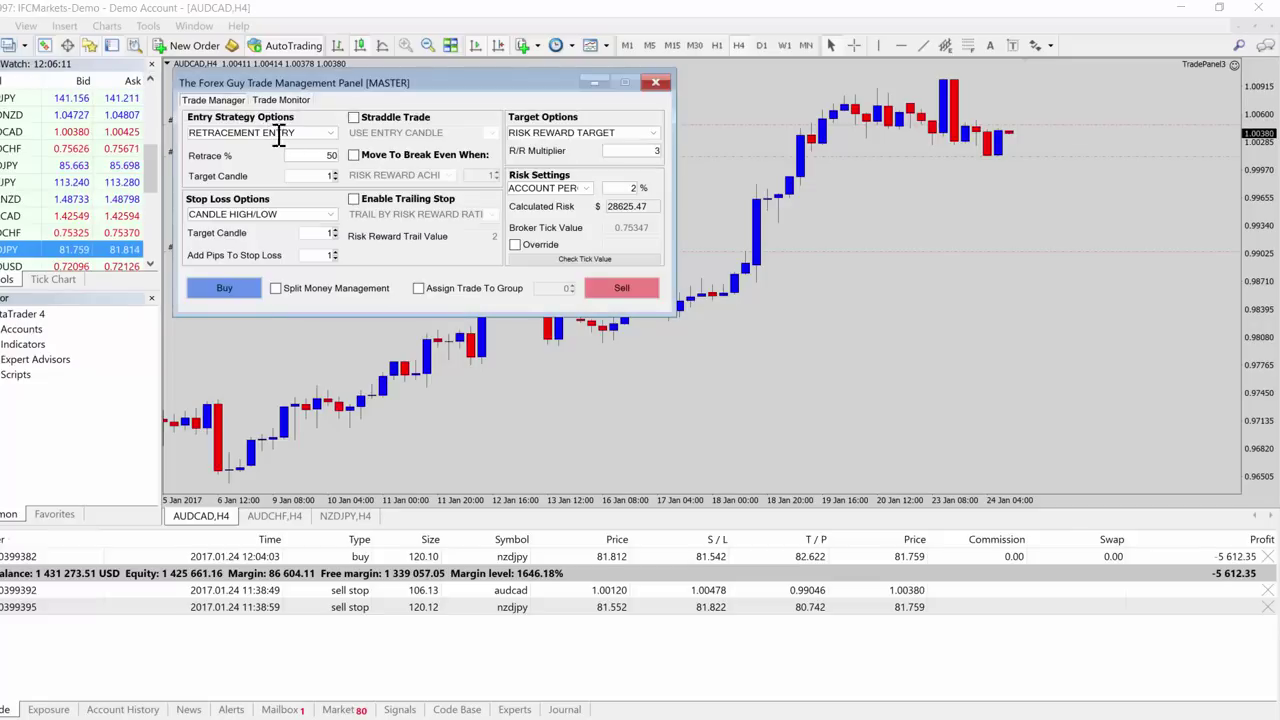
{"action": "left_click", "coordinate": [329, 132]}
{"action": "left_click", "coordinate": [256, 188]}
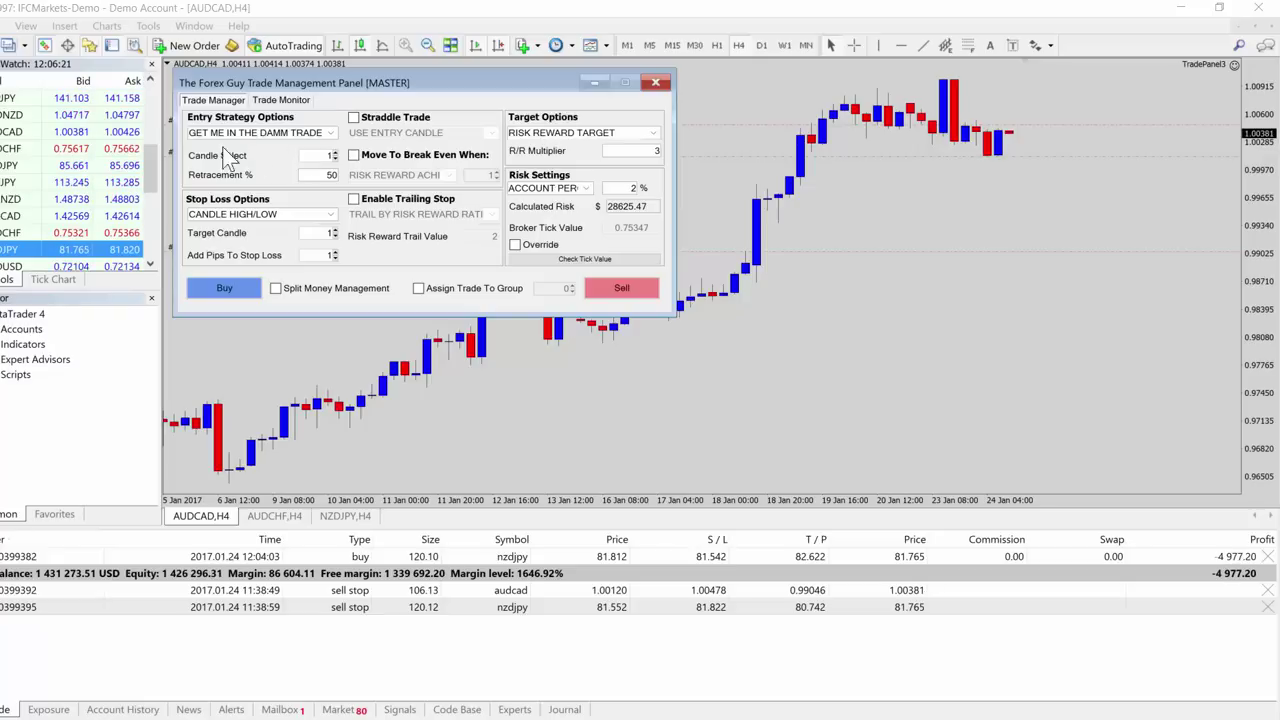
{"action": "mouse_move", "coordinate": [475, 271]}
{"action": "left_mouse_down"}
{"action": "mouse_move", "coordinate": [407, 286]}
{"action": "mouse_move", "coordinate": [543, 310]}
{"action": "mouse_move", "coordinate": [592, 288]}
{"action": "mouse_move", "coordinate": [467, 265]}
{"action": "left_mouse_up"}
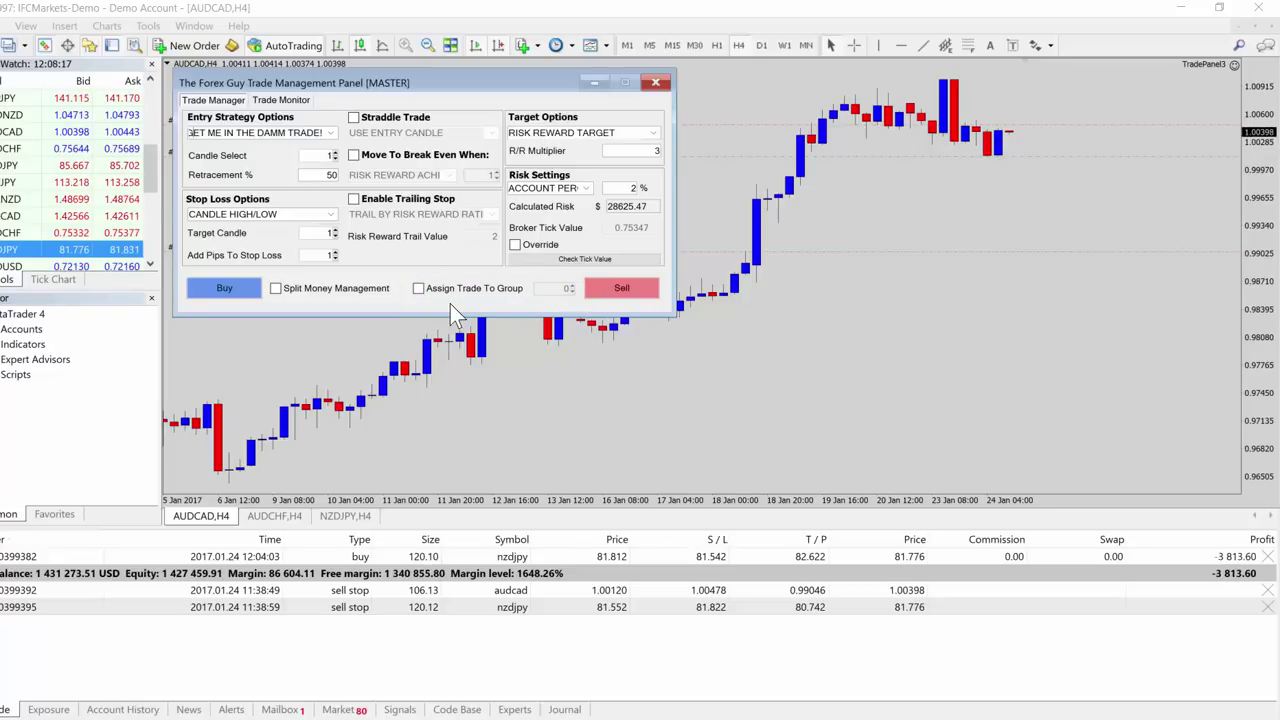
{"action": "key", "text": "Escape"}
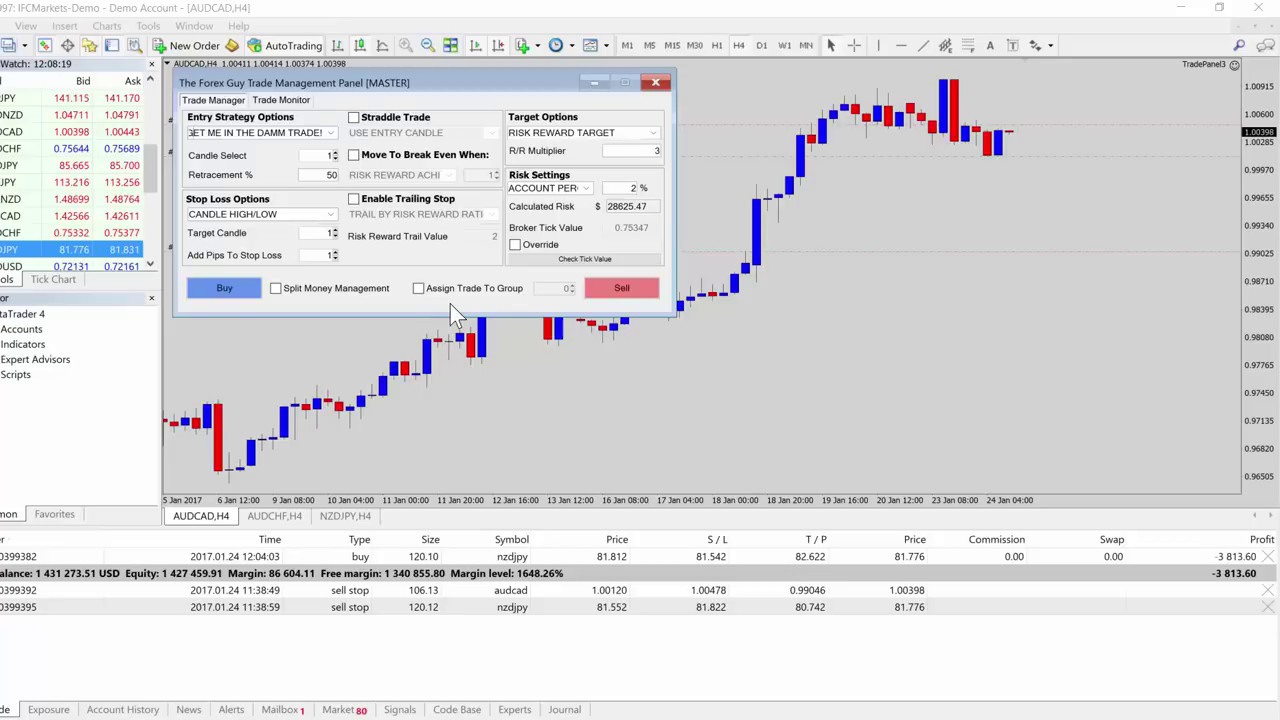